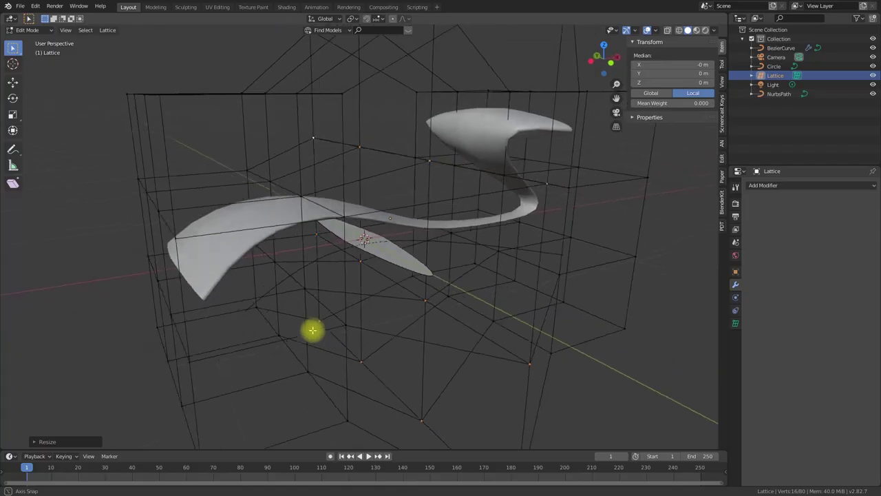
pyautogui.moveTo(310, 331); pyautogui.dragTo(319, 358, button='middle')
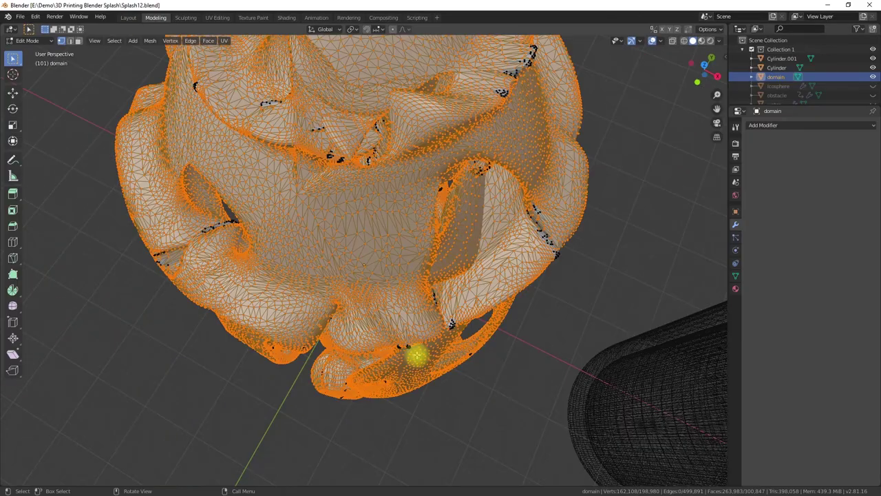
pyautogui.scroll(-4, 417, 354)
pyautogui.moveTo(393, 338); pyautogui.dragTo(398, 338, button='middle')
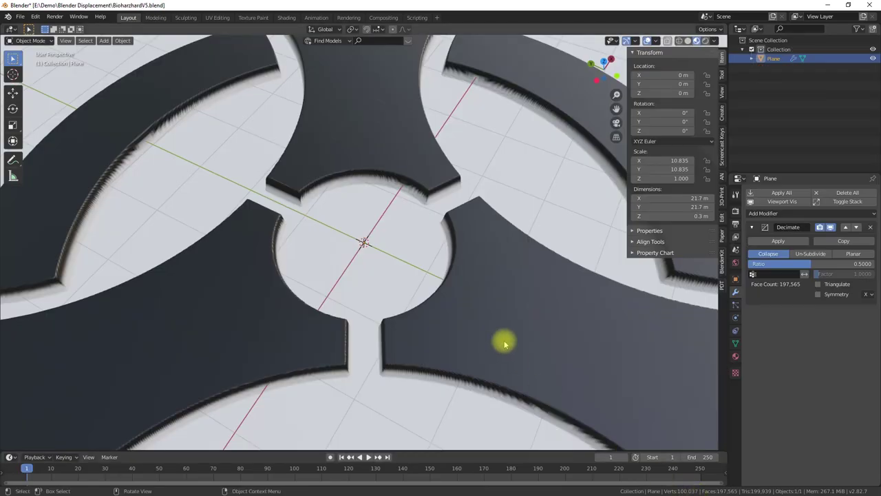
pyautogui.moveTo(504, 344); pyautogui.dragTo(502, 309, button='middle')
pyautogui.scroll(2, 501, 313)
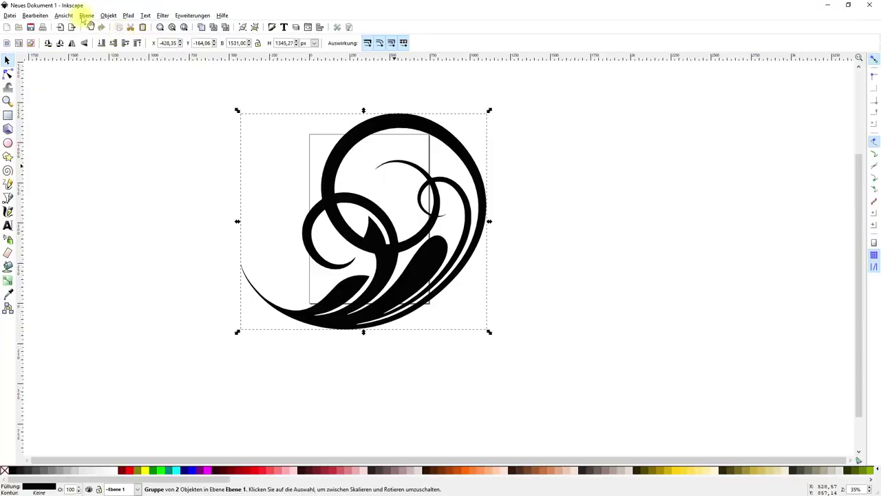
# Switch to Inkscape and open the fill and stroke settings for the grouped black ornament
pyautogui.click(107, 16)
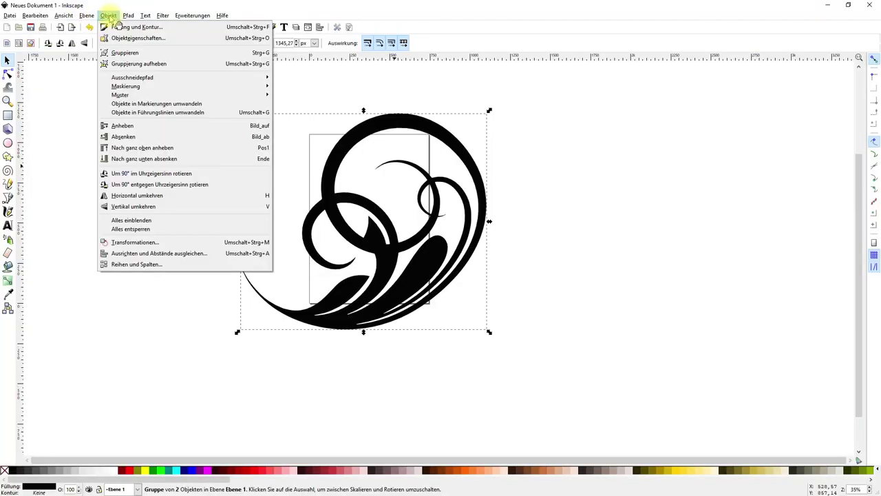
pyautogui.click(112, 26)
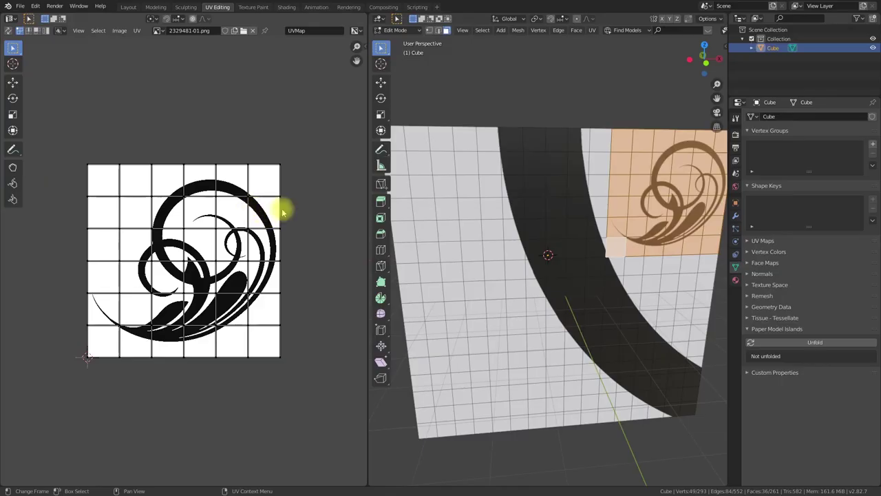
# Switch to Blender and add a vertex group to the cube while the faces carrying the ornament are selected
pyautogui.moveTo(413, 220); pyautogui.dragTo(457, 206, button='middle')
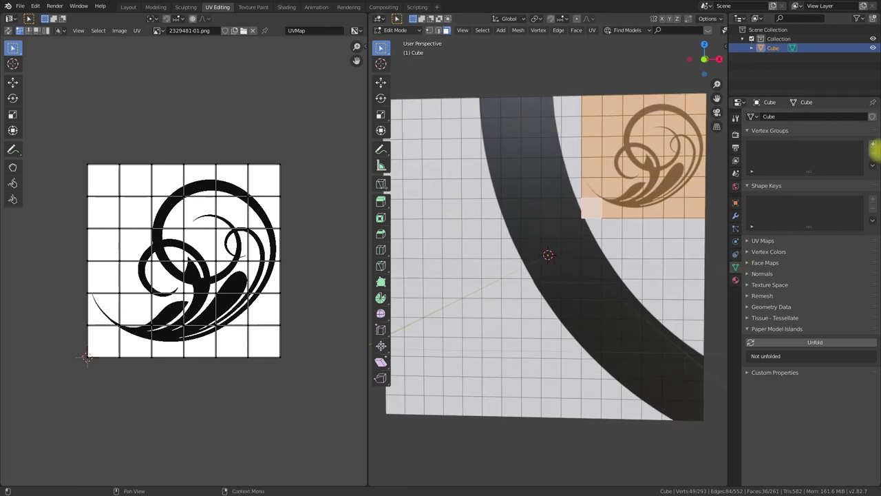
pyautogui.click(872, 144)
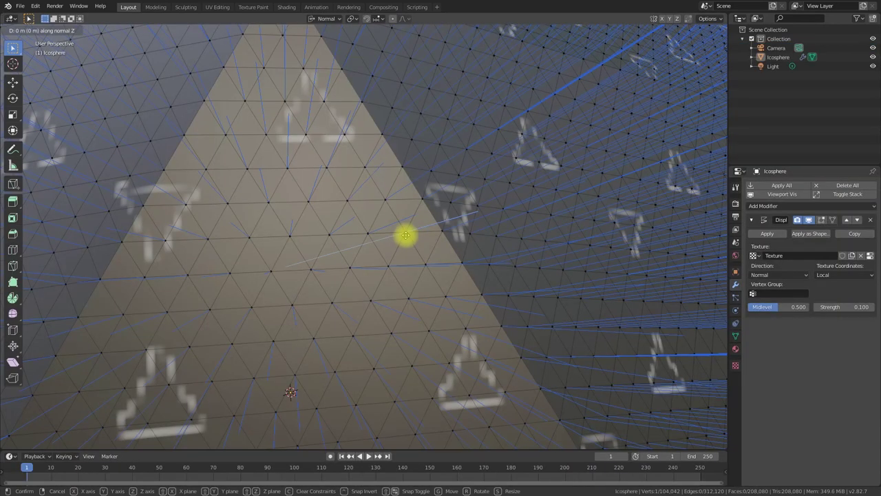
# Extrude the selected vertex of the icosphere along its normal
pyautogui.press('e')
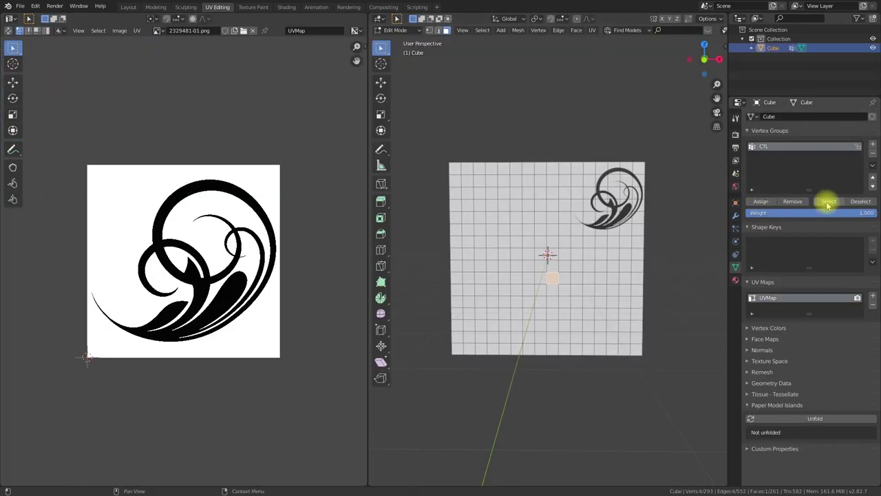
# Select the faces of the CTL vertex group and mirror their UVs along the X axis
pyautogui.click(828, 201)
pyautogui.click(131, 30)
pyautogui.click(241, 66)
pyautogui.write('r')
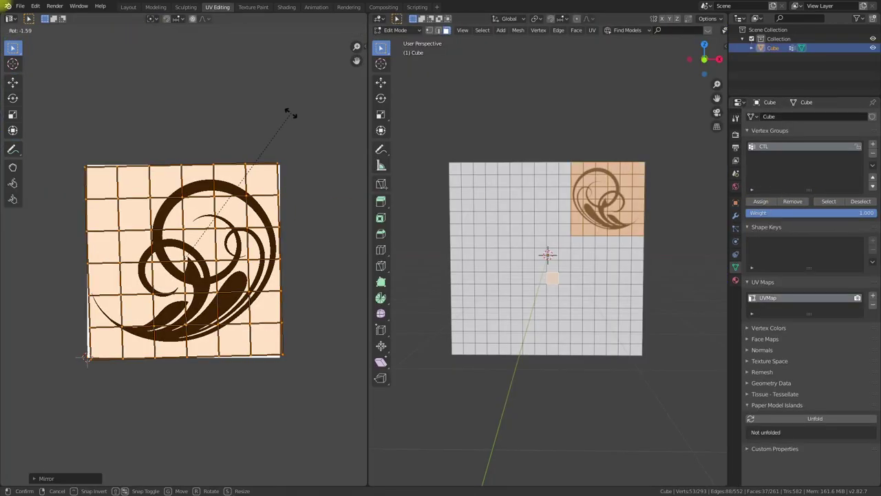
pyautogui.write('90')
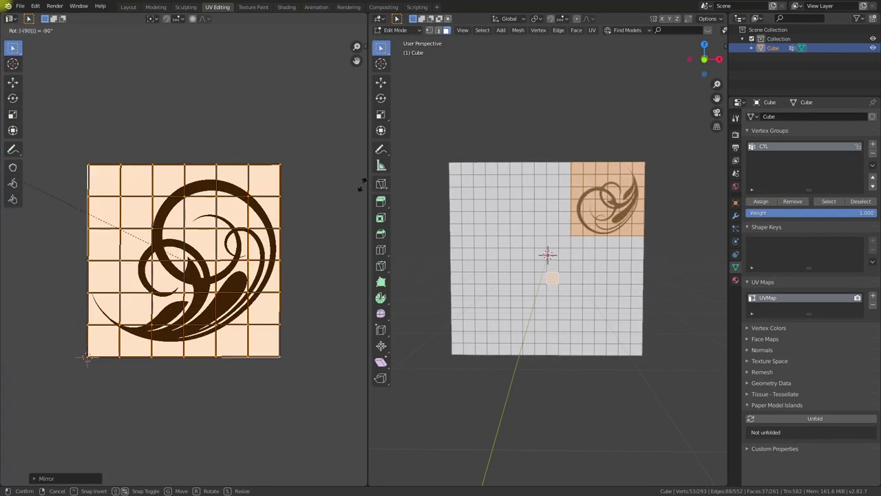
pyautogui.click(71, 310)
pyautogui.press('r')
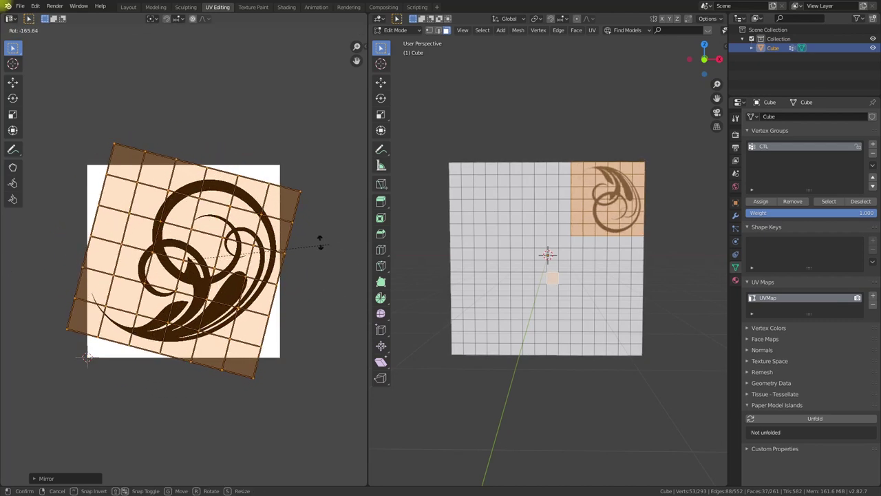
pyautogui.rightClick(127, 249)
# Apply another mirror operation to the selected UVs of the ornament faces
pyautogui.click(140, 31)
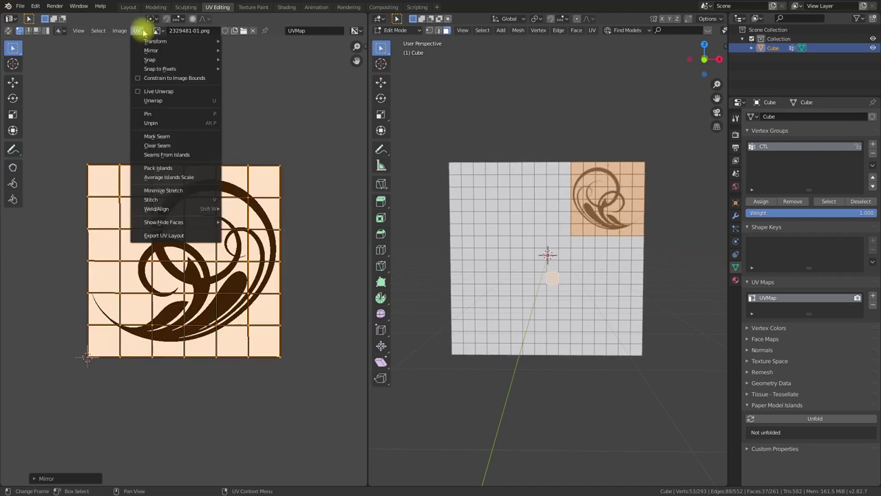
pyautogui.click(246, 69)
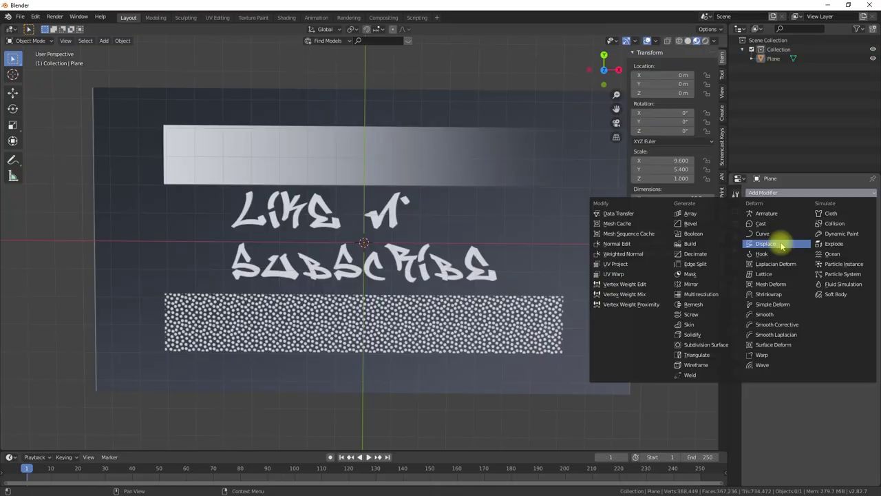
# Add a Displace modifier to the plane and give it the TextureDisplacement texture with the image DemoImage.png
pyautogui.click(778, 240)
pyautogui.click(771, 263)
pyautogui.click(846, 261)
pyautogui.click(797, 262)
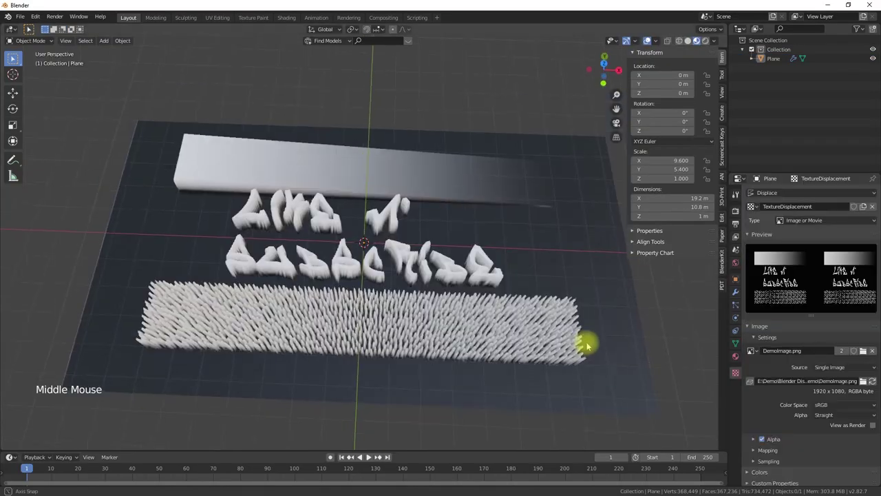
pyautogui.moveTo(585, 346); pyautogui.dragTo(638, 319, button='middle')
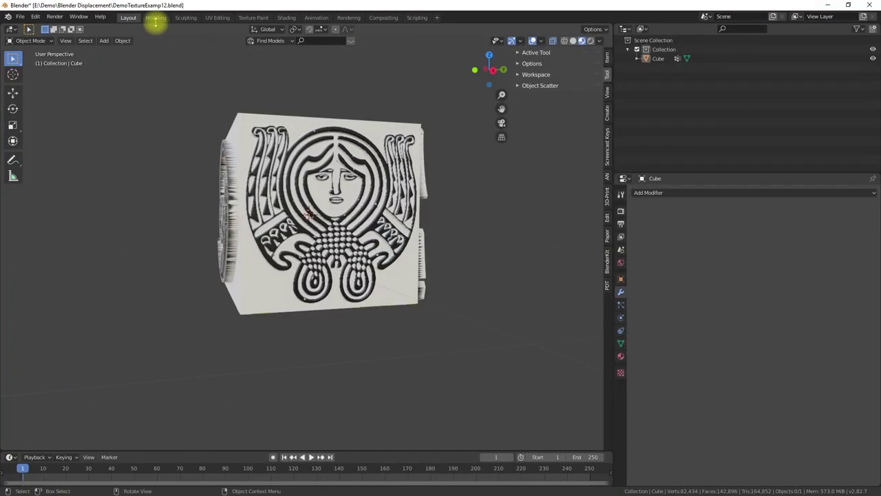
# Switch the Blender window to full screen
pyautogui.click(78, 17)
pyautogui.click(98, 49)
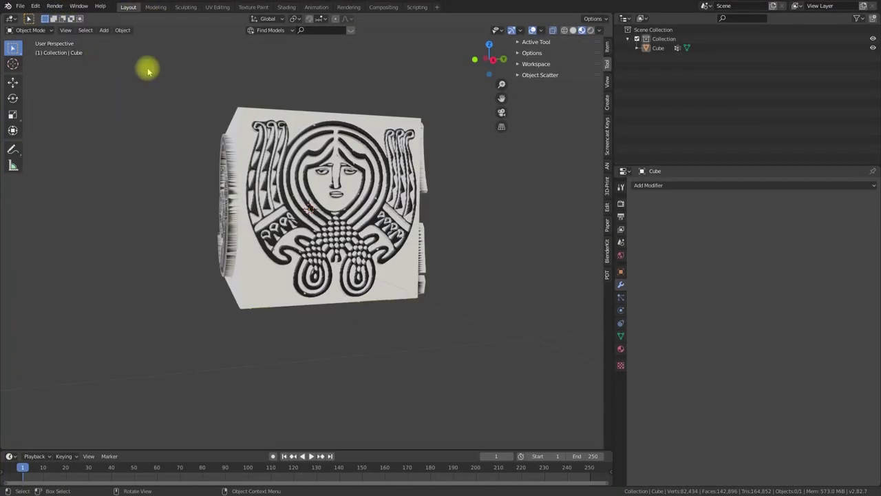
pyautogui.moveTo(504, 324); pyautogui.dragTo(6, 314, button='middle')
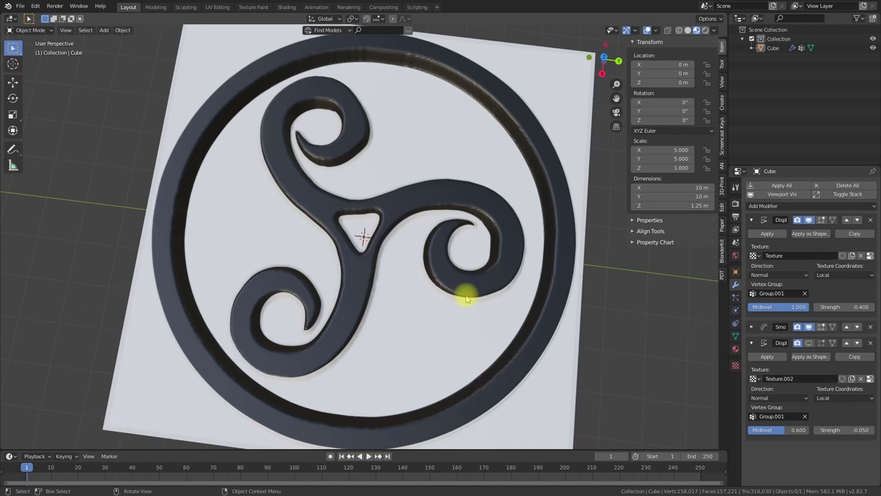
pyautogui.moveTo(671, 409); pyautogui.dragTo(718, 351, button='middle')
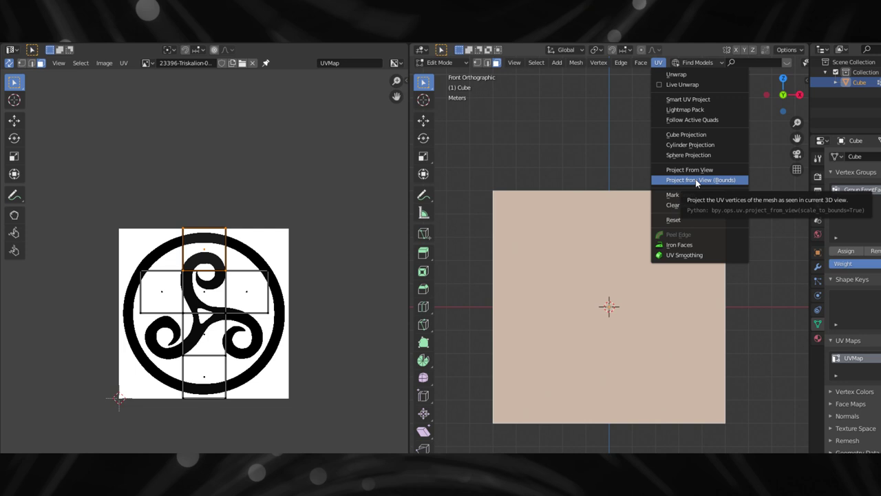
# Unwrap the selected front face of the cube with Project from View (Bounds) over the triskelion image
pyautogui.click(696, 181)
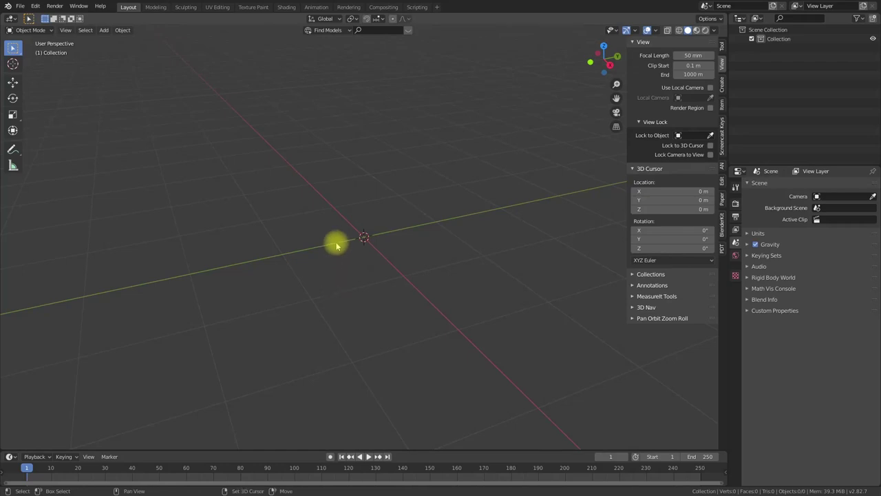
# Add a mesh cube to the empty scene
pyautogui.hotkey('shift', 'a')
pyautogui.moveTo(343, 245)
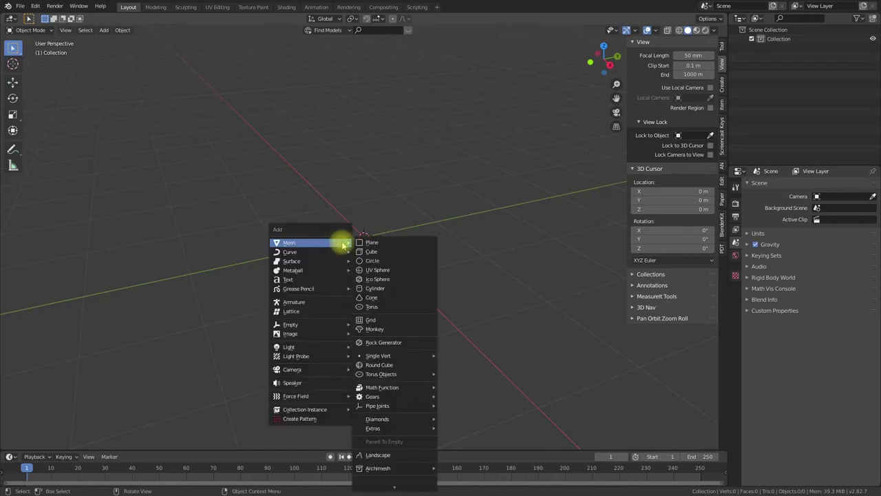
pyautogui.click(387, 252)
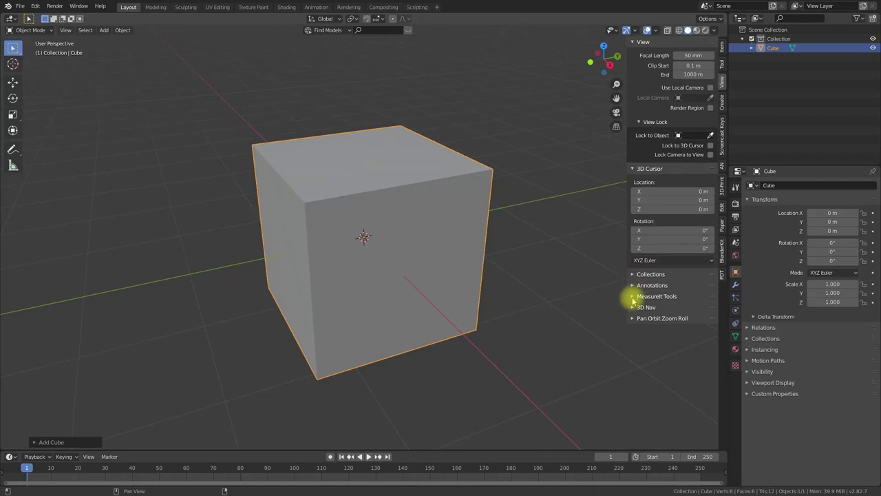
# Set the cube's X, Y and Z dimensions to 10 m each
pyautogui.keyDown('ctrl'); pyautogui.scroll(2, 633, 307); pyautogui.keyUp('ctrl')
pyautogui.click(660, 188)
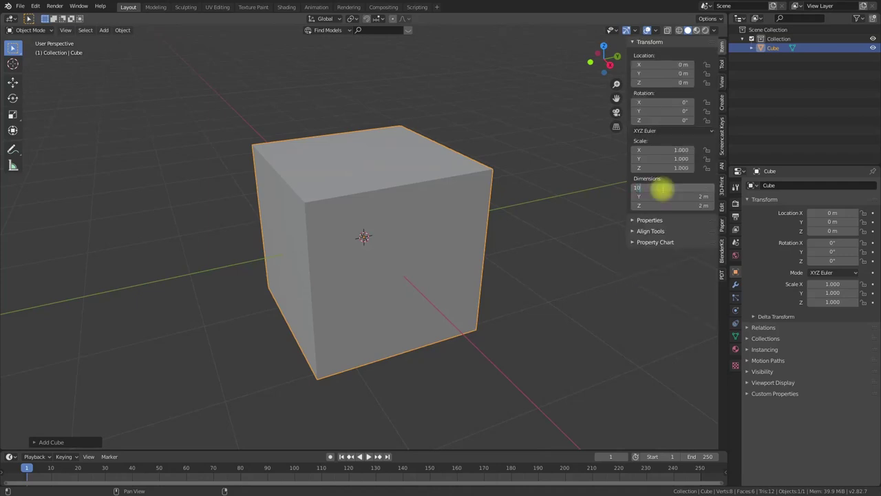
pyautogui.press('Tab')
pyautogui.write('10')
pyautogui.press('Tab')
pyautogui.write('10')
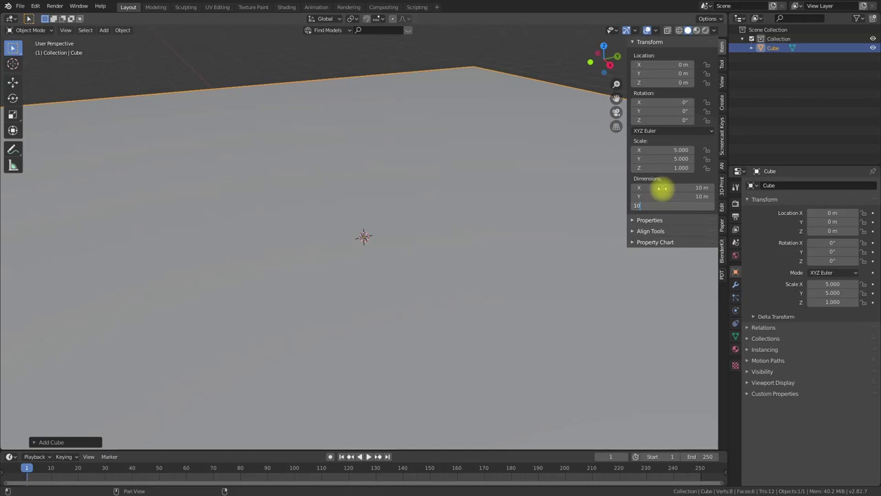
pyautogui.press('Return')
pyautogui.scroll(-6, 521, 277)
pyautogui.moveTo(508, 253)
pyautogui.mouseDown(button='middle')
pyautogui.moveTo(473, 284)
pyautogui.moveTo(505, 278)
pyautogui.moveTo(527, 257)
pyautogui.moveTo(554, 258)
pyautogui.moveTo(519, 259)
pyautogui.mouseUp(button='middle')
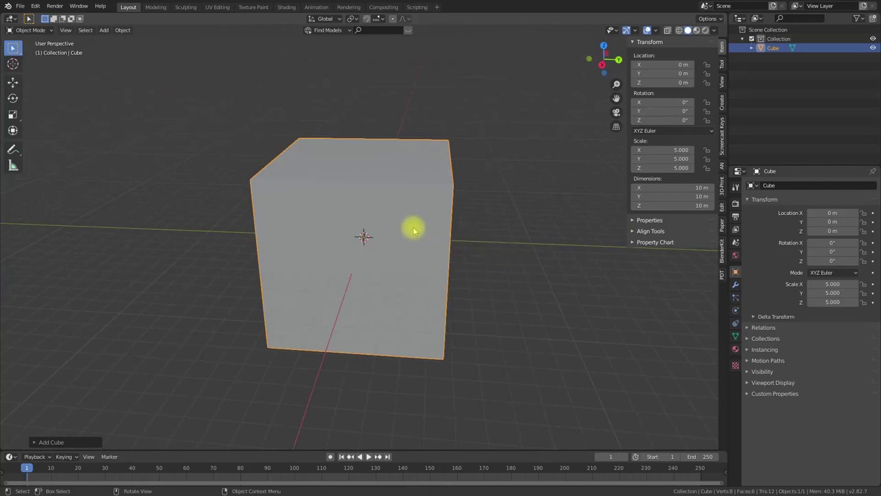
pyautogui.moveTo(411, 228); pyautogui.dragTo(419, 227, button='middle')
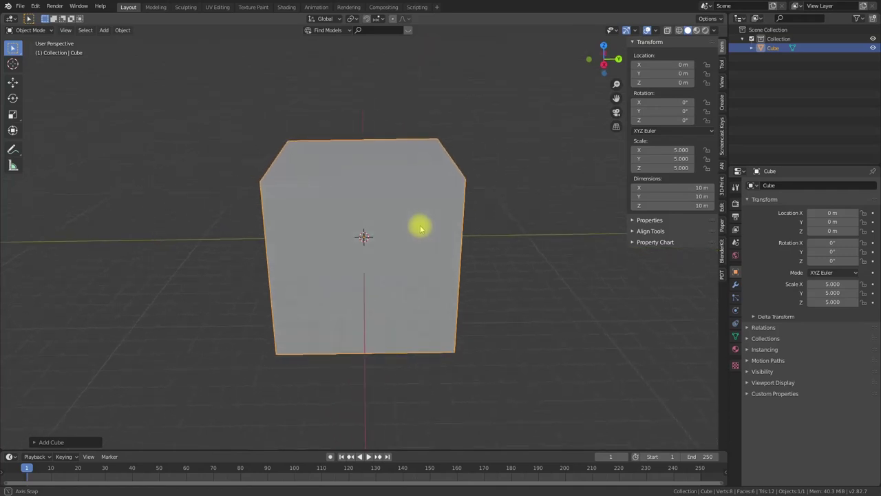
# In the UV Editing workspace, select the cube's near upper corner vertex and turn on UV sync selection
pyautogui.click(219, 8)
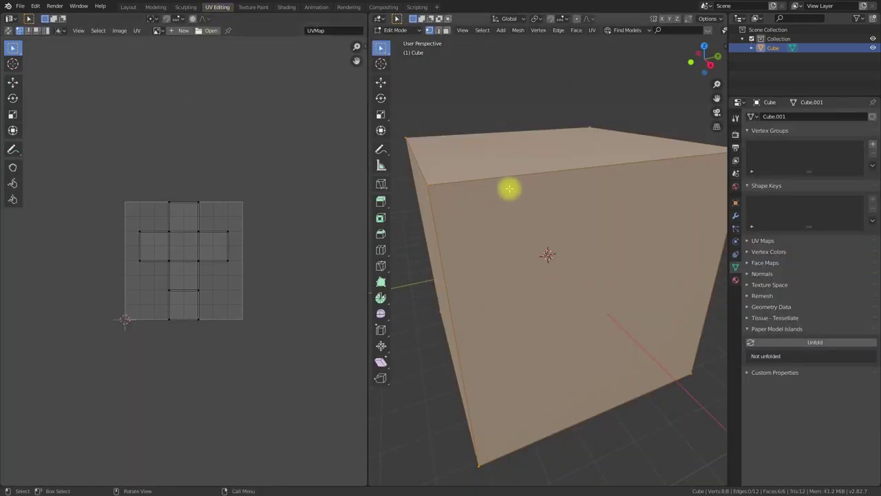
pyautogui.scroll(4, 190, 213)
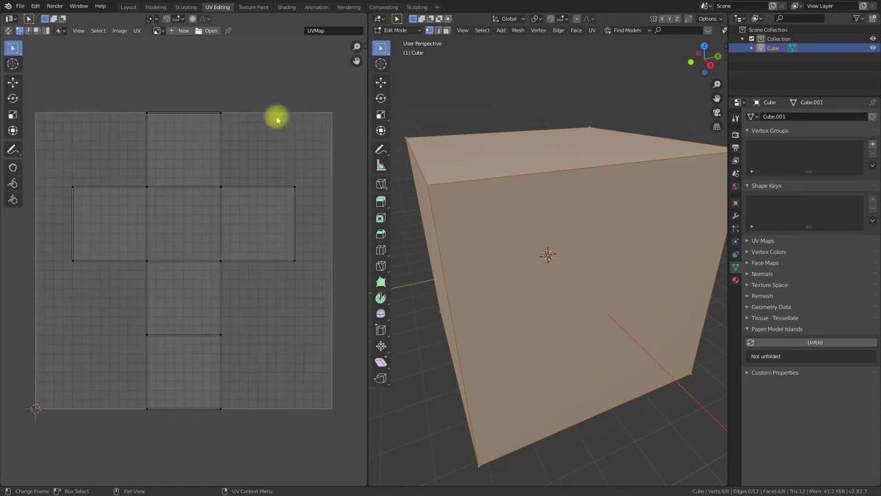
pyautogui.click(435, 187)
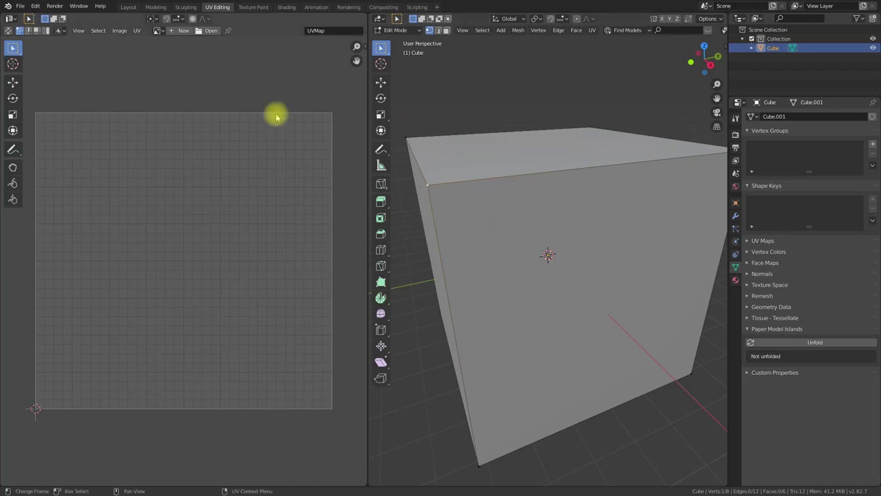
pyautogui.click(9, 31)
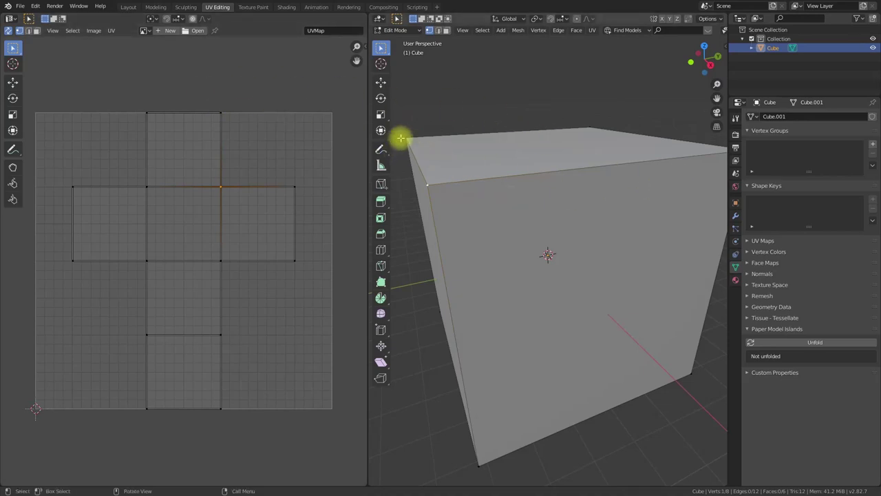
pyautogui.click(493, 228)
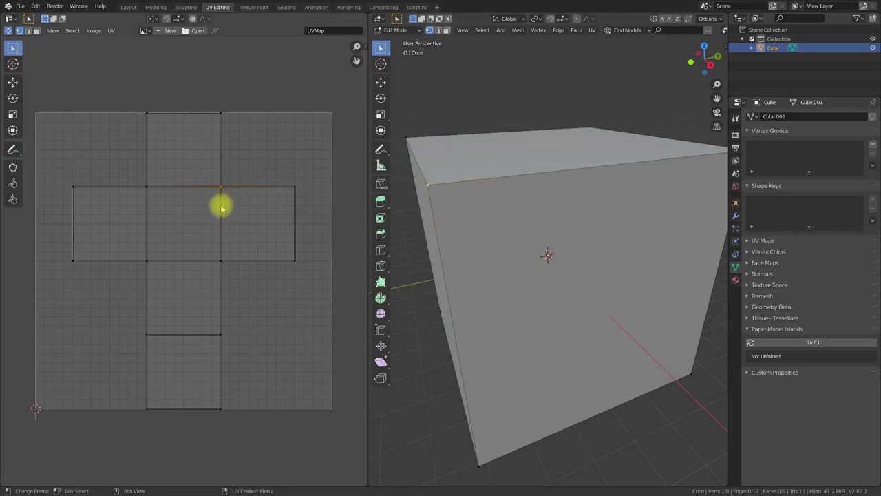
# Select the cube's large front face in face mode, and its near upper corner in vertex mode
pyautogui.click(446, 30)
pyautogui.click(541, 230)
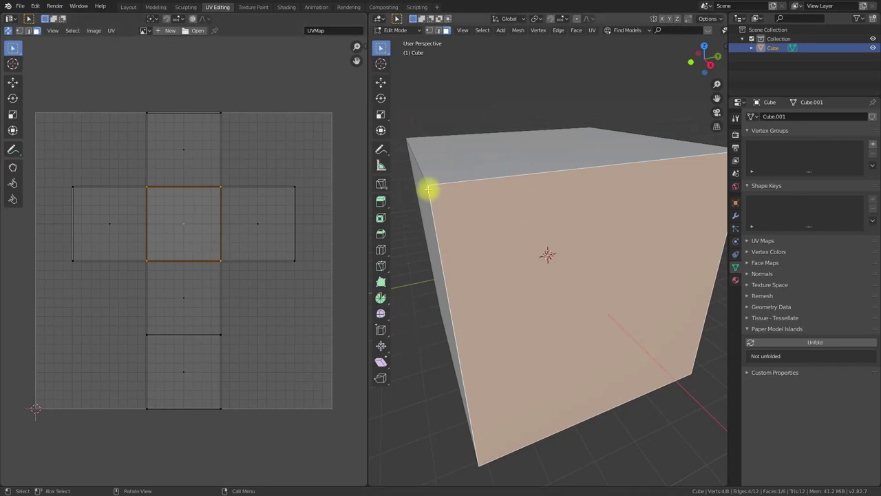
pyautogui.click(429, 30)
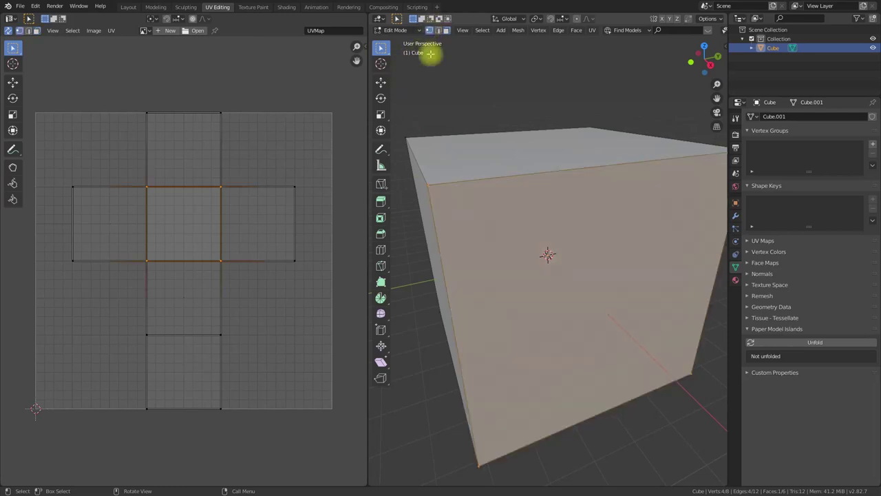
pyautogui.click(431, 187)
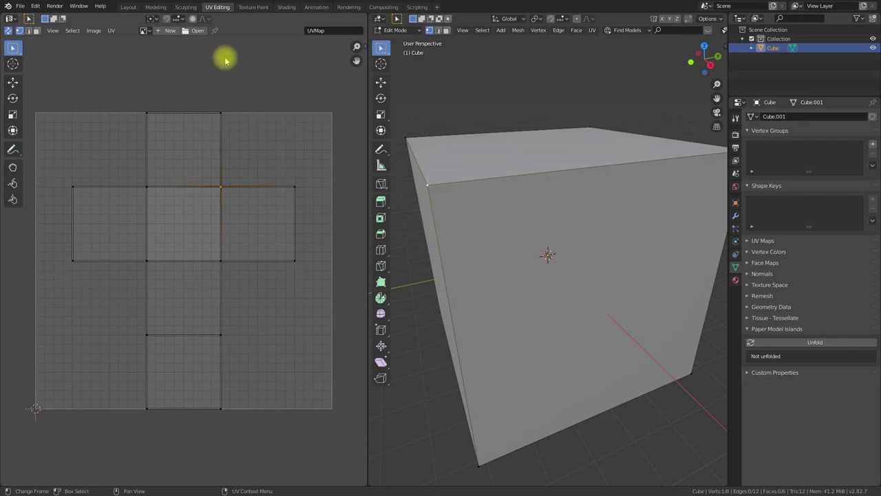
# Return to the Layout workspace and open the cube's material properties
pyautogui.click(129, 7)
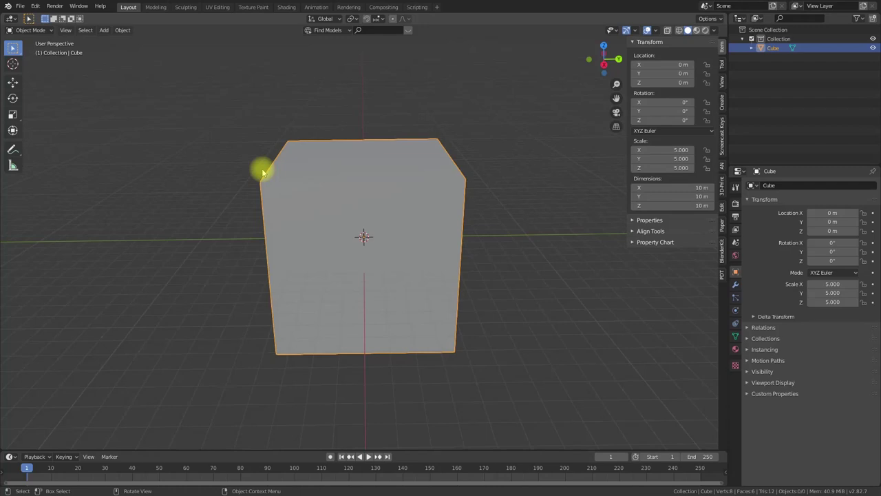
pyautogui.moveTo(531, 236); pyautogui.dragTo(668, 288, button='middle')
pyautogui.click(735, 347)
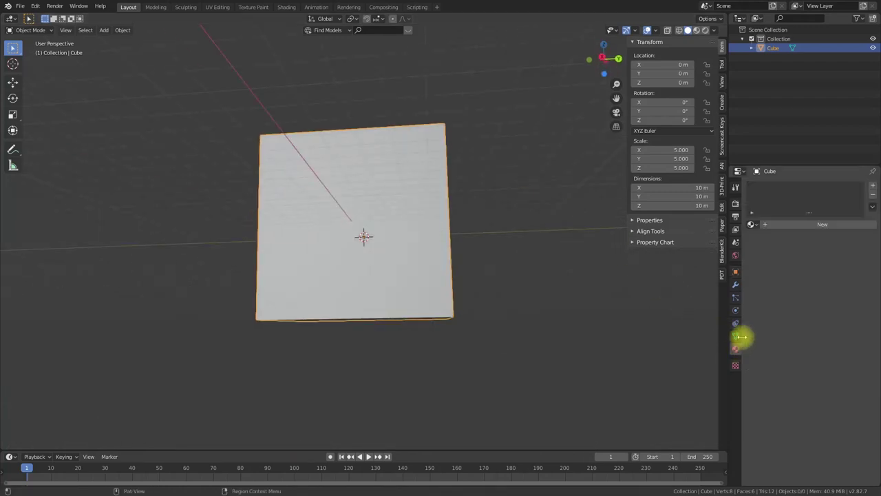
# Create a new material for the cube and, in Edit Mode, select all the faces that use it
pyautogui.click(783, 225)
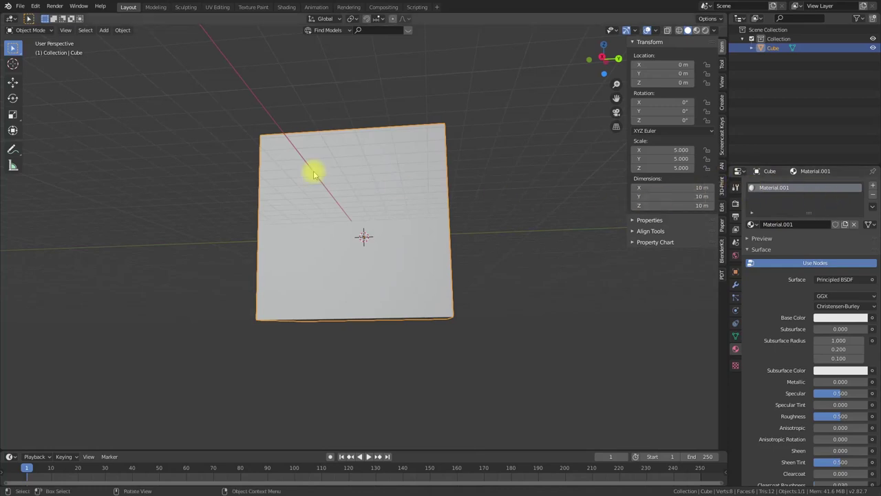
pyautogui.press('Tab')
pyautogui.moveTo(228, 103); pyautogui.dragTo(289, 172, button='middle')
pyautogui.click(811, 236)
pyautogui.moveTo(643, 238); pyautogui.dragTo(499, 213, button='middle')
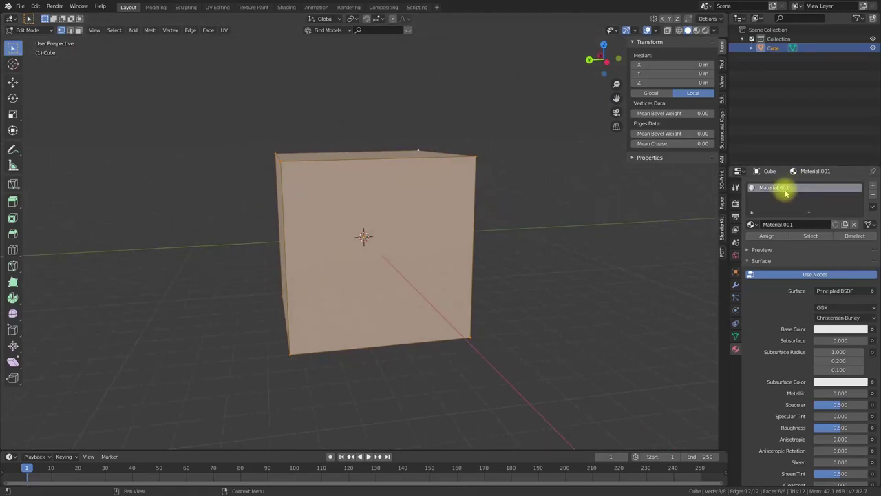
pyautogui.moveTo(565, 193); pyautogui.dragTo(638, 209, button='middle')
pyautogui.moveTo(542, 265); pyautogui.dragTo(642, 251, button='middle')
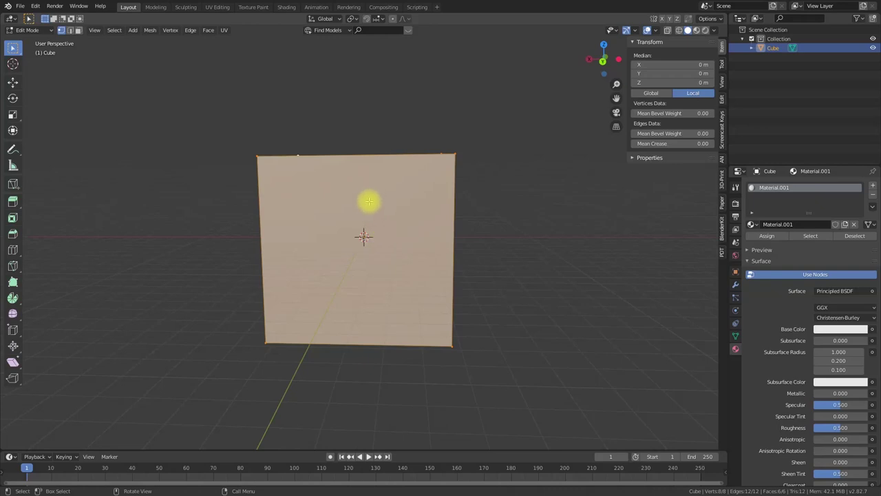
# Clear the selection and select only the cube's front face in face mode, using the front view
pyautogui.click(539, 191)
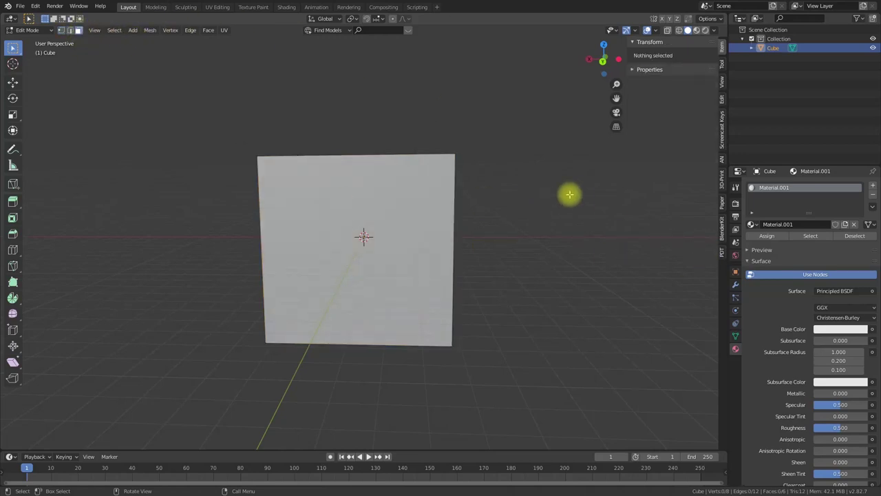
pyautogui.click(410, 203)
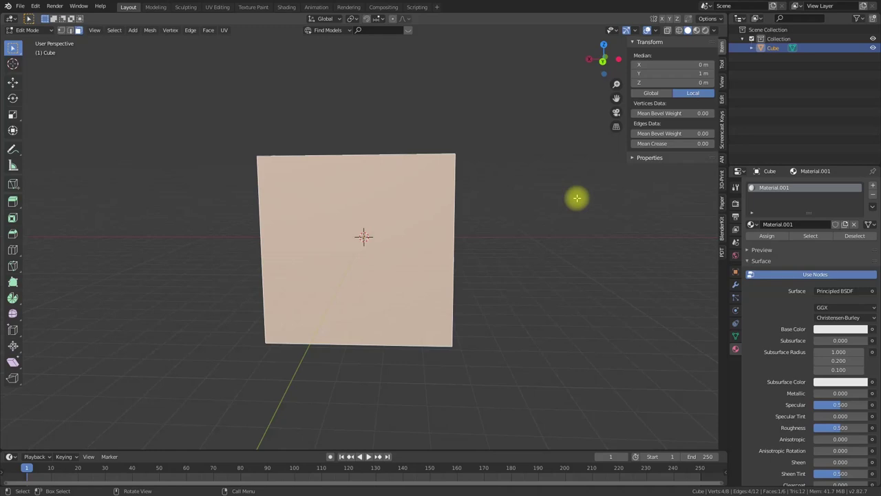
pyautogui.press('KP_1')
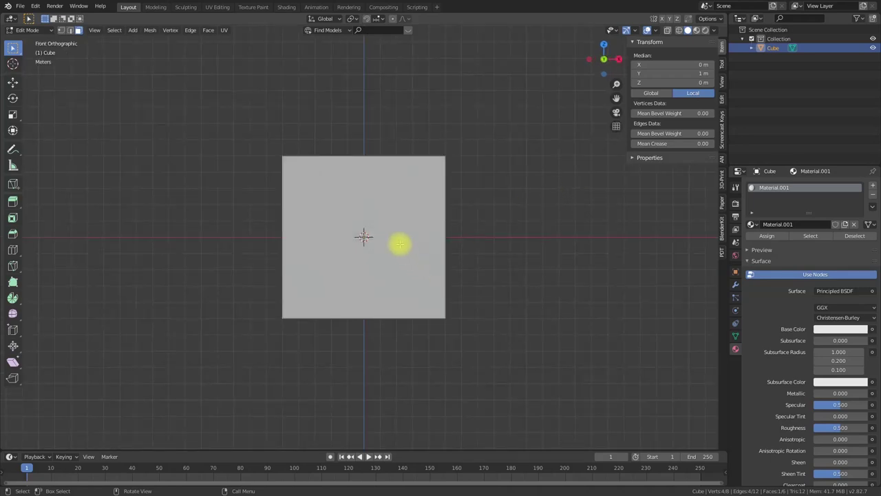
pyautogui.click(397, 197)
pyautogui.moveTo(488, 173)
pyautogui.mouseDown(button='middle')
pyautogui.moveTo(448, 223)
pyautogui.moveTo(490, 178)
pyautogui.mouseUp(button='middle')
pyautogui.press('KP_1')
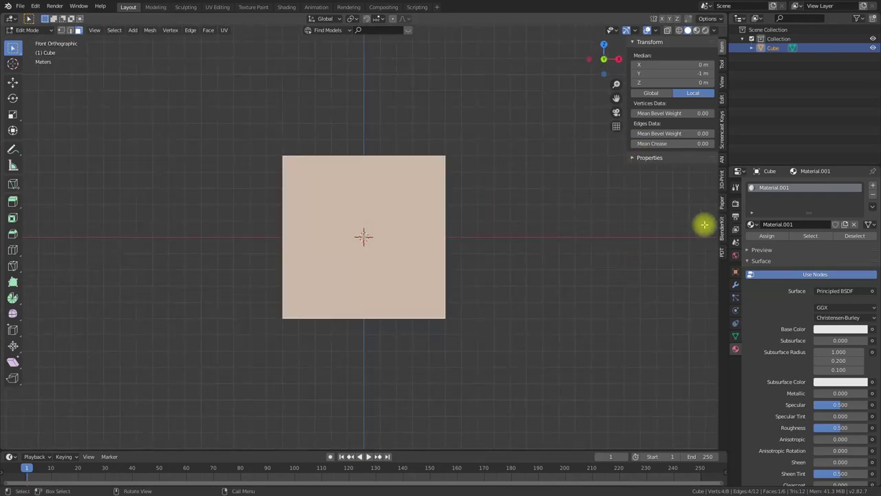
# Add a second material slot with a new material named Material.Front and assign it to the front face
pyautogui.click(872, 185)
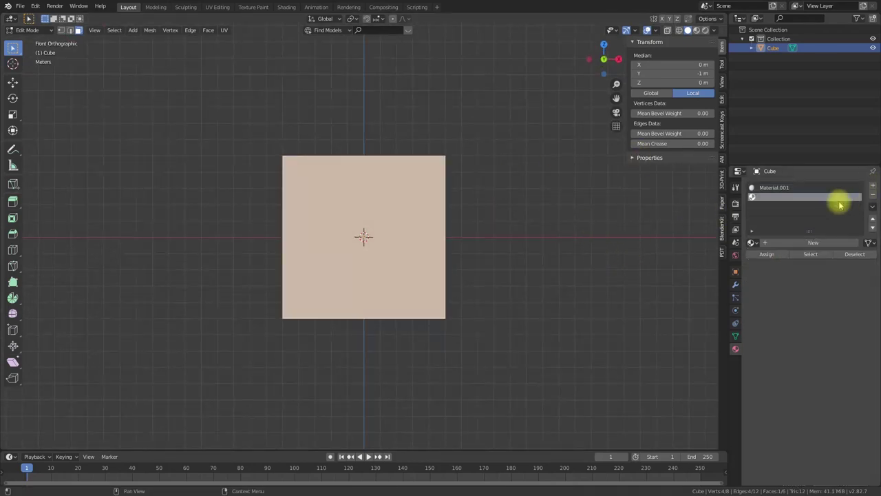
pyautogui.click(782, 243)
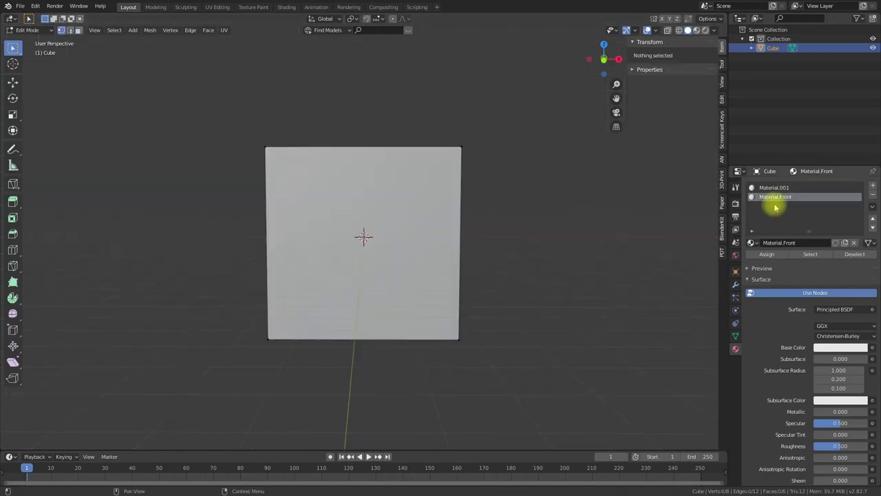
pyautogui.click(775, 189)
pyautogui.click(774, 196)
# Select the cube's front face in face mode and make Material.Front the active material slot
pyautogui.moveTo(571, 205); pyautogui.dragTo(270, 253, button='middle')
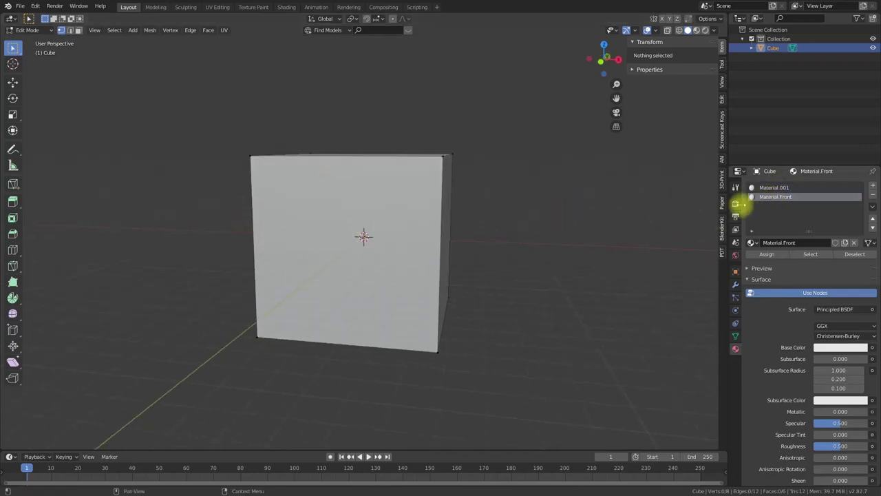
pyautogui.click(79, 30)
pyautogui.click(324, 190)
pyautogui.click(775, 187)
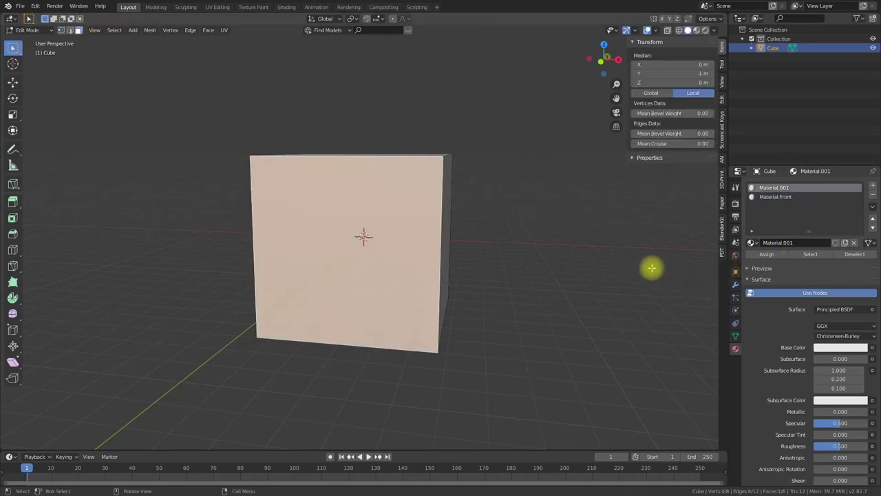
pyautogui.click(778, 198)
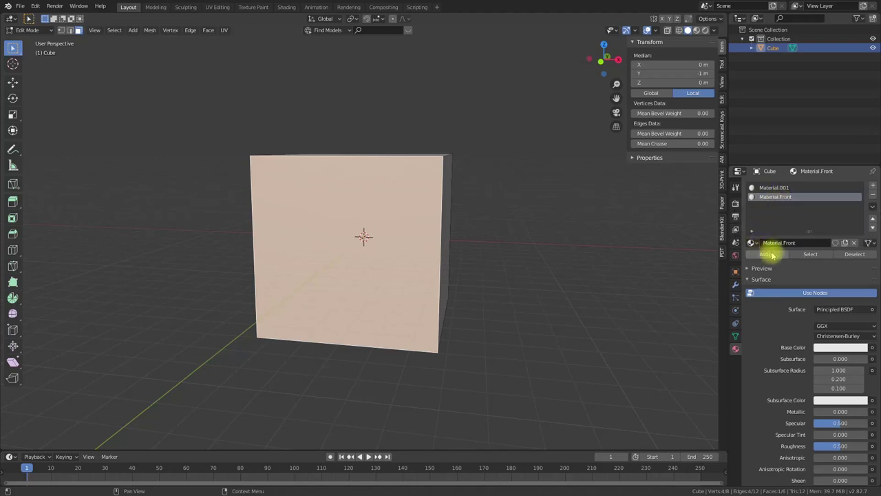
# In vertex mode, clear the selection, select the geometry assigned to Material.Front and inspect it around the cube
pyautogui.click(61, 30)
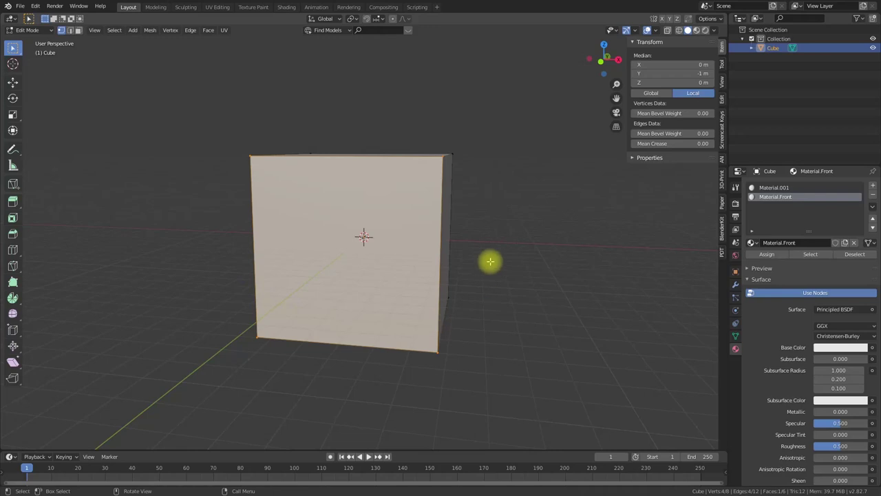
pyautogui.hotkey('alt', 'a')
pyautogui.keyDown('alt'); pyautogui.moveTo(495, 207); pyautogui.dragTo(626, 279, button='middle'); pyautogui.keyUp('alt')
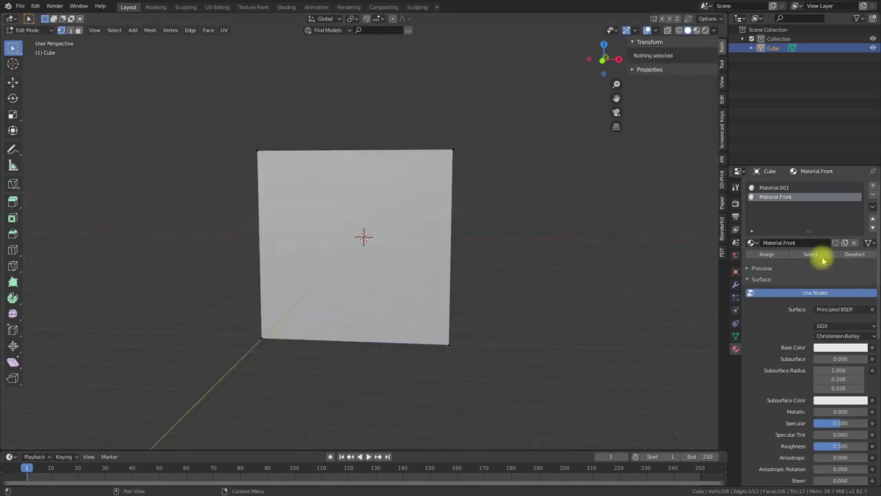
pyautogui.click(811, 254)
pyautogui.moveTo(670, 255); pyautogui.dragTo(641, 237, button='middle')
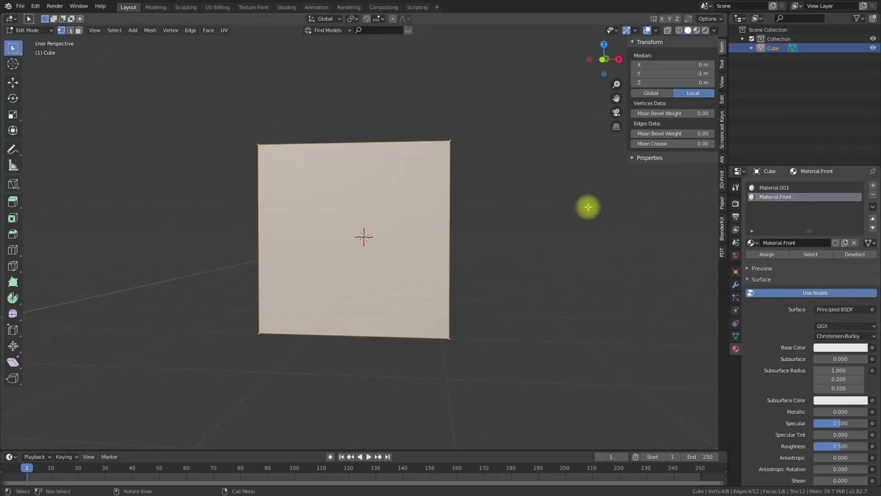
pyautogui.moveTo(586, 204); pyautogui.dragTo(364, 249, button='middle')
pyautogui.moveTo(342, 201); pyautogui.dragTo(549, 236, button='middle')
# Select the geometry assigned to Material.001, inspect it around the cube and clear the selection
pyautogui.click(778, 187)
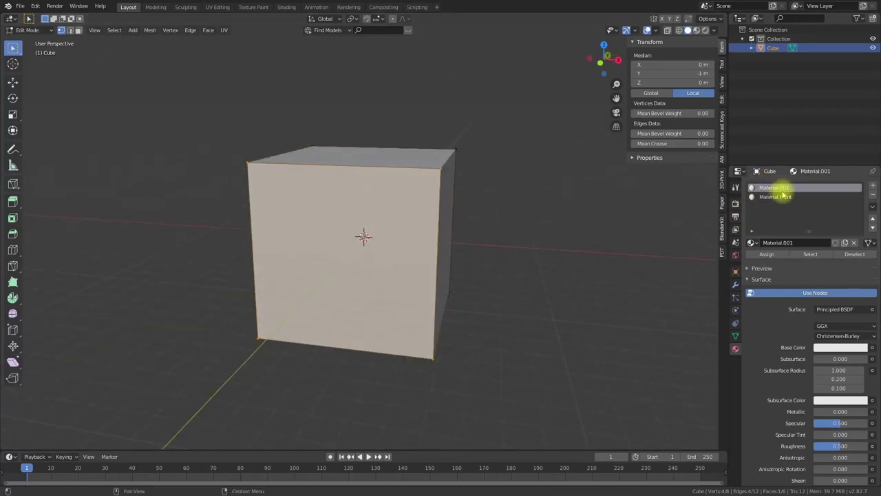
pyautogui.click(819, 253)
pyautogui.moveTo(637, 201); pyautogui.dragTo(685, 139, button='middle')
pyautogui.moveTo(723, 182); pyautogui.dragTo(394, 243, button='middle')
pyautogui.hotkey('alt', 'a')
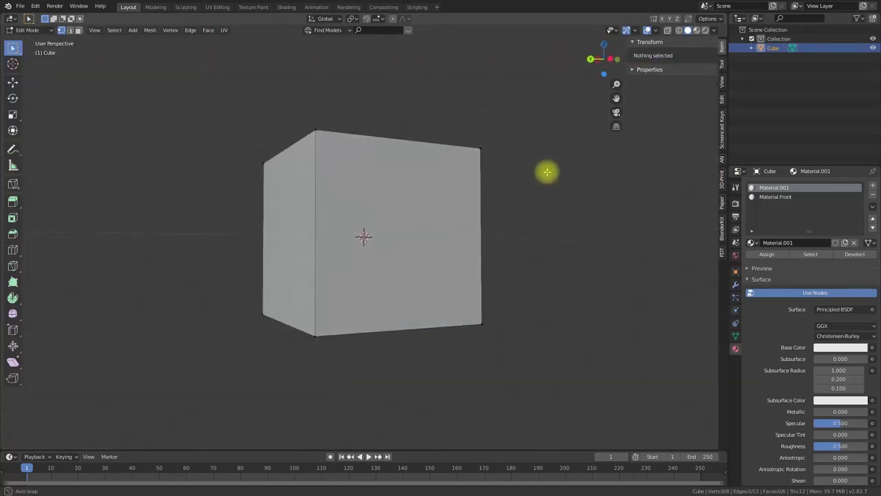
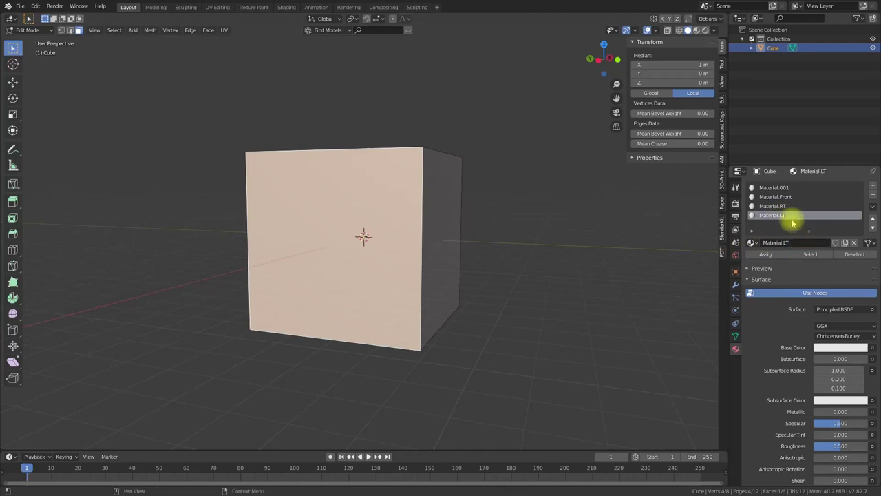
# Check the Material.LT assignment by deselecting and reselecting its face
pyautogui.click(852, 254)
pyautogui.click(811, 254)
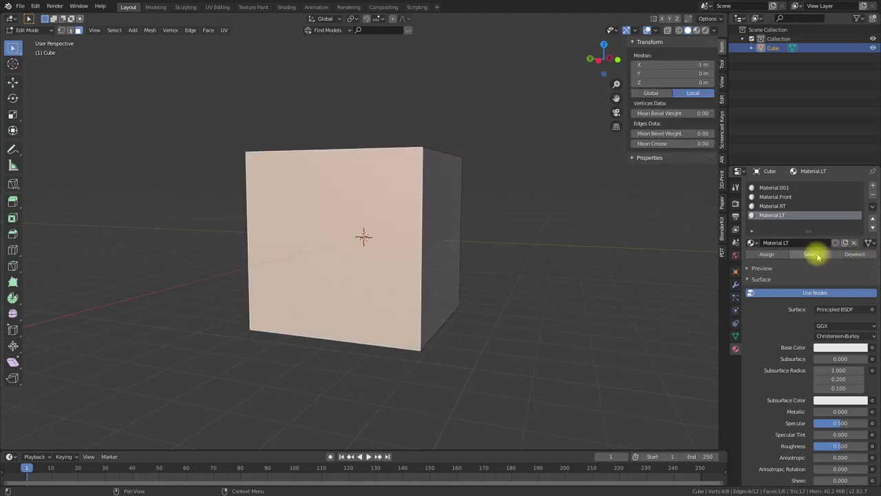
pyautogui.moveTo(603, 257); pyautogui.dragTo(403, 248, button='middle')
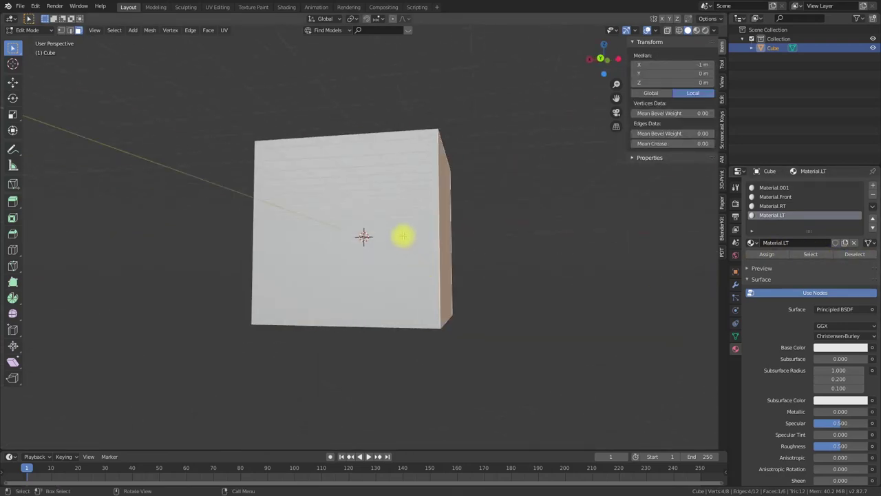
# Select the cube's back face in back view and assign it a new material slot named Material.BK
pyautogui.press('ctrl+KP_1')
pyautogui.click(403, 236)
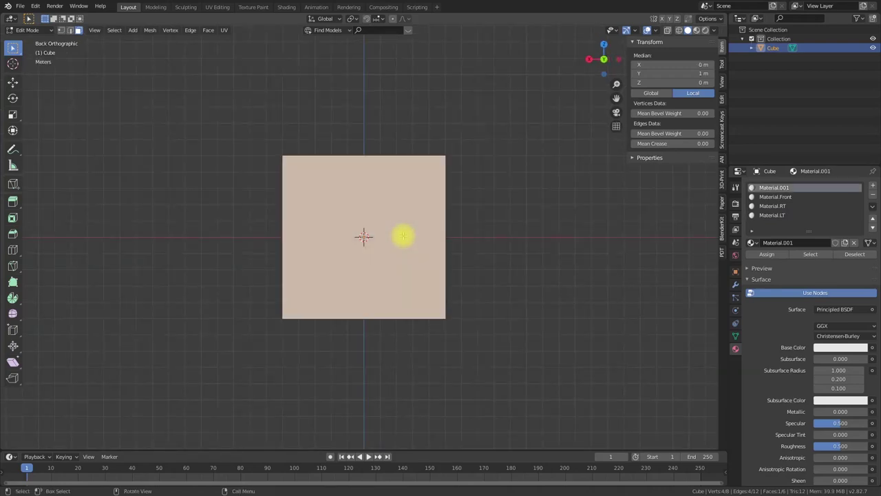
pyautogui.click(873, 185)
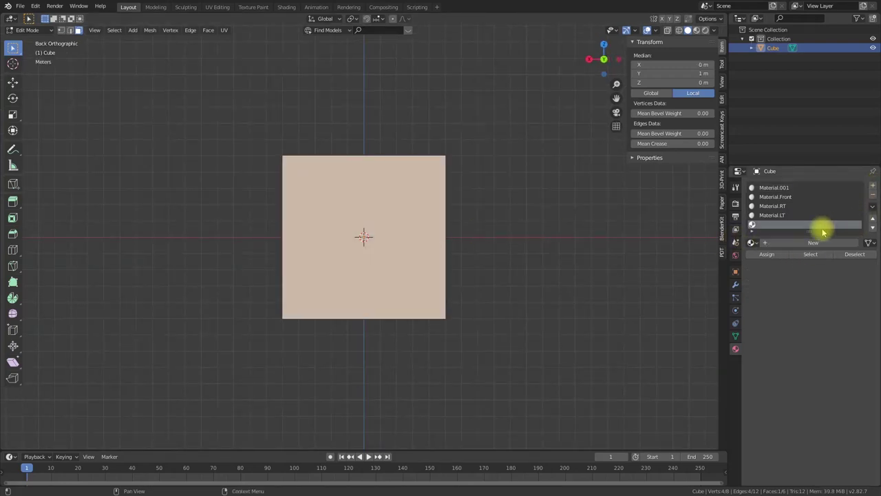
pyautogui.click(781, 248)
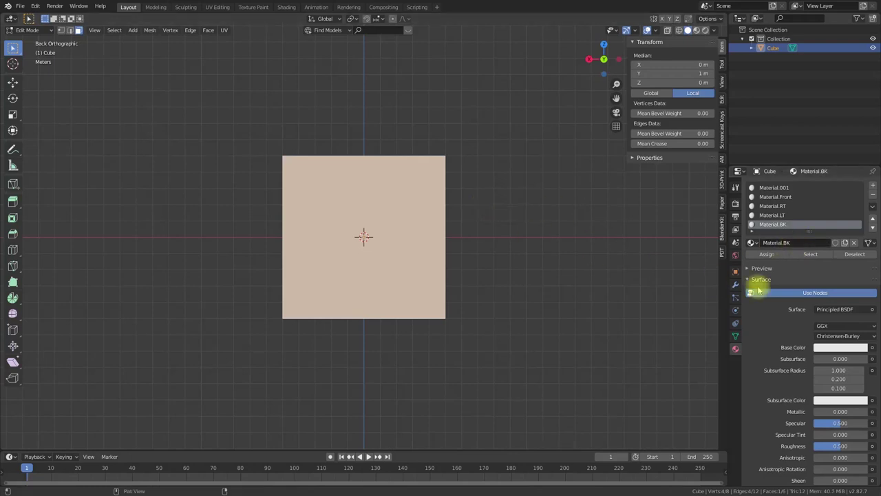
# Check the Material.BK assignment by deselecting and reselecting its face, and clear the selection
pyautogui.click(855, 254)
pyautogui.click(810, 254)
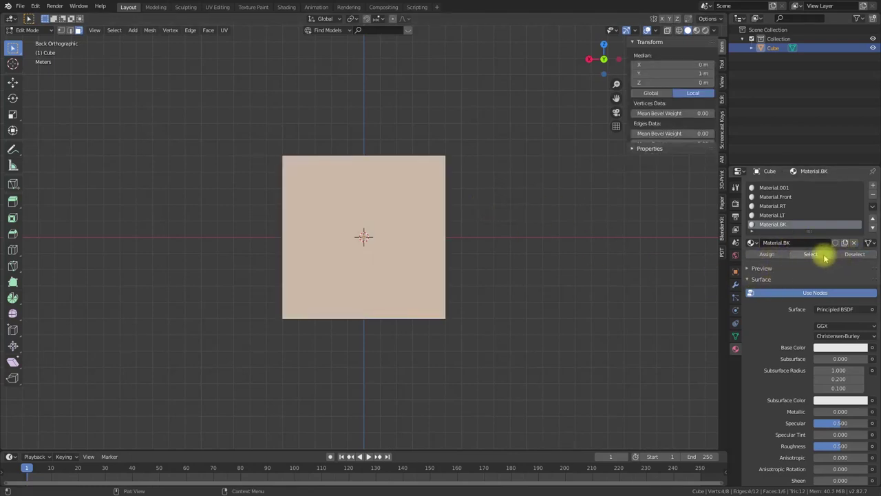
pyautogui.click(630, 246)
pyautogui.moveTo(629, 246); pyautogui.dragTo(451, 265, button='middle')
# Select the cube's front face and set the base color of Material.Front to yellow
pyautogui.press('KP_1')
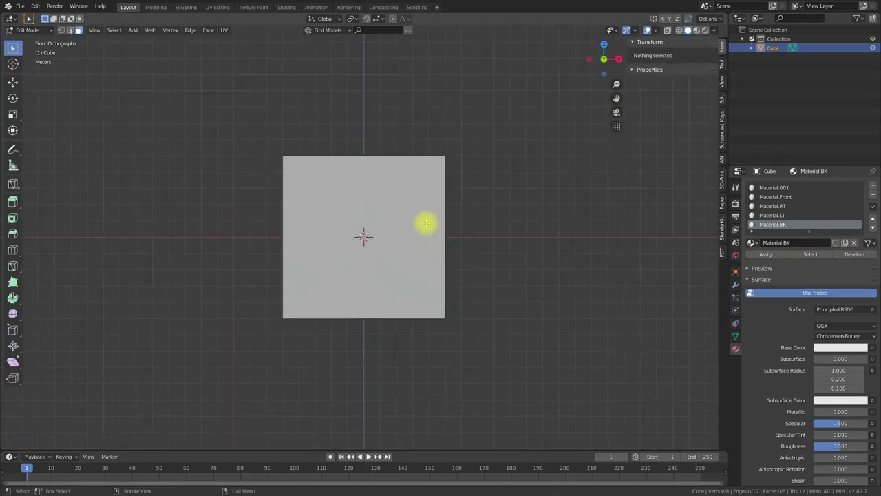
pyautogui.moveTo(500, 193); pyautogui.dragTo(468, 200, button='middle')
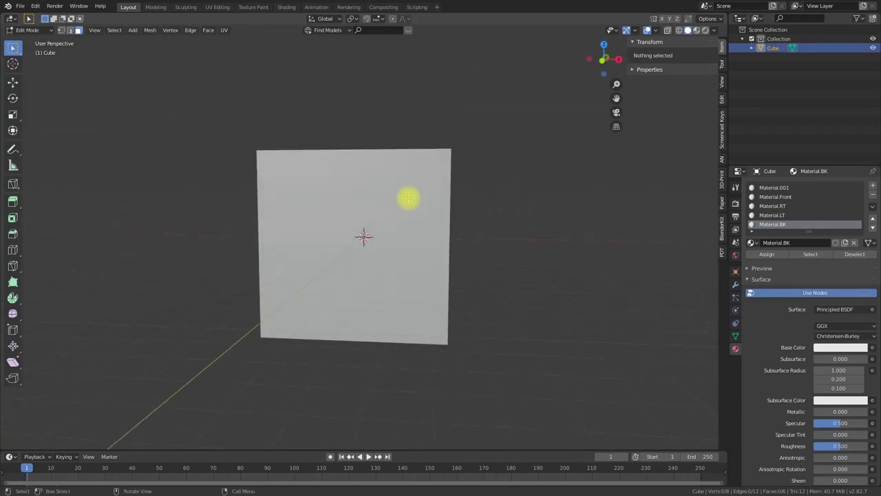
pyautogui.click(398, 195)
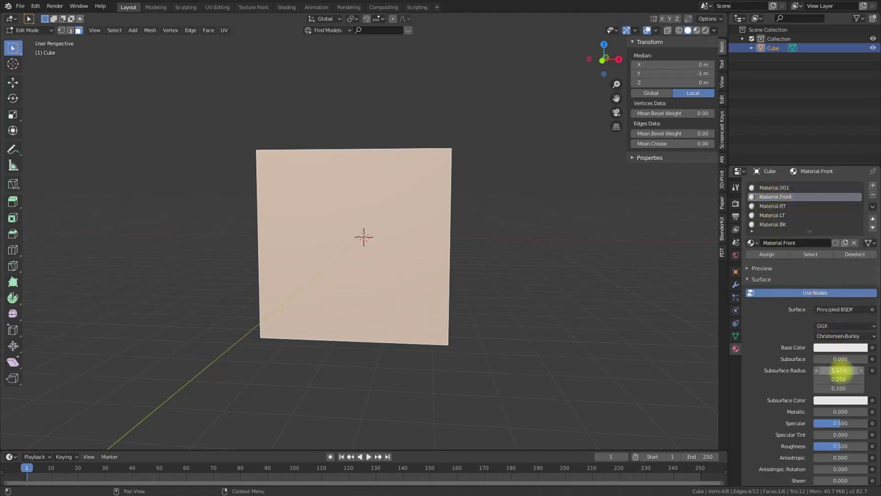
pyautogui.click(864, 348)
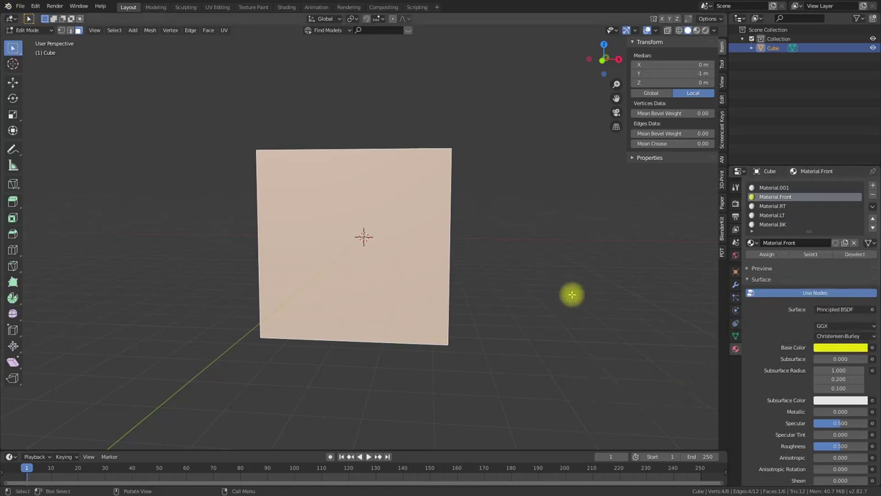
# Switch the viewport to material preview shading, clear the selection and inspect the colored front face
pyautogui.click(696, 29)
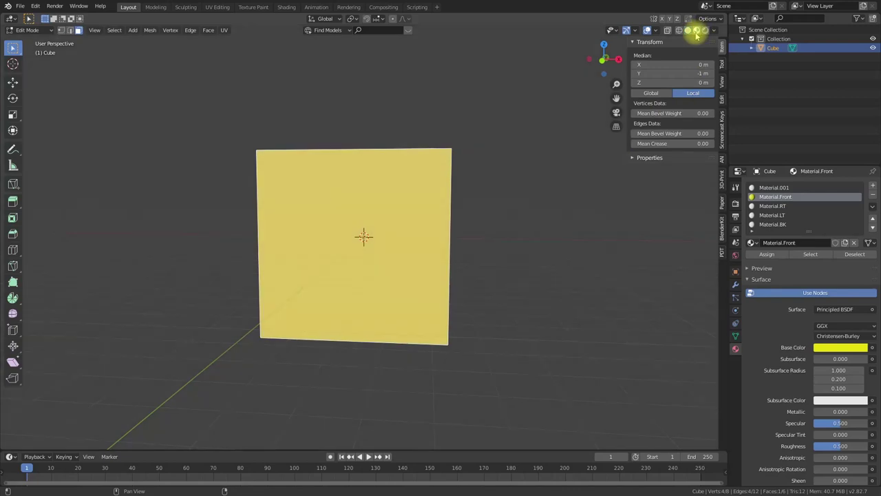
pyautogui.click(589, 182)
pyautogui.moveTo(590, 177); pyautogui.dragTo(555, 210, button='middle')
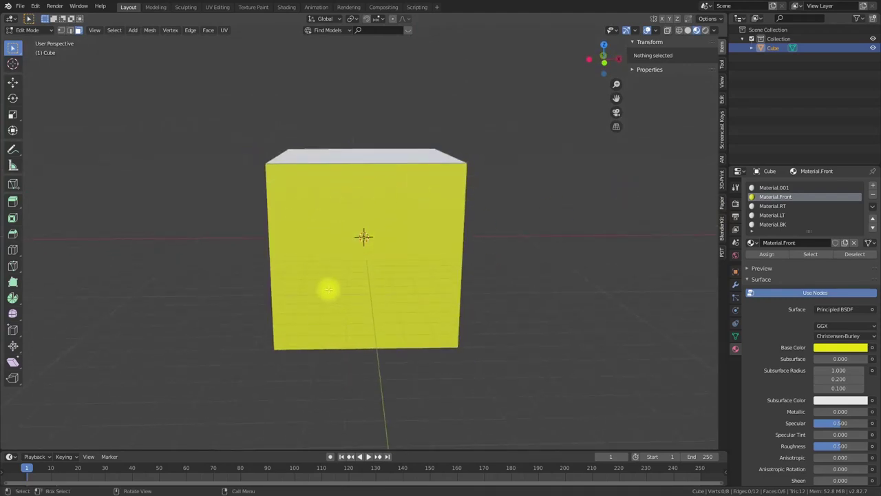
pyautogui.moveTo(610, 173); pyautogui.dragTo(593, 166, button='middle')
# Set the base color of Material.RT to blue and that of Material.LT to green
pyautogui.click(774, 206)
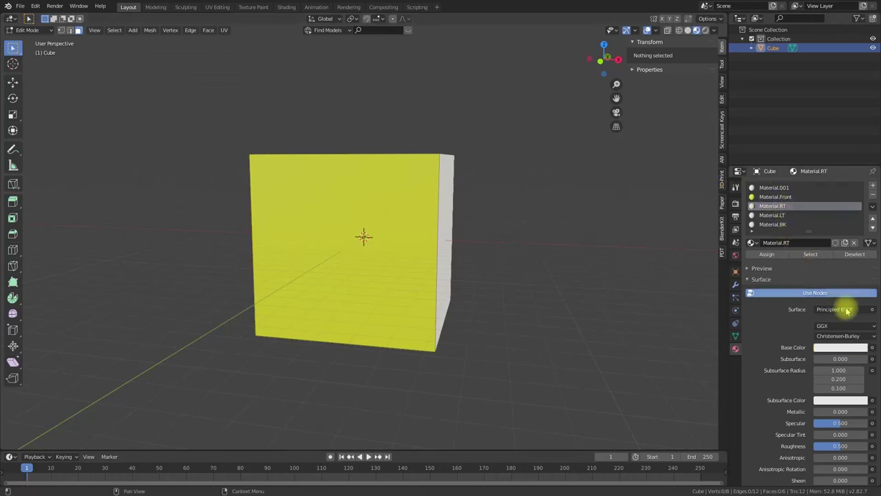
pyautogui.click(853, 347)
pyautogui.click(846, 231)
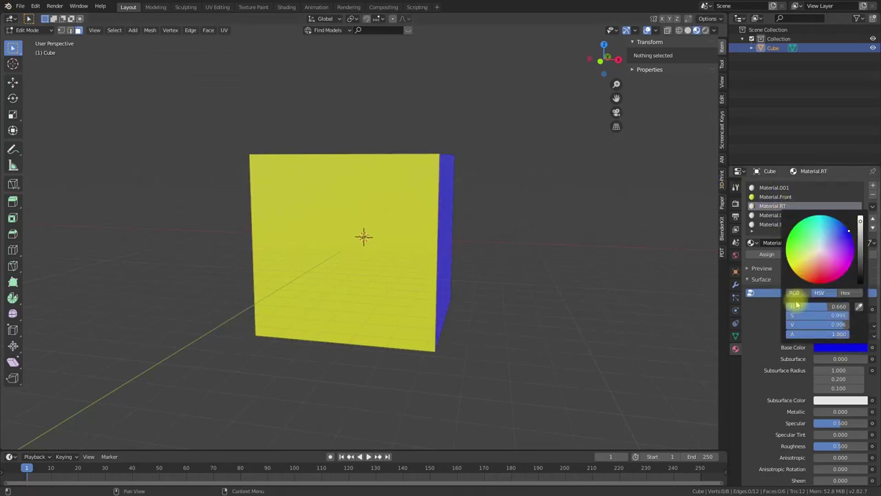
pyautogui.click(771, 216)
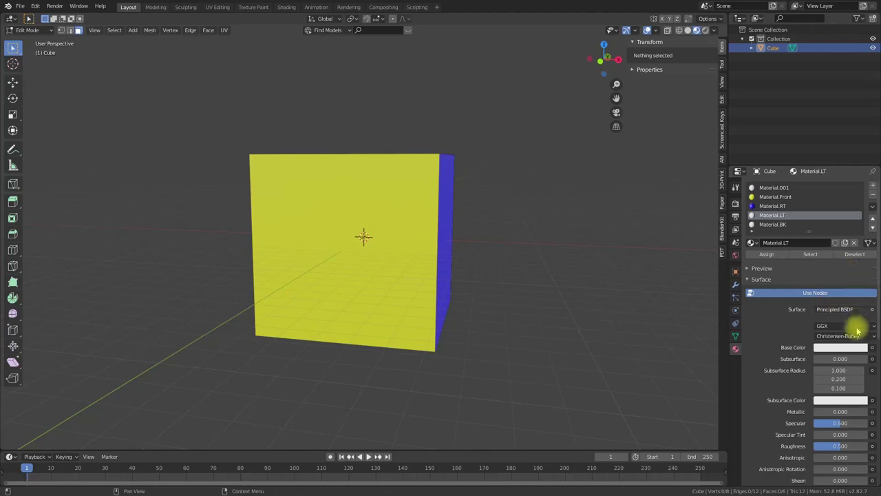
pyautogui.click(841, 347)
pyautogui.moveTo(820, 252); pyautogui.dragTo(790, 238)
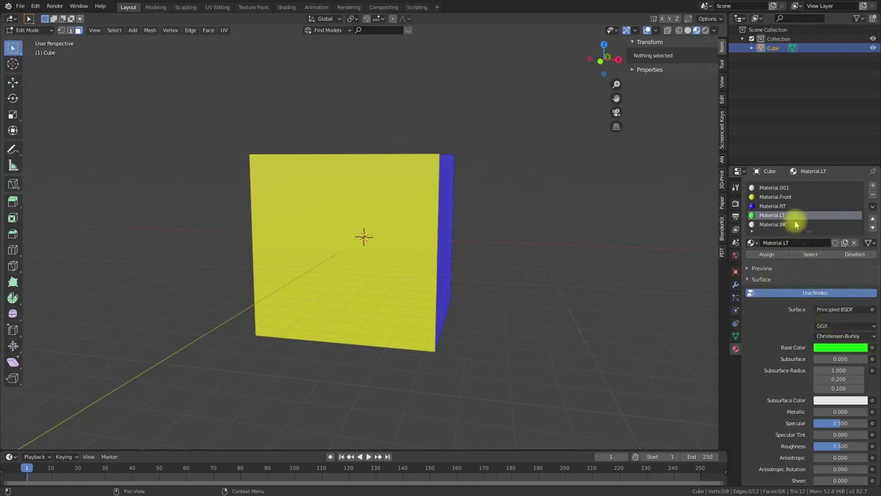
# Set the base color of Material.BK to red and that of Material.001 to cyan, and check the colored faces
pyautogui.click(801, 225)
pyautogui.click(853, 347)
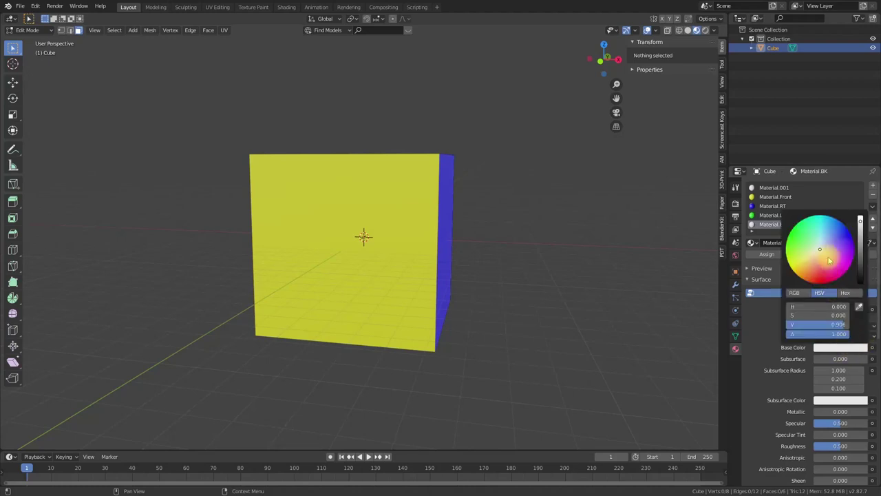
pyautogui.moveTo(821, 249); pyautogui.dragTo(826, 282)
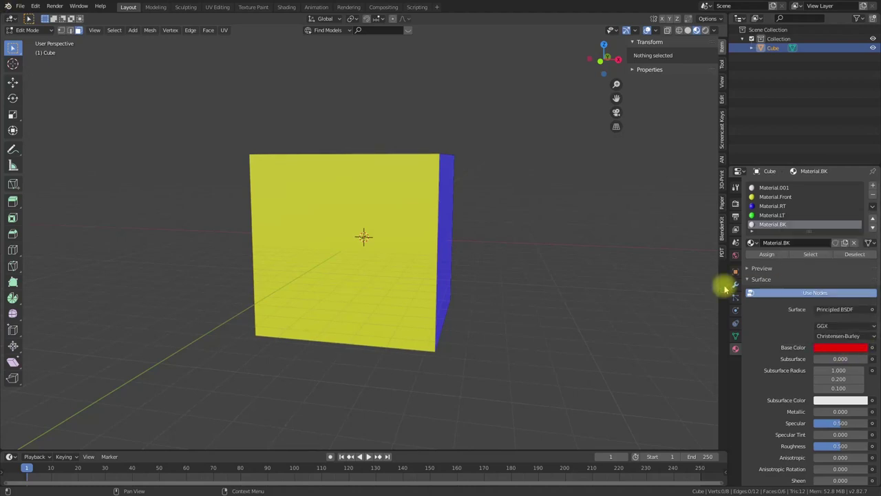
pyautogui.moveTo(521, 239); pyautogui.dragTo(630, 249, button='middle')
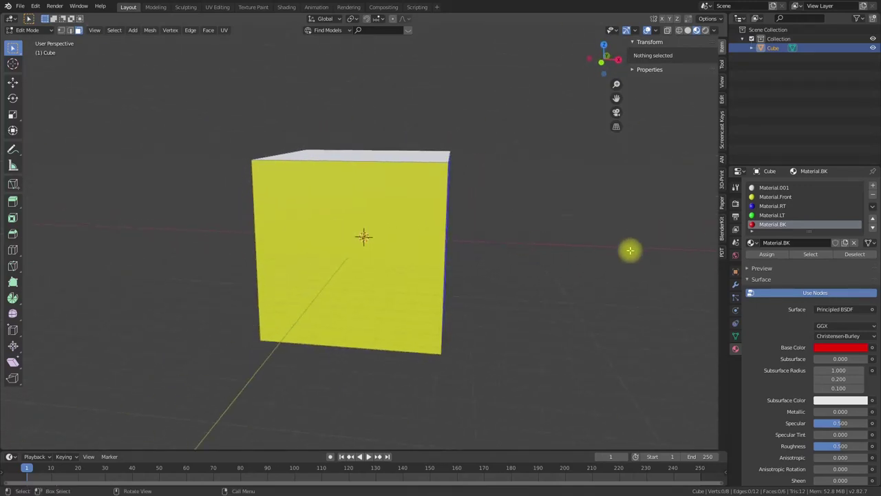
pyautogui.click(769, 188)
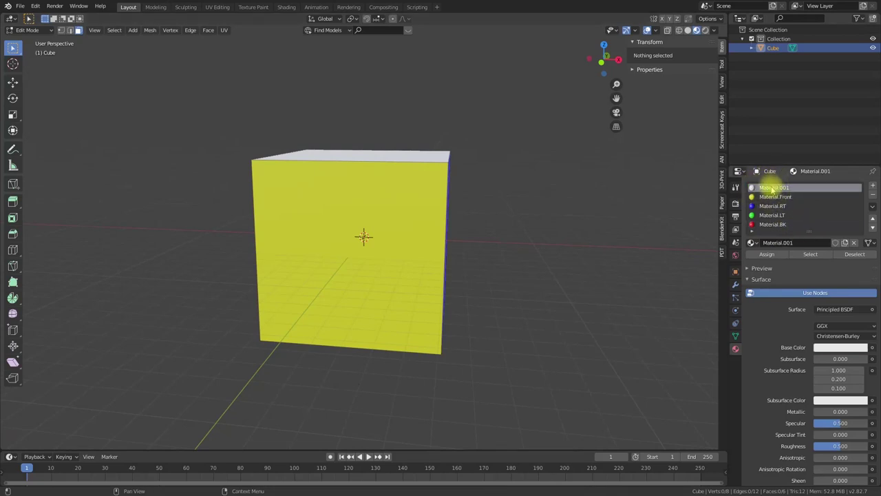
pyautogui.click(853, 347)
pyautogui.moveTo(821, 253); pyautogui.dragTo(826, 229)
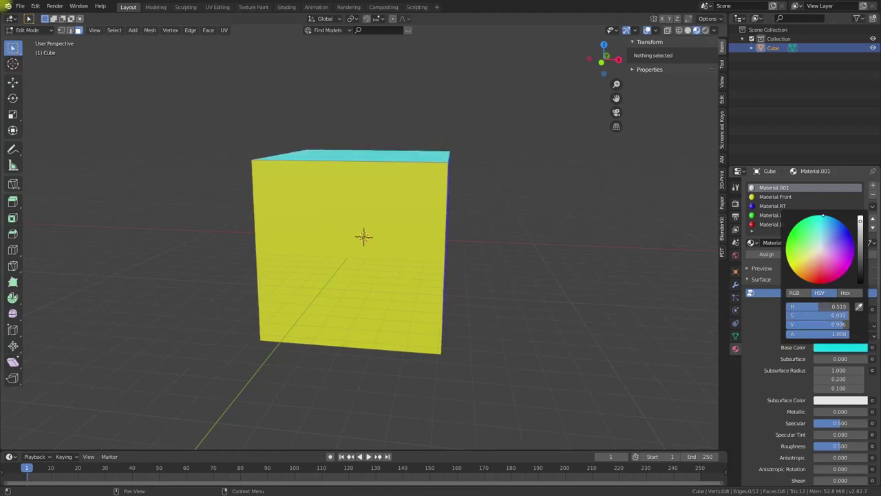
pyautogui.moveTo(584, 269); pyautogui.dragTo(613, 200, button='middle')
pyautogui.moveTo(558, 207); pyautogui.dragTo(637, 149, button='middle')
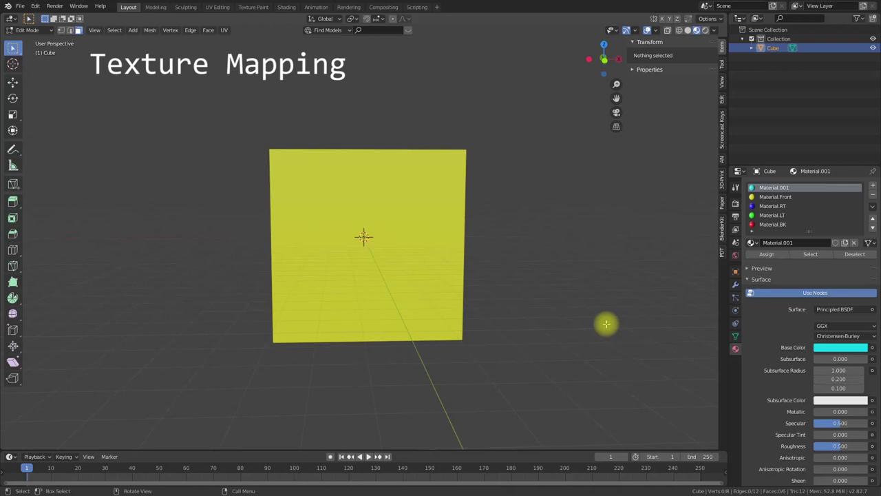
# View the cube from the front and use the image evergreen_title-01.png as the base color texture of Material.Front
pyautogui.press('KP_1')
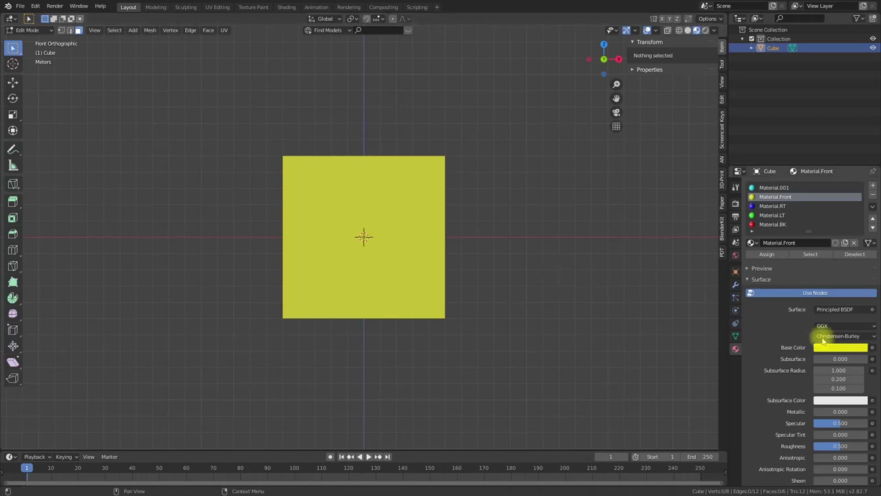
pyautogui.click(862, 348)
pyautogui.click(874, 348)
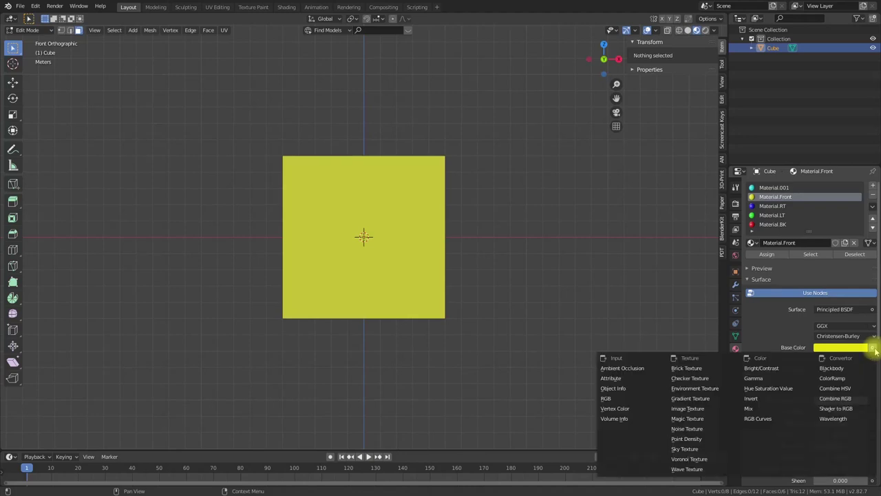
pyautogui.click(694, 409)
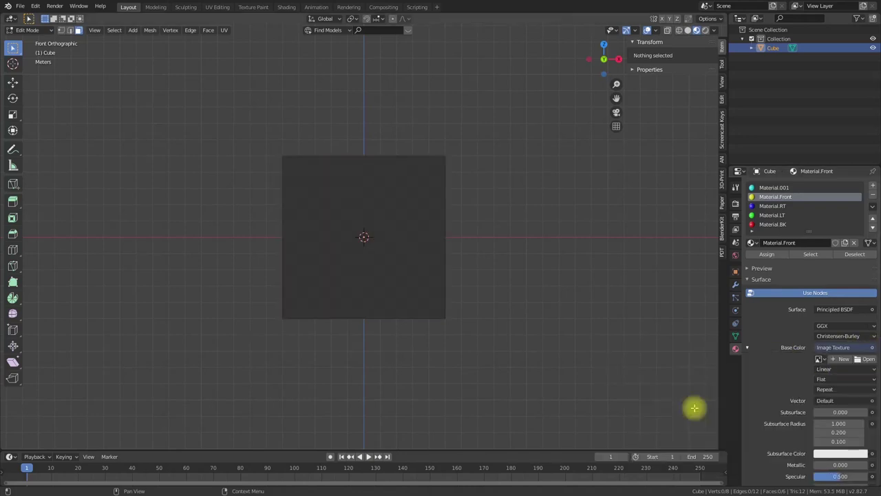
pyautogui.click(373, 159)
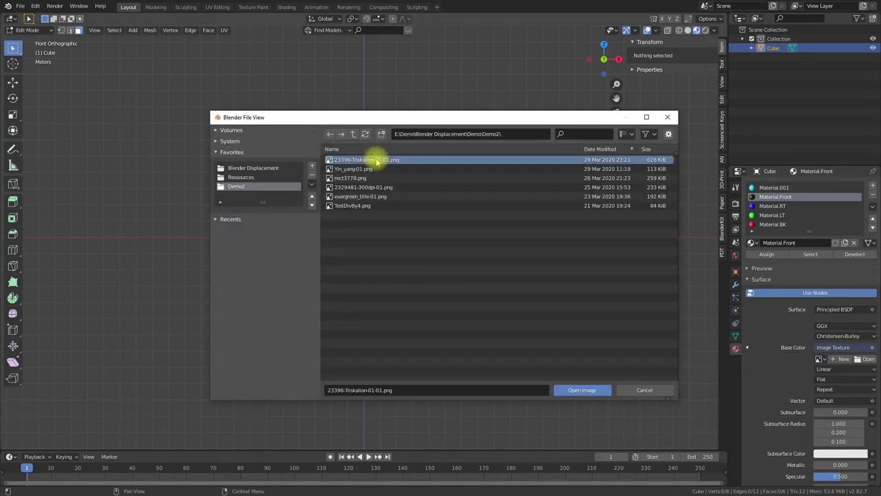
pyautogui.click(363, 197)
pyautogui.click(582, 389)
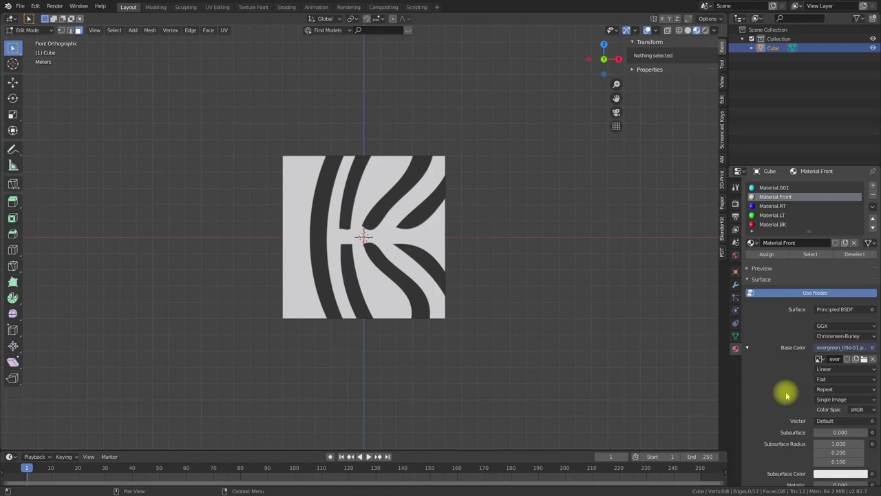
# Check the cube's UV map entry in its mesh data and return to the material settings
pyautogui.click(736, 336)
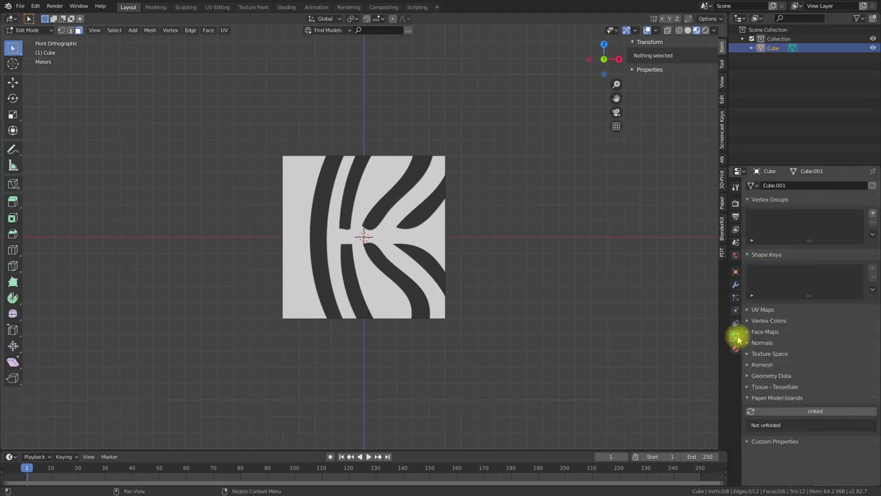
pyautogui.click(748, 310)
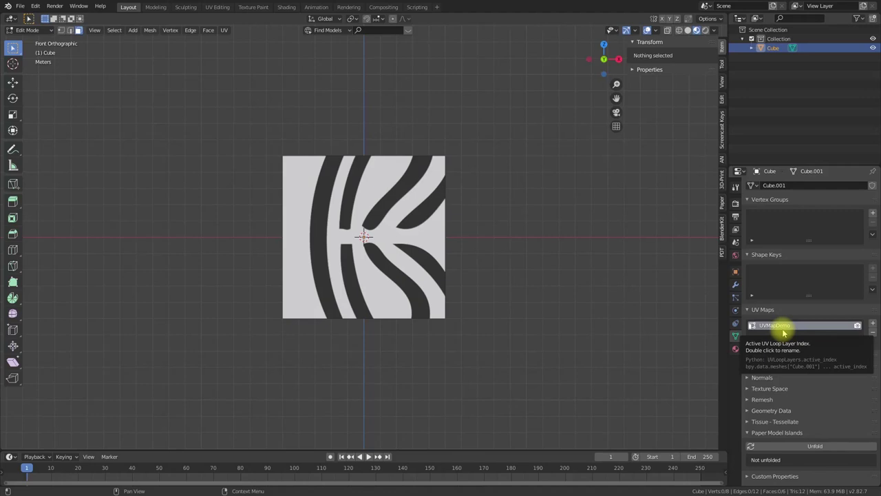
pyautogui.click(735, 349)
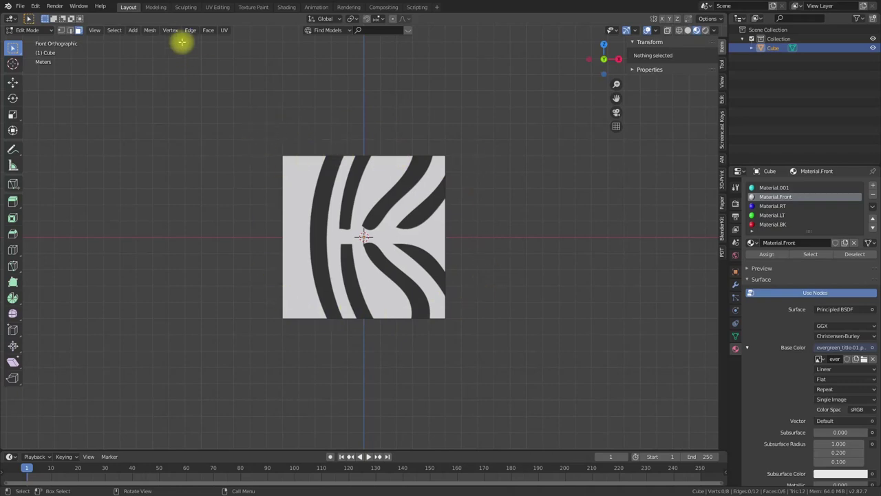
# Switch to the UV Editing workspace, view the whole texture with the UV layout, and select one face of the cube
pyautogui.click(213, 9)
pyautogui.scroll(-10, 300, 187)
pyautogui.scroll(3, 300, 188)
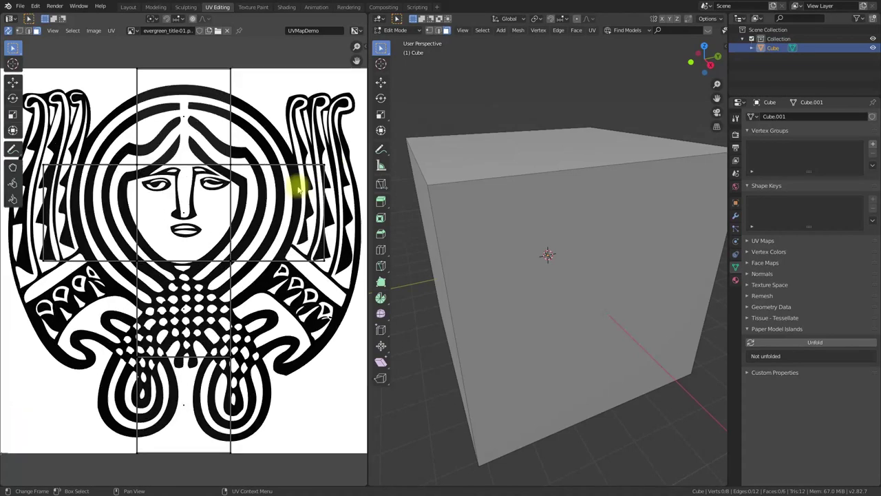
pyautogui.scroll(-2, 300, 187)
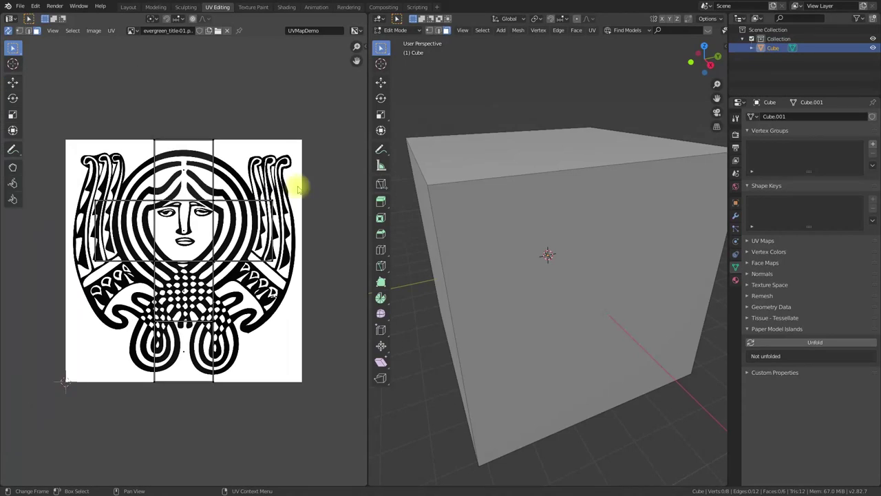
pyautogui.click(9, 33)
pyautogui.click(491, 214)
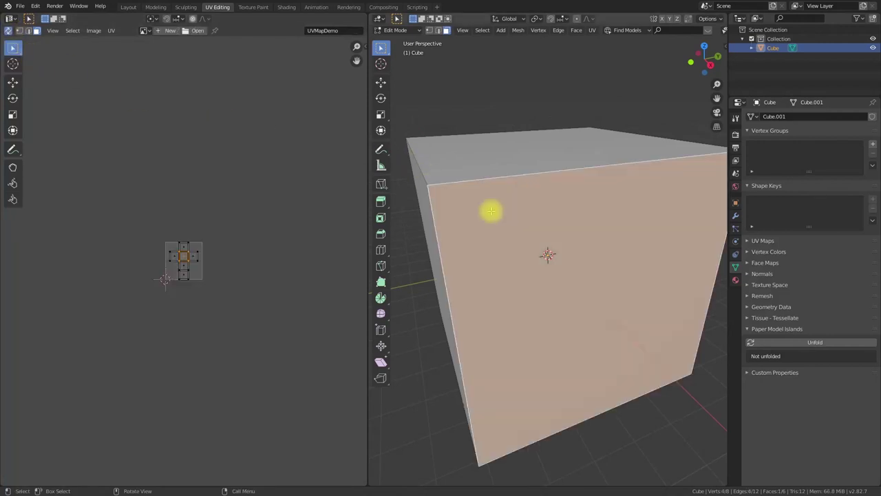
pyautogui.press('x')
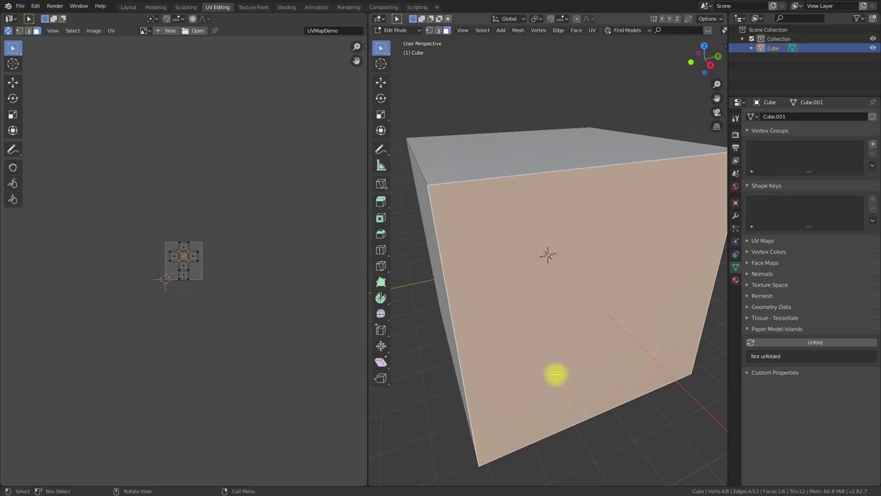
# Show the cube from the front in material preview shading, adjust the 3D viewport's width, and select the front face
pyautogui.press('KP_7')
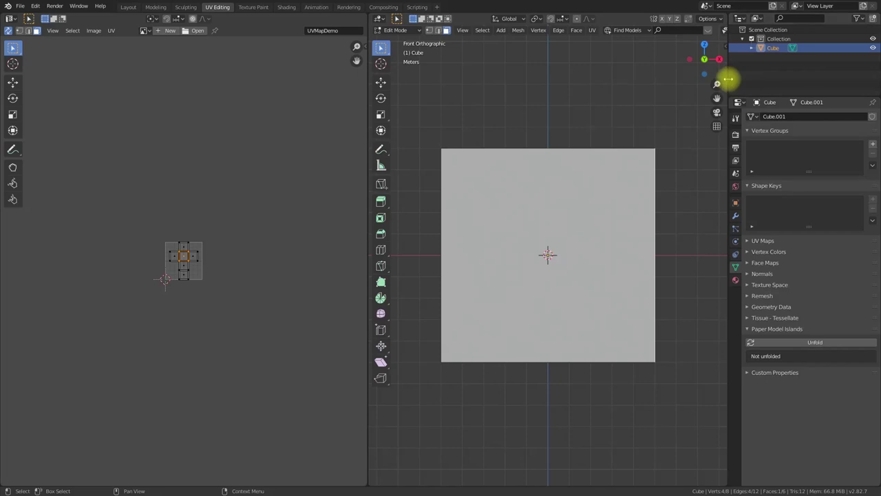
pyautogui.moveTo(728, 79); pyautogui.dragTo(822, 82)
pyautogui.click(810, 30)
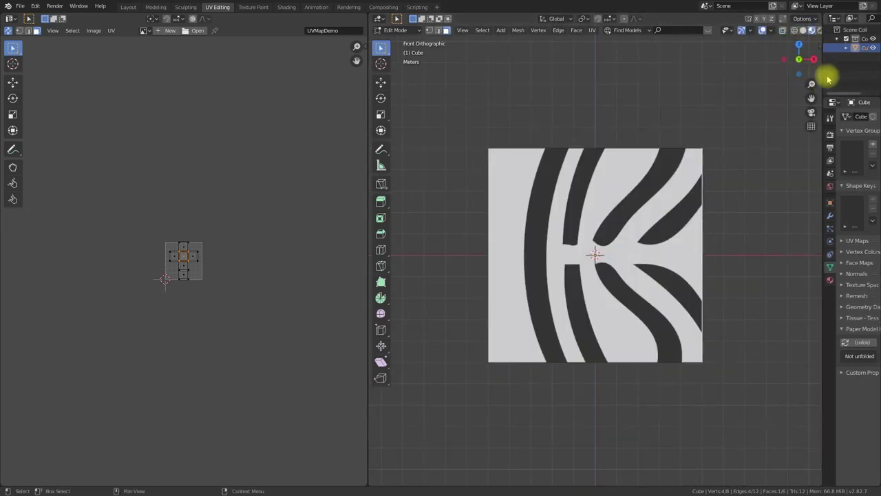
pyautogui.moveTo(823, 73); pyautogui.dragTo(700, 71)
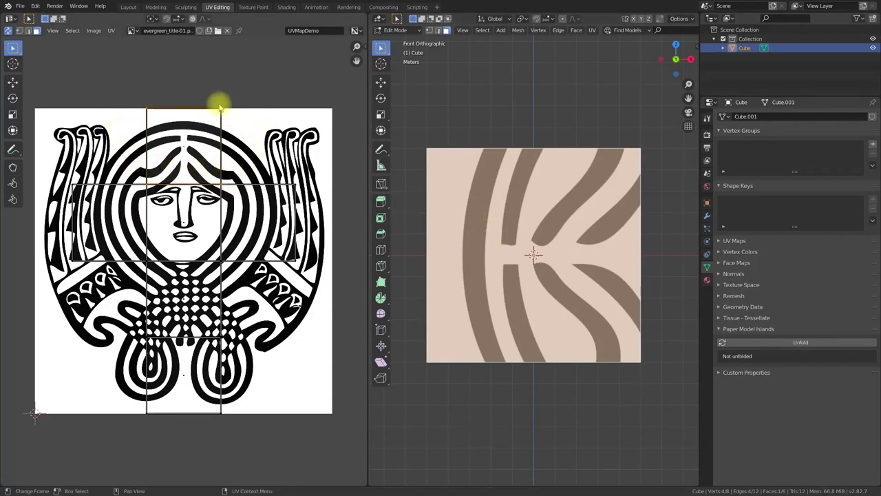
# Map the front face's UVs to the full image with Project from View (Bounds) in front orthographic view
pyautogui.moveTo(665, 222); pyautogui.dragTo(492, 137, button='middle')
pyautogui.moveTo(595, 186); pyautogui.dragTo(540, 201, button='middle')
pyautogui.press('KP_1')
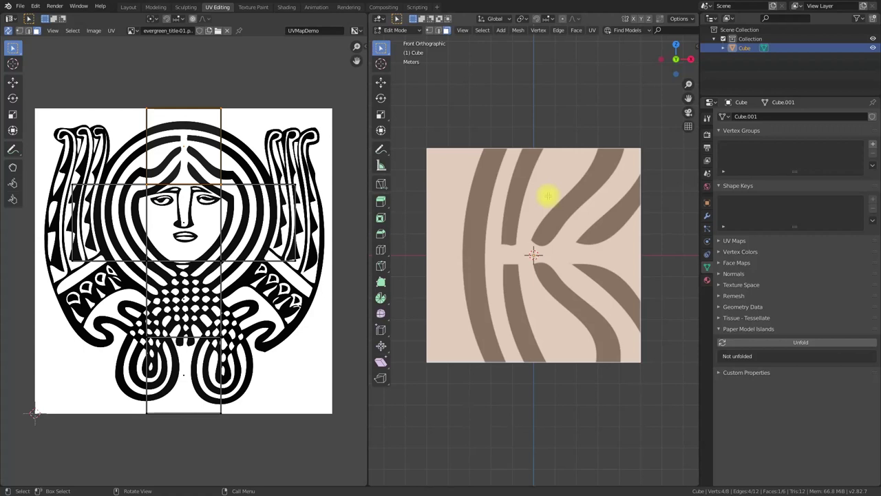
pyautogui.click(591, 29)
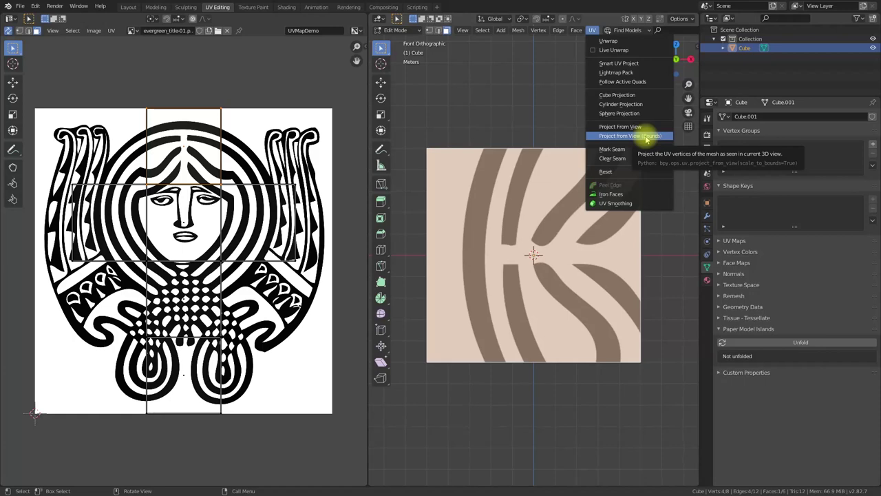
pyautogui.click(646, 135)
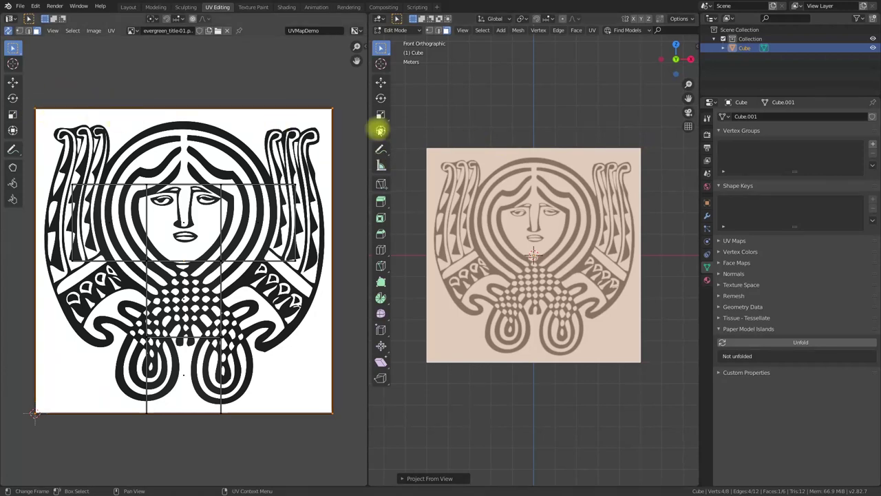
# Inspect how the front face's corner vertices match the image corners, and view the cube's front and right faces
pyautogui.click(413, 263)
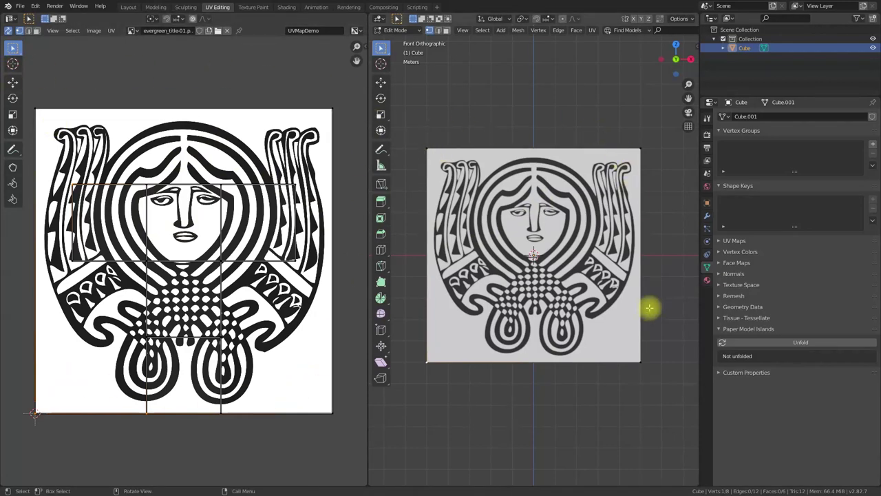
pyautogui.moveTo(635, 370); pyautogui.dragTo(604, 284, button='middle')
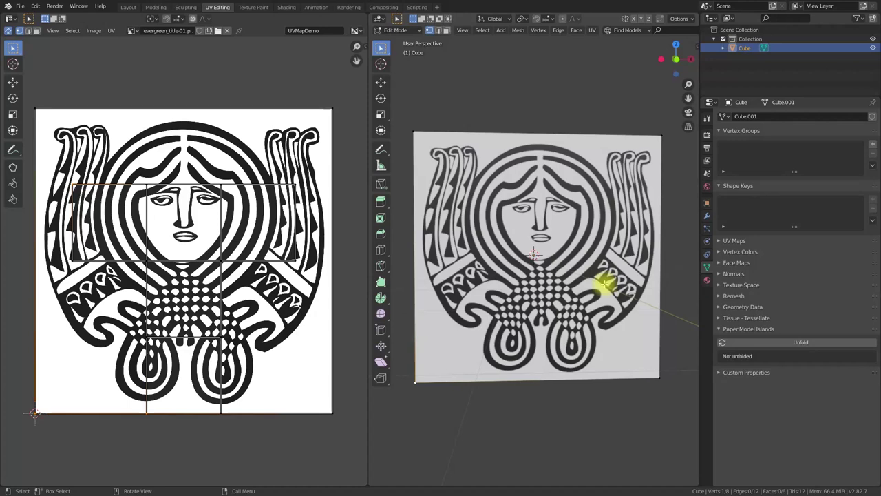
pyautogui.moveTo(604, 285); pyautogui.dragTo(537, 213, button='middle')
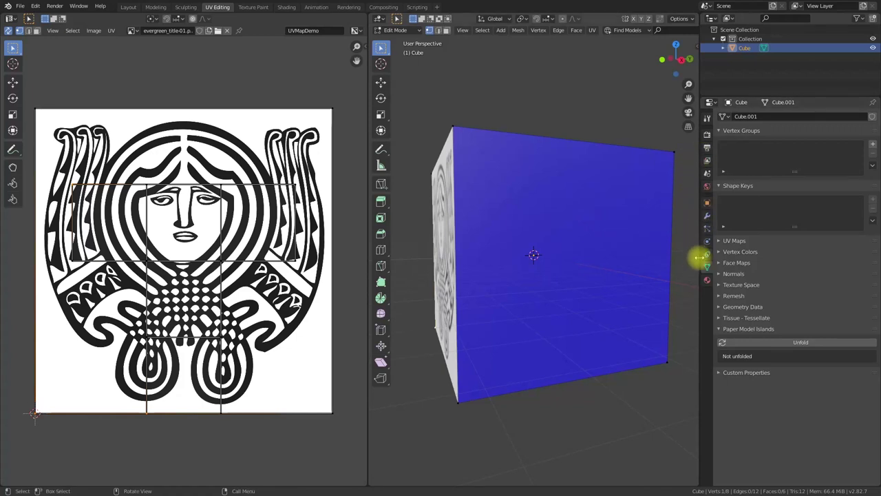
# Use the image 23396-Triskalion-01-01.png as the base color texture of Material.RT
pyautogui.click(706, 279)
pyautogui.click(744, 137)
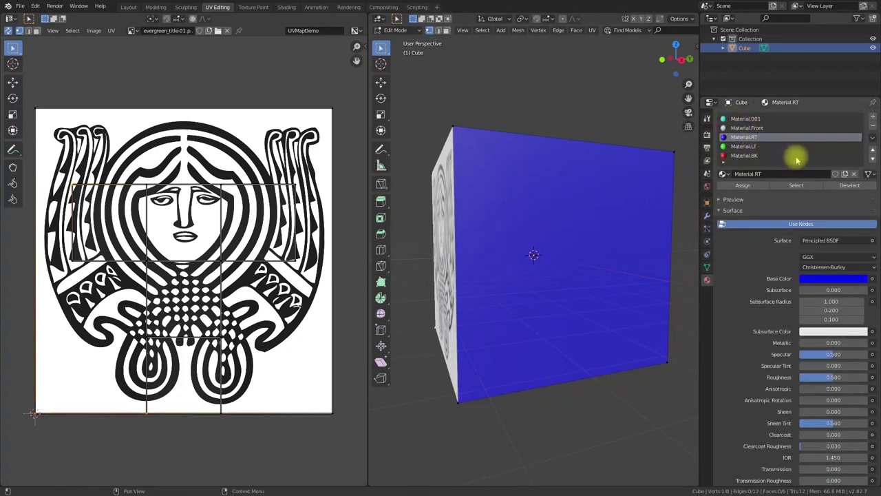
pyautogui.click(871, 279)
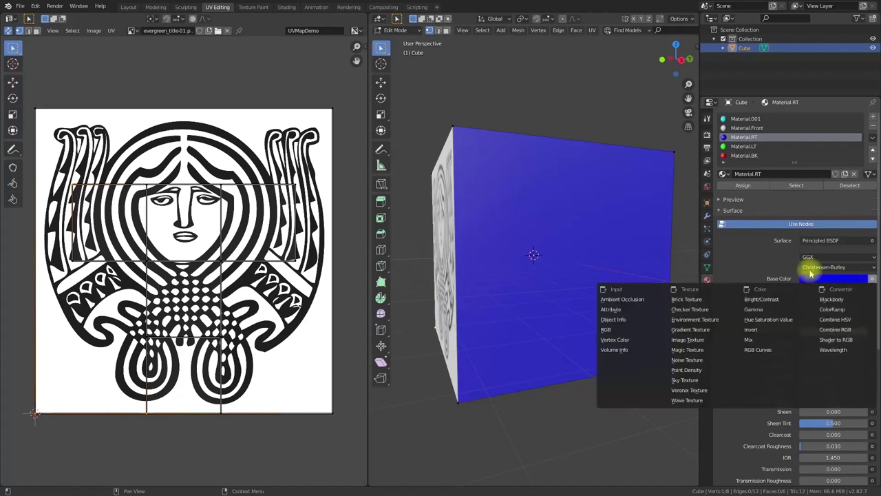
pyautogui.click(696, 340)
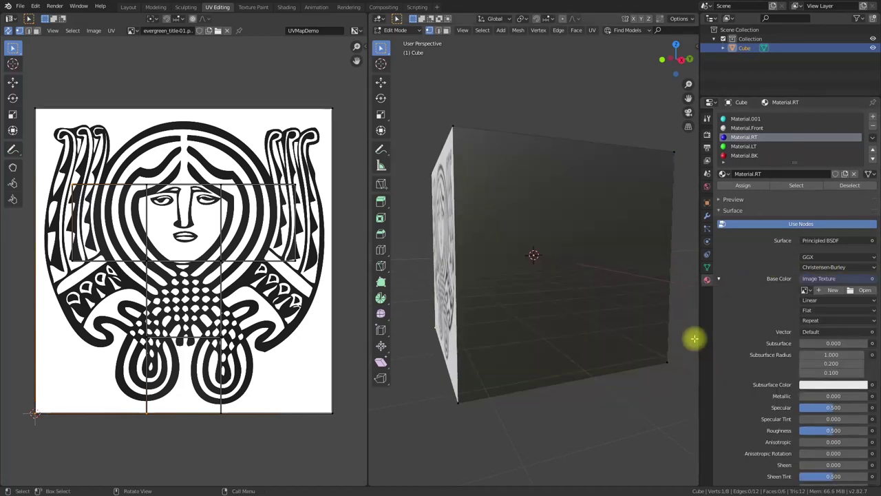
pyautogui.click(864, 290)
pyautogui.doubleClick(371, 159)
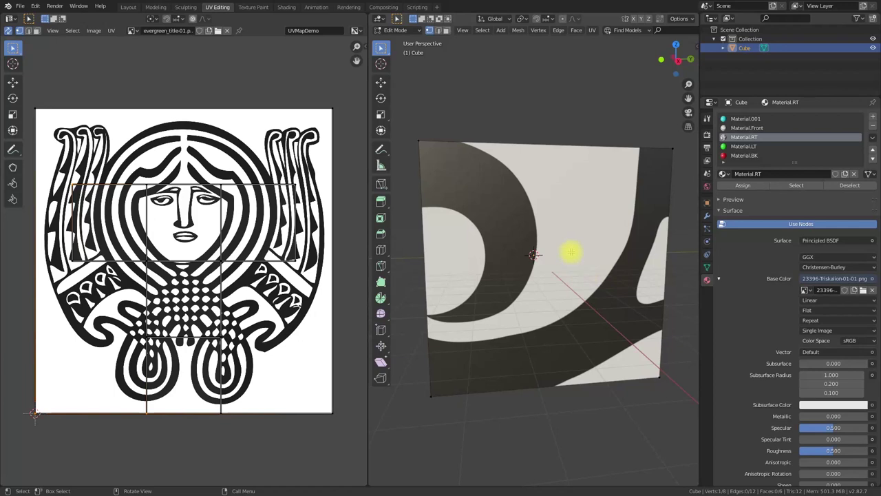
# Map the right face's UVs to the full Triskalion image with Project from View (Bounds) in right orthographic view
pyautogui.press('KP_3')
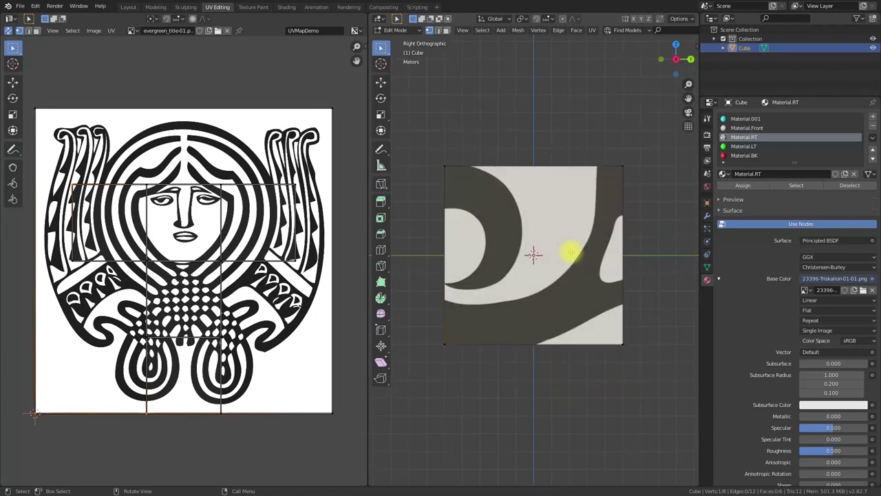
pyautogui.click(446, 30)
pyautogui.click(540, 217)
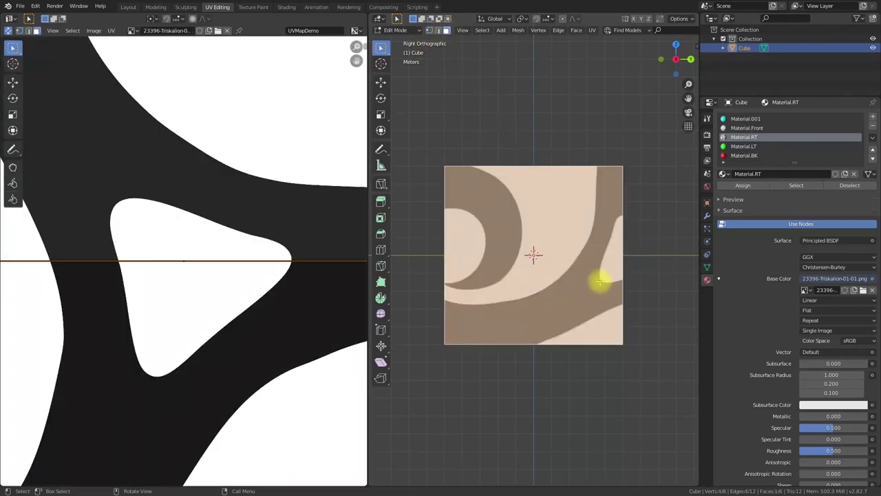
pyautogui.scroll(-10, 211, 244)
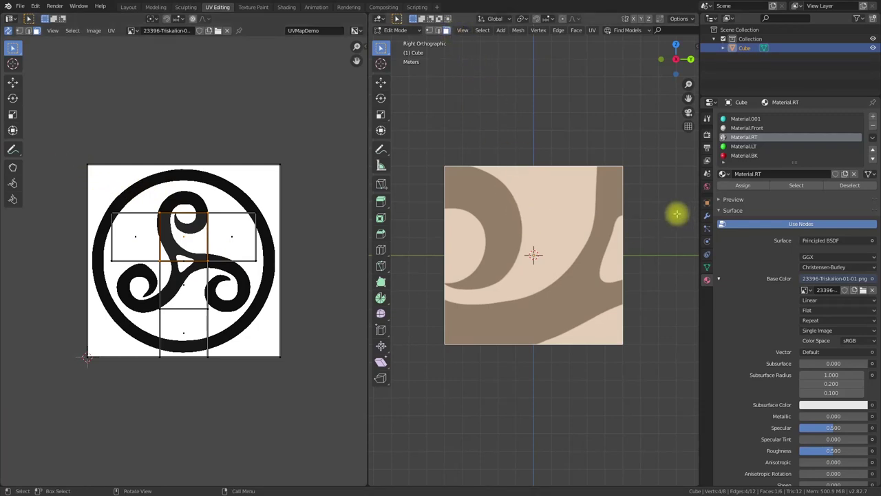
pyautogui.click(593, 30)
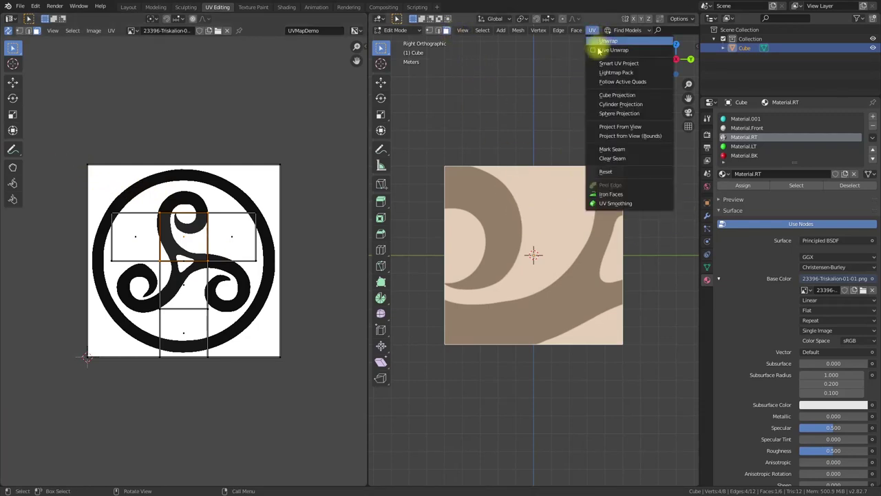
pyautogui.click(609, 137)
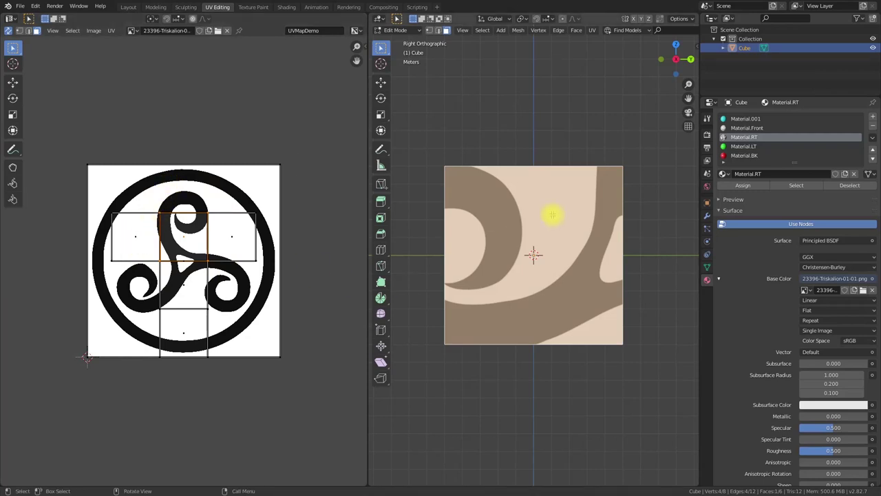
pyautogui.click(592, 30)
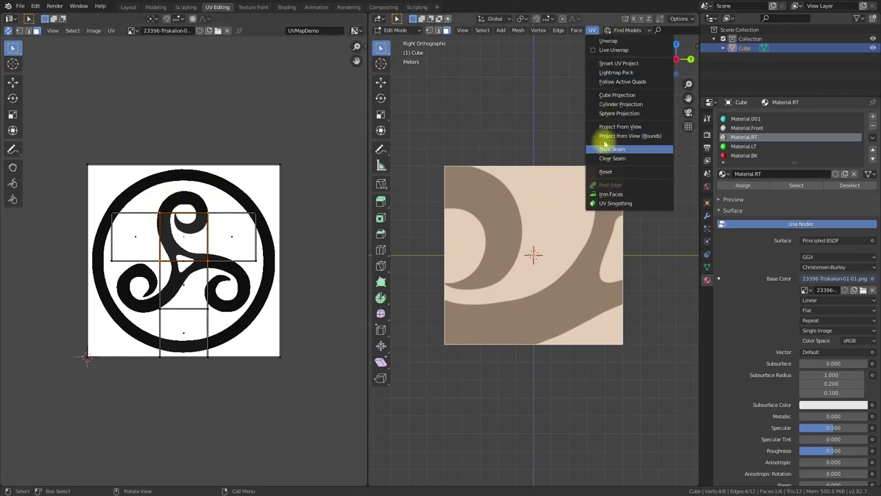
pyautogui.click(609, 137)
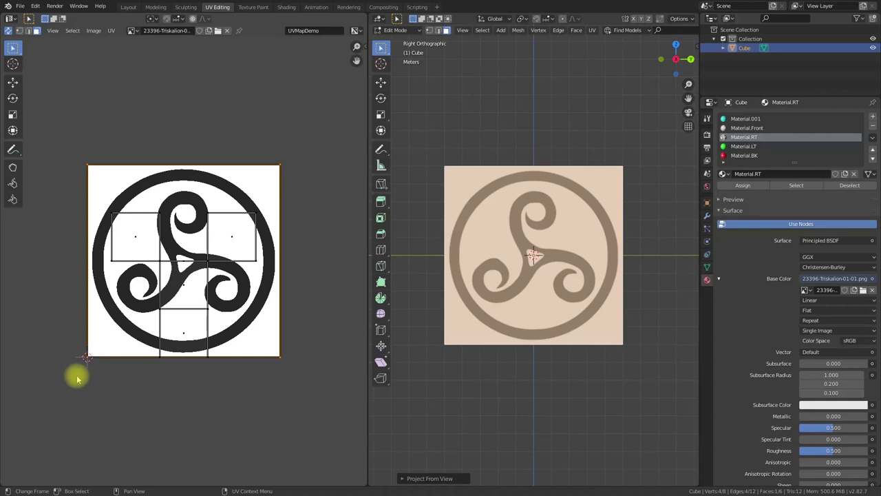
# Select the cube's left face in left orthographic view and use Yin_yang-01.png as the base color texture of Material.LT
pyautogui.click(405, 211)
pyautogui.moveTo(405, 210); pyautogui.dragTo(541, 232, button='middle')
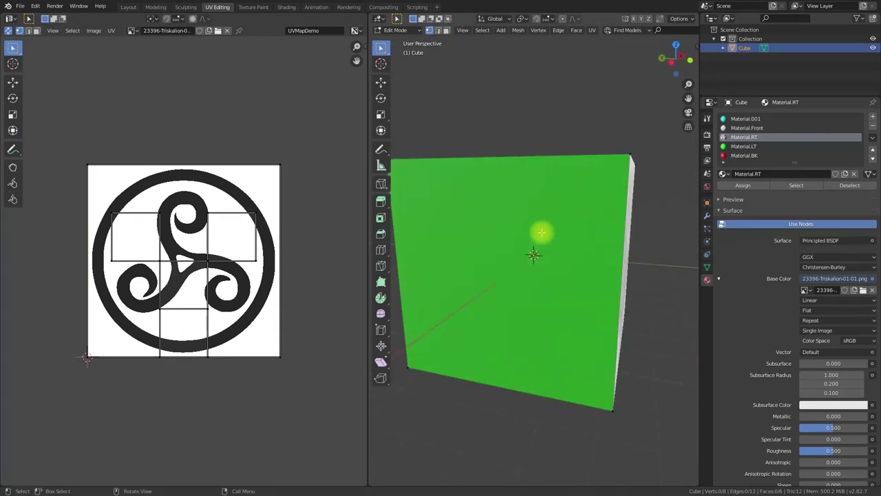
pyautogui.click(512, 212)
pyautogui.press('ctrl+KP_3')
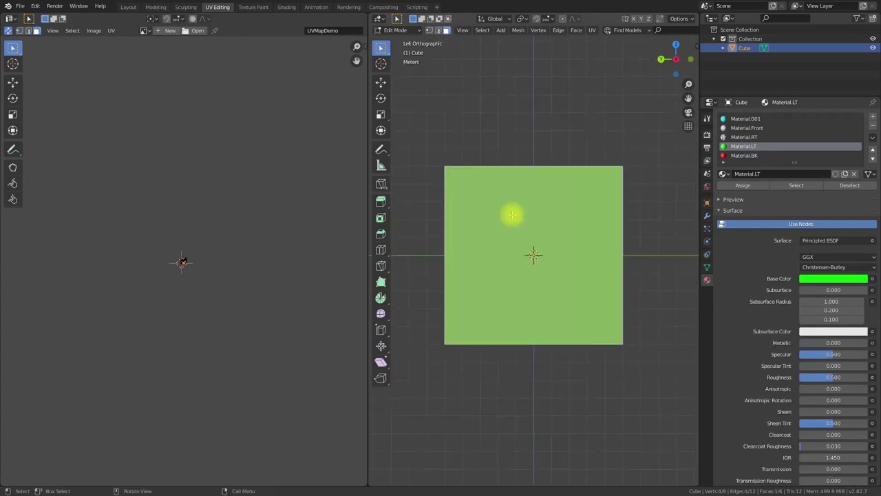
pyautogui.click(872, 279)
pyautogui.click(689, 340)
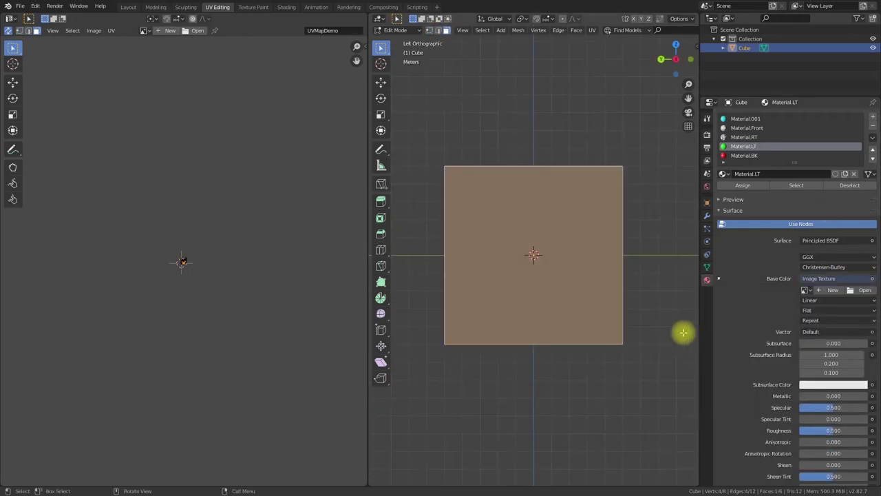
pyautogui.click(864, 290)
pyautogui.click(236, 221)
pyautogui.click(357, 187)
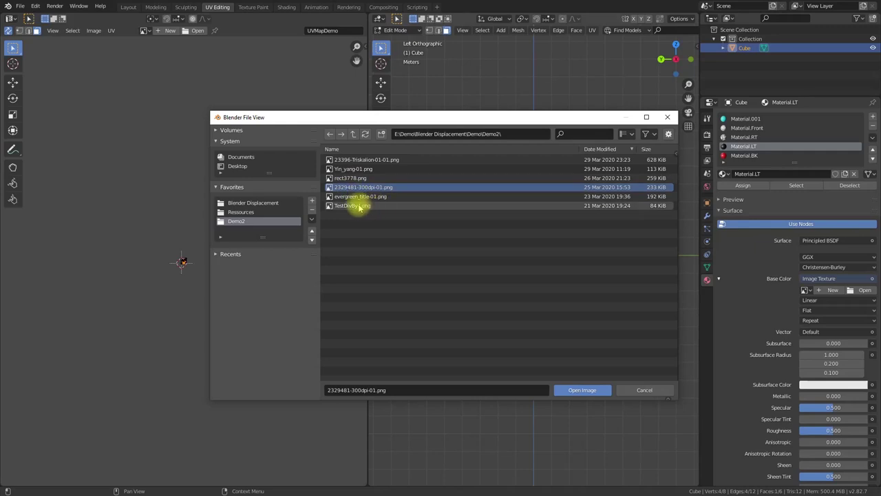
pyautogui.click(348, 169)
pyautogui.press('Return')
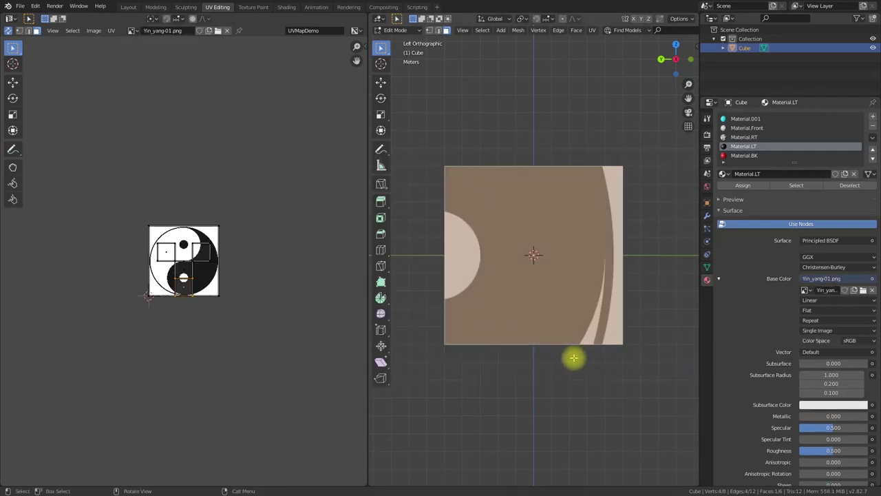
# Map the left face's UVs with Project from View (Bounds) and set its image texture's vector to the UV map UVMapDemo
pyautogui.click(590, 29)
pyautogui.click(610, 134)
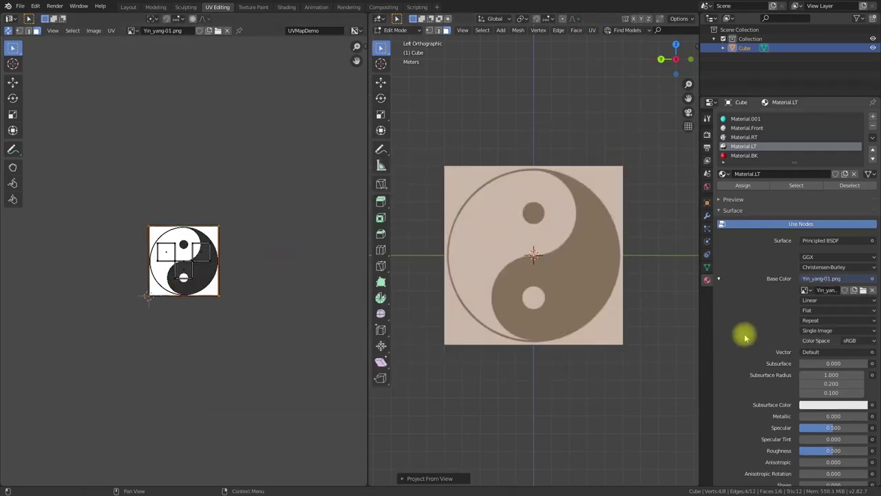
pyautogui.click(812, 352)
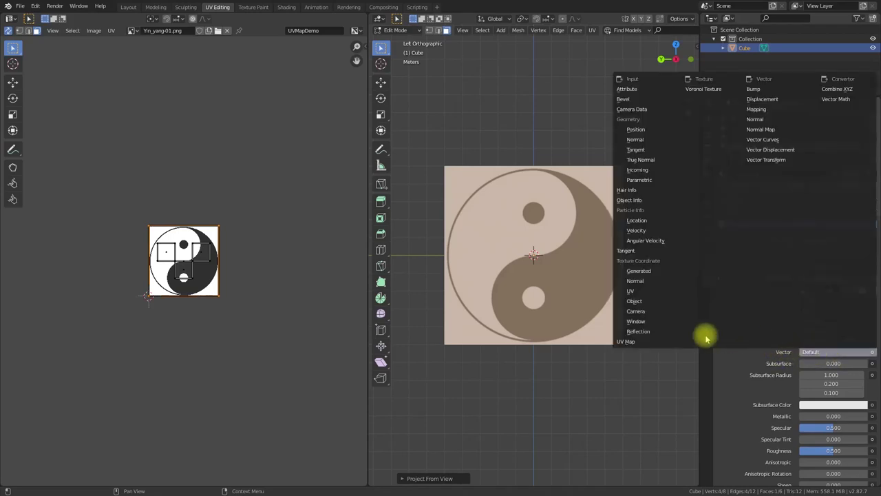
pyautogui.click(649, 340)
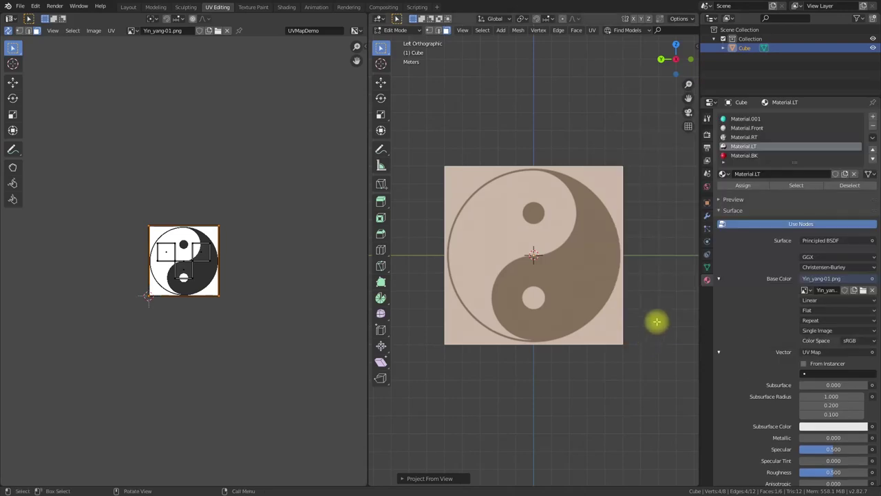
pyautogui.click(824, 372)
pyautogui.click(806, 386)
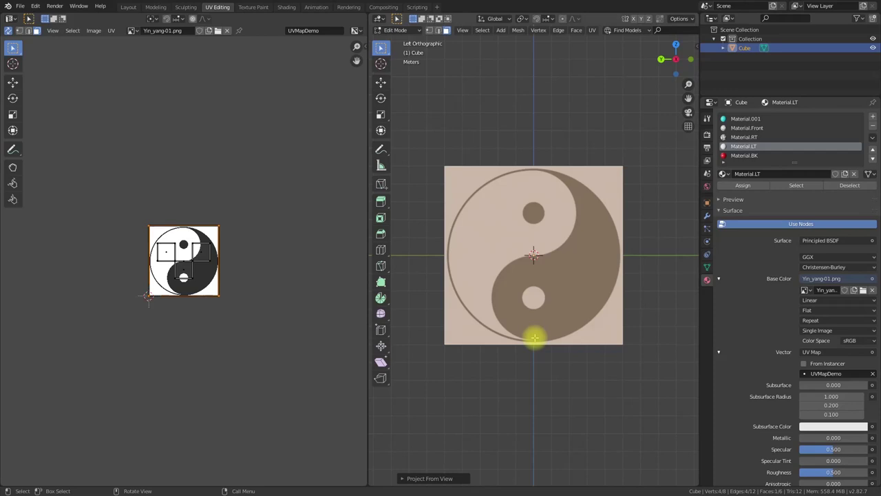
pyautogui.moveTo(535, 338); pyautogui.dragTo(507, 224, button='middle')
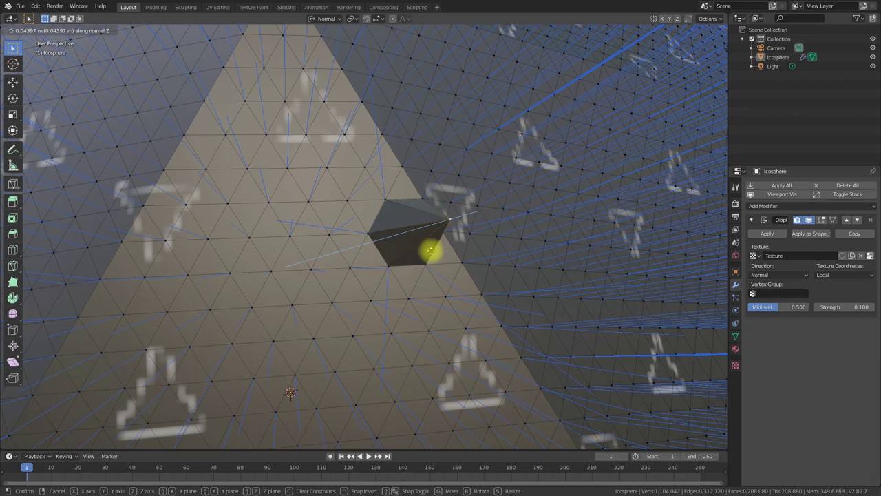
pyautogui.press('Escape')
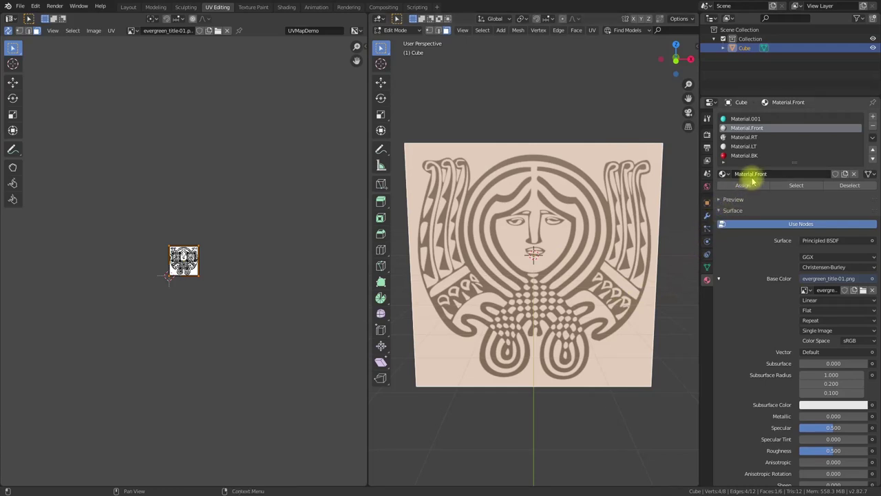
# Add a Displace modifier to the cube and give it a new texture named TextureFT
pyautogui.click(707, 215)
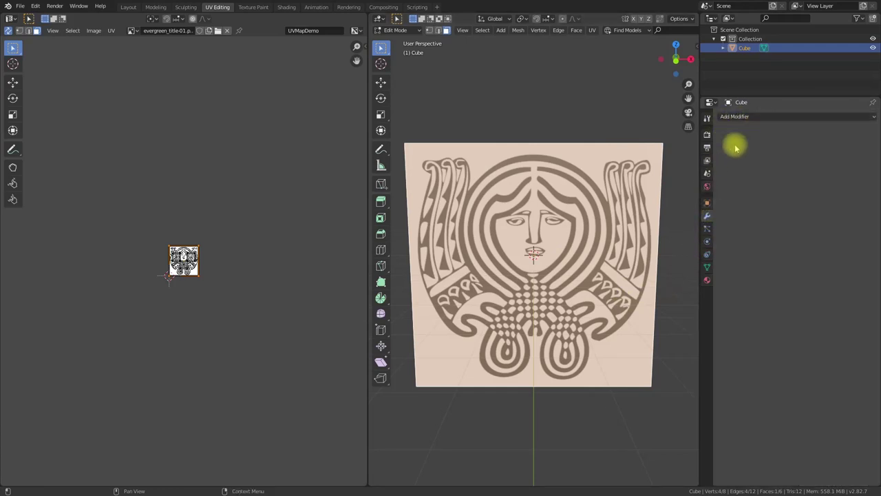
pyautogui.click(768, 119)
pyautogui.click(766, 167)
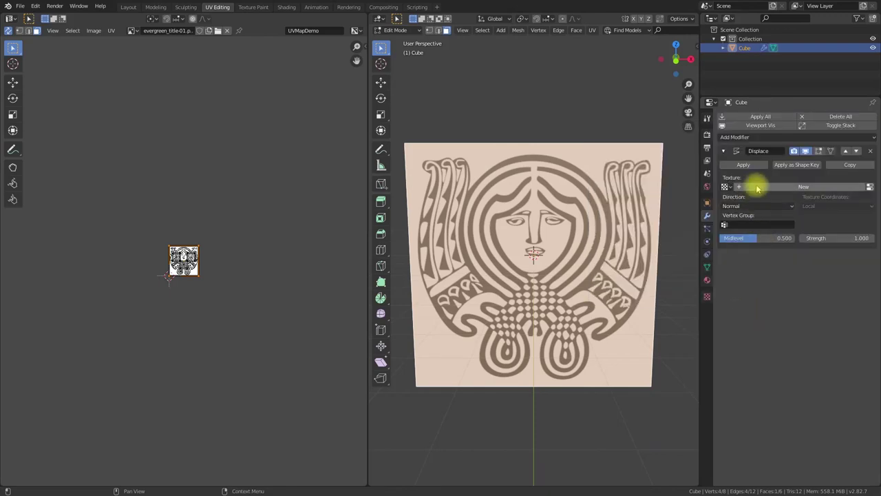
pyautogui.click(726, 186)
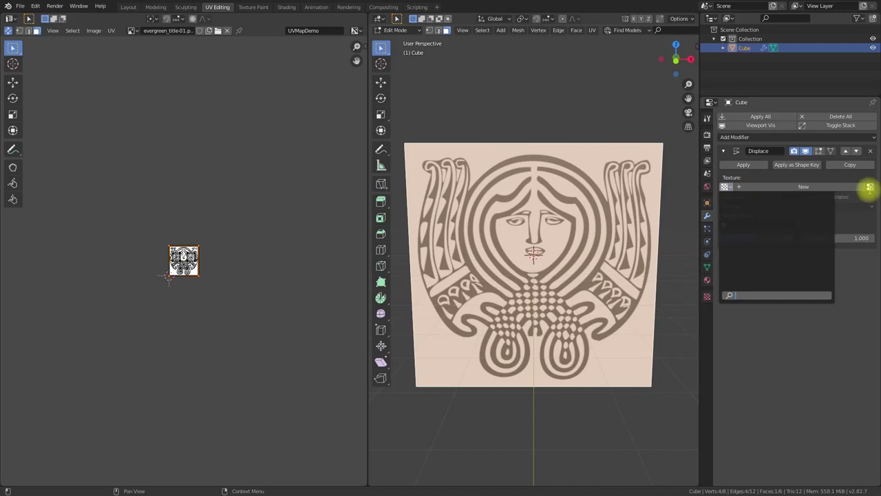
pyautogui.click(840, 187)
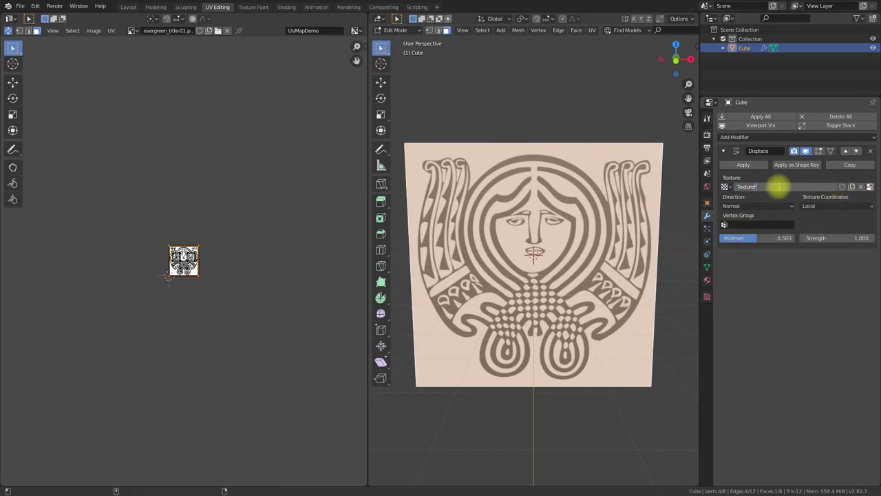
pyautogui.press('Return')
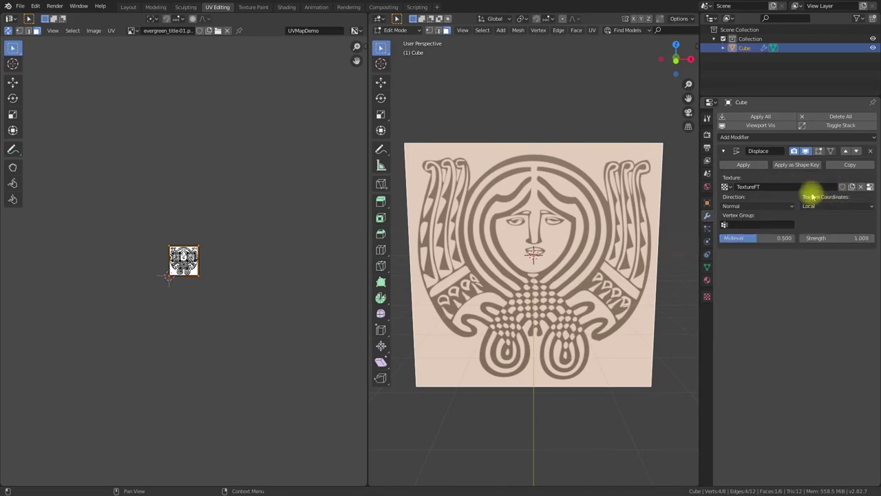
# Use the already loaded image evergreen_title-01.png as the source of TextureFT
pyautogui.click(870, 188)
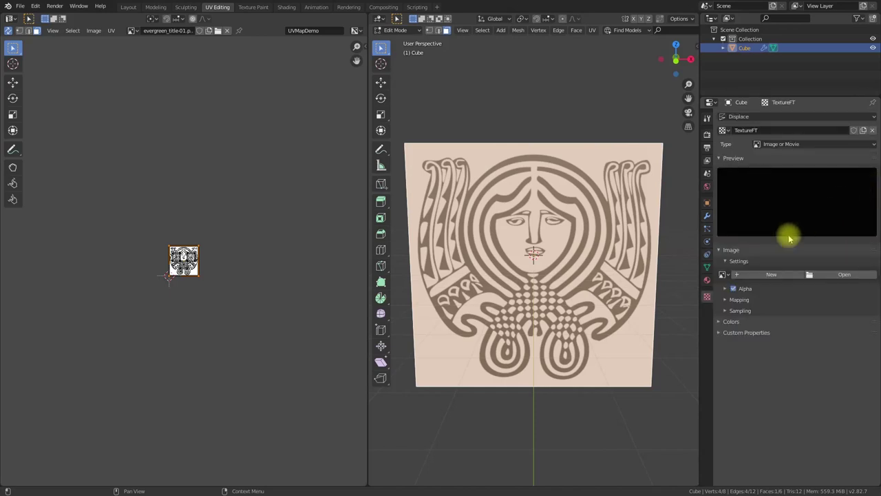
pyautogui.click(724, 274)
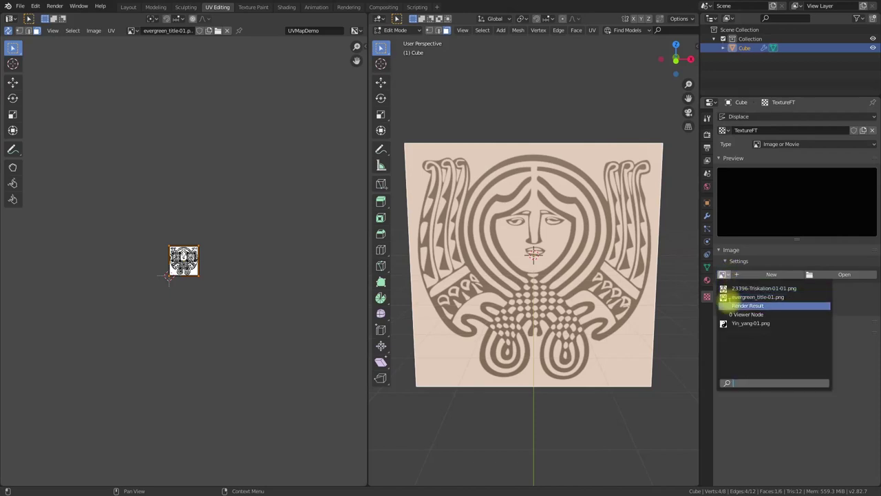
pyautogui.click(731, 297)
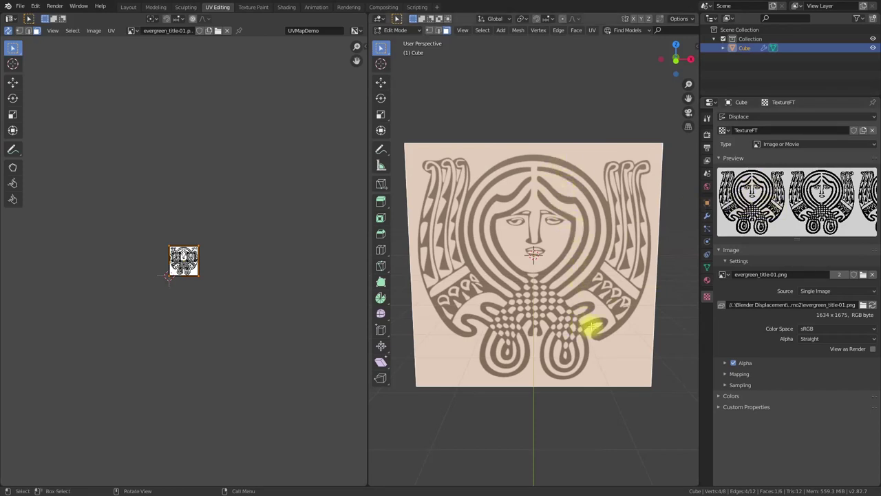
# Set the Displace modifier's texture coordinates to UV with the UV map UVMapDemo
pyautogui.click(707, 215)
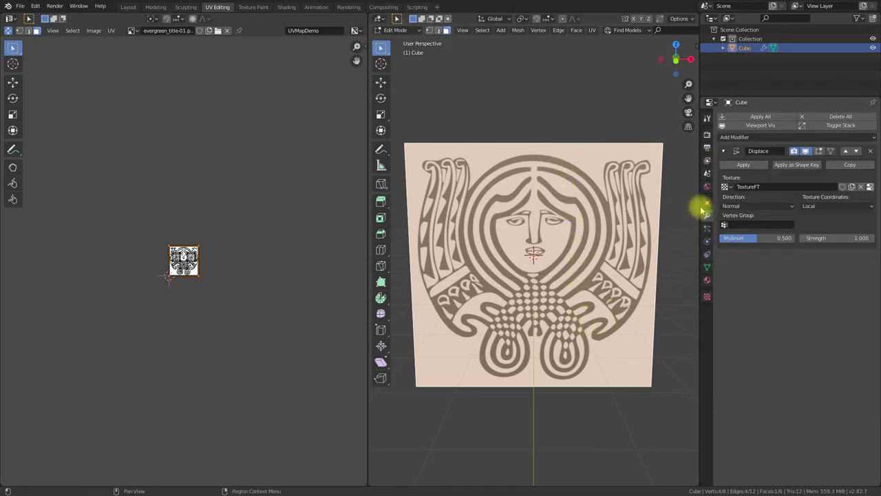
pyautogui.click(820, 205)
pyautogui.click(814, 246)
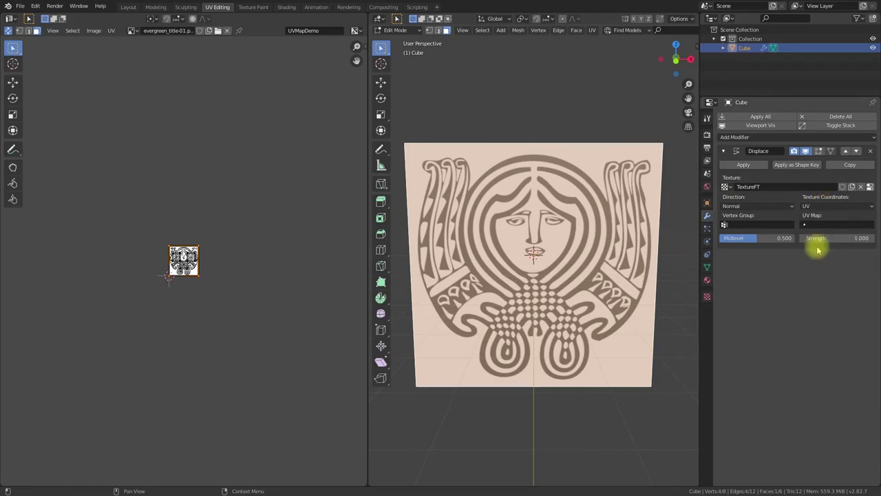
pyautogui.click(817, 223)
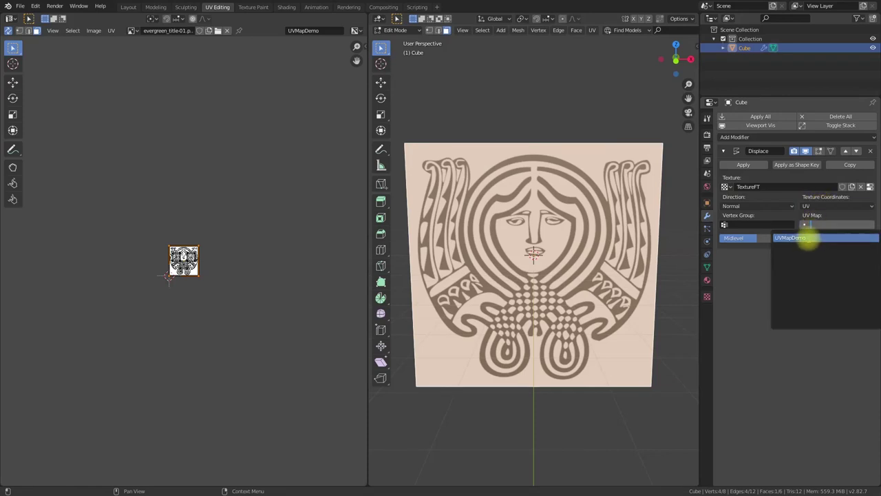
pyautogui.click(809, 238)
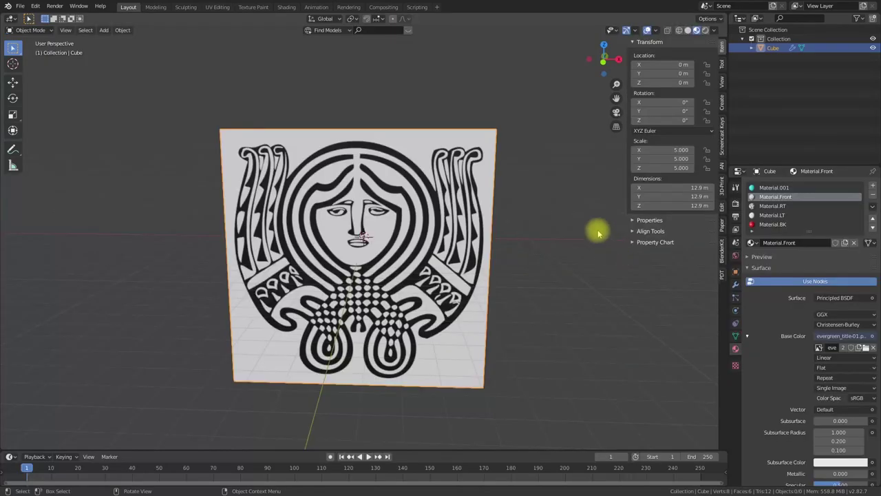
# Add a vertex group named GroupFT to the cube
pyautogui.moveTo(584, 210)
pyautogui.mouseDown(button='middle')
pyautogui.moveTo(472, 239)
pyautogui.moveTo(392, 314)
pyautogui.moveTo(405, 315)
pyautogui.moveTo(464, 242)
pyautogui.moveTo(549, 218)
pyautogui.moveTo(617, 223)
pyautogui.moveTo(645, 238)
pyautogui.moveTo(401, 246)
pyautogui.moveTo(565, 234)
pyautogui.moveTo(589, 217)
pyautogui.moveTo(580, 211)
pyautogui.mouseUp(button='middle')
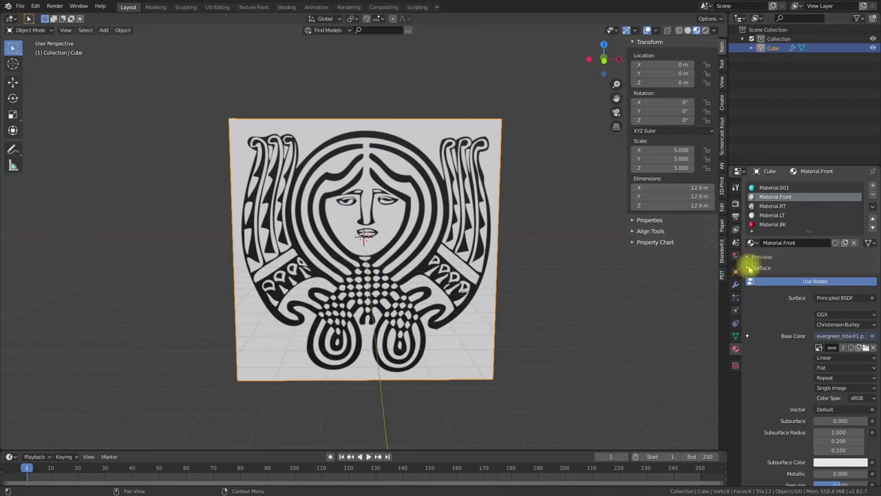
pyautogui.click(736, 284)
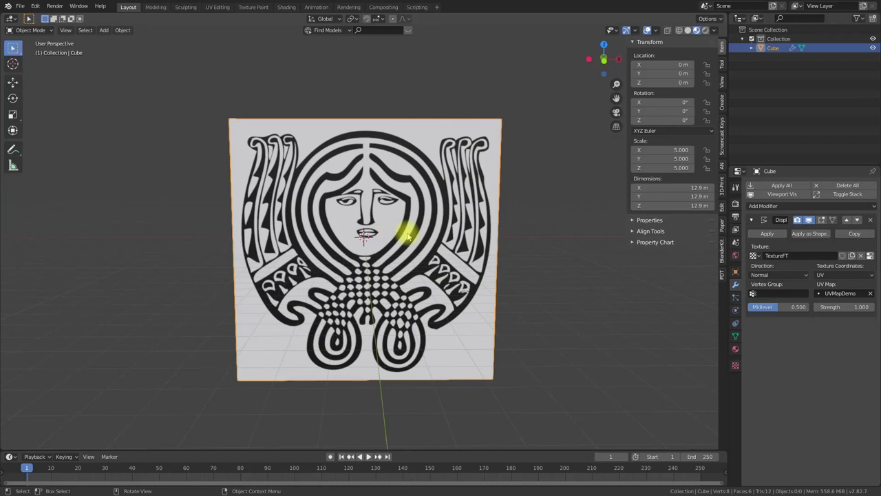
pyautogui.click(735, 336)
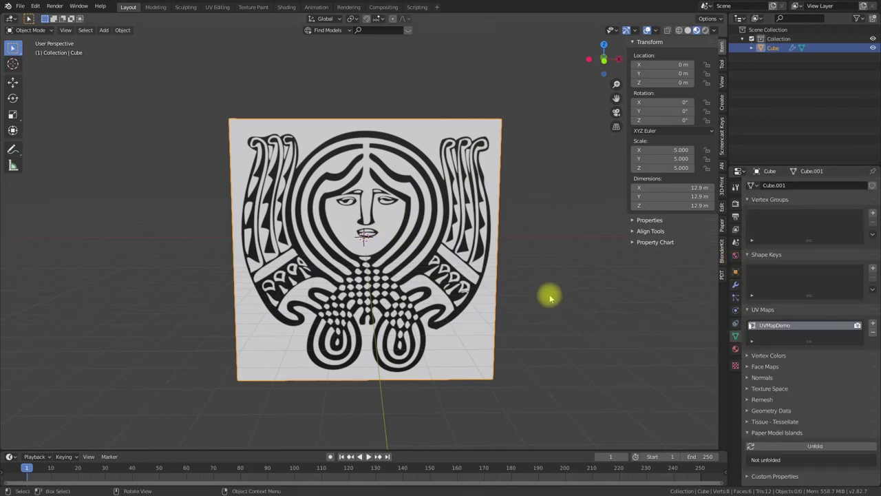
pyautogui.click(872, 213)
pyautogui.doubleClick(778, 216)
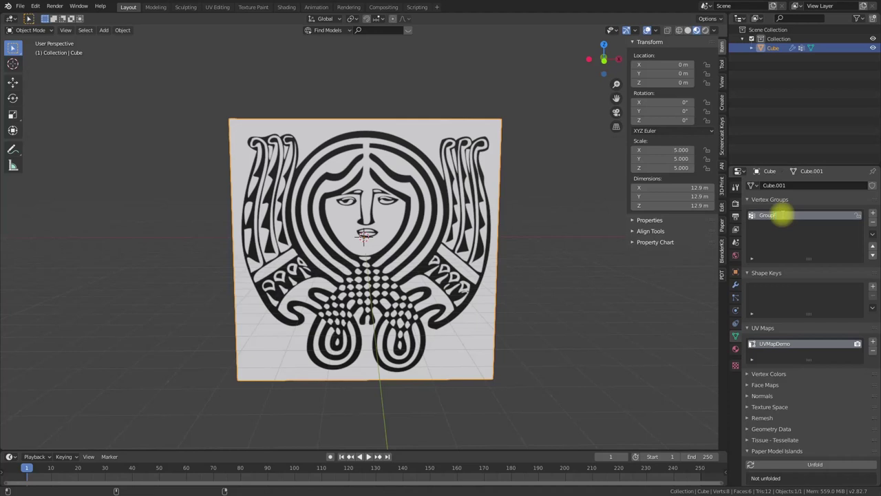
pyautogui.press('Return')
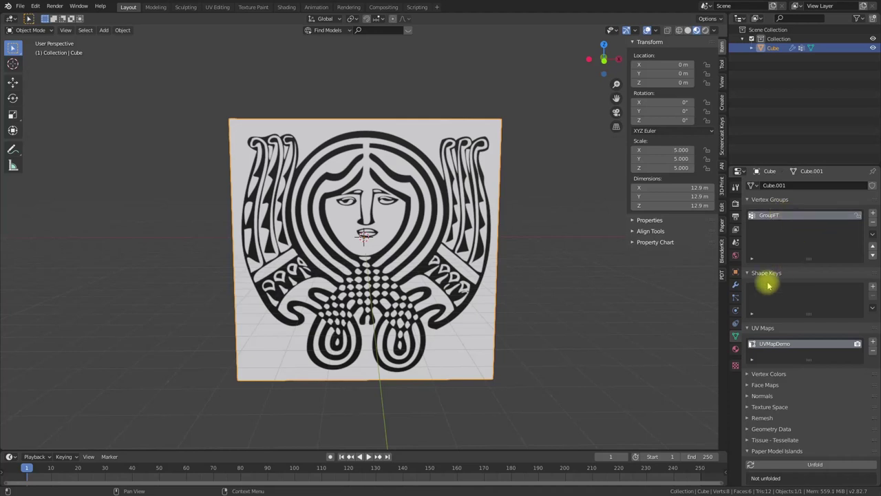
# Assign the cube's front face to the vertex group GroupFT and check the assignment by deselecting and reselecting the group
pyautogui.press('Tab')
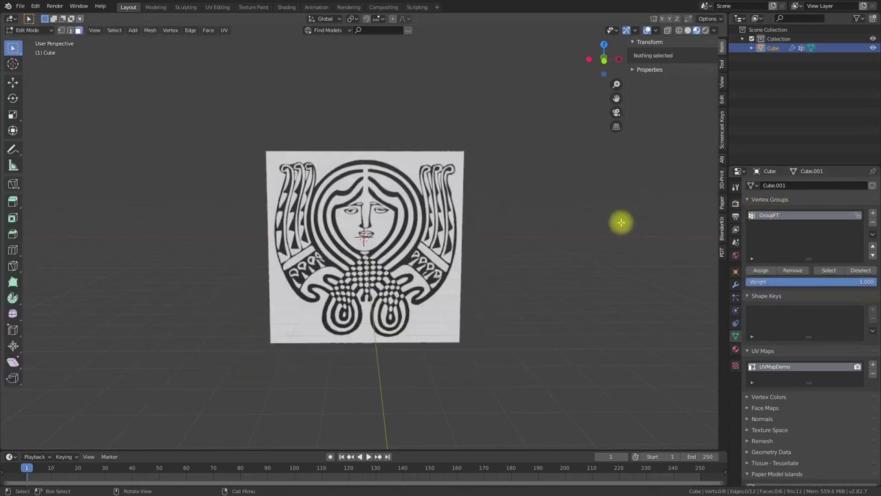
pyautogui.click(409, 245)
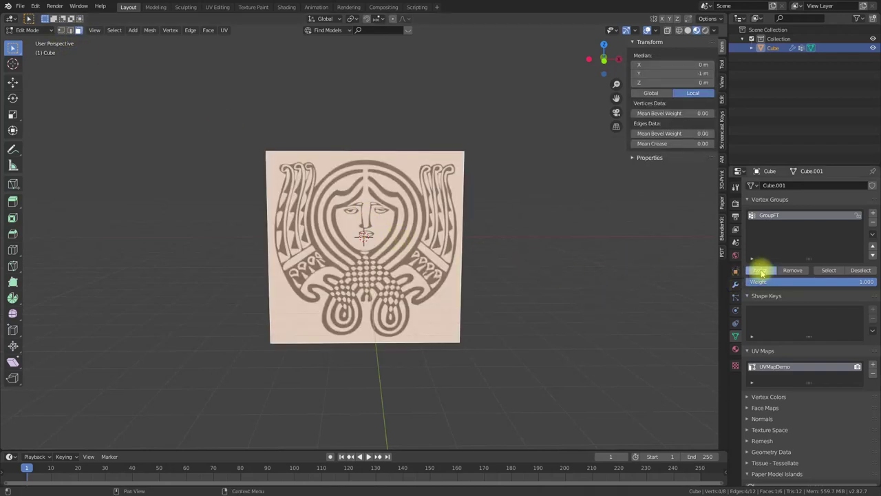
pyautogui.doubleClick(780, 218)
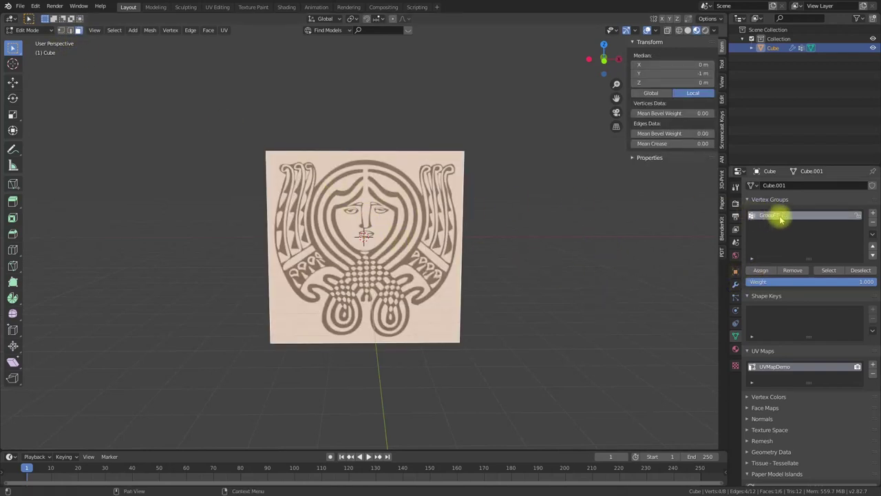
pyautogui.press('Return')
pyautogui.click(861, 270)
pyautogui.click(829, 270)
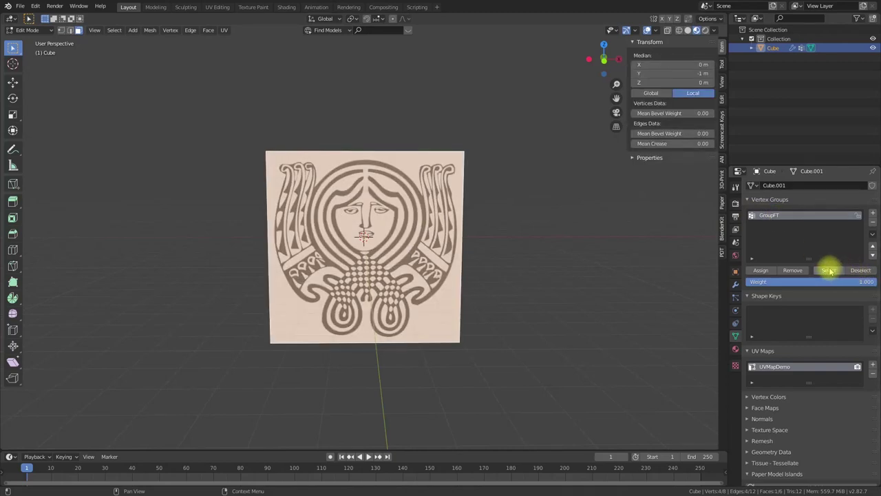
# Limit the Displace modifier to the vertex group GroupFT
pyautogui.moveTo(605, 192); pyautogui.dragTo(592, 187, button='middle')
pyautogui.click(735, 284)
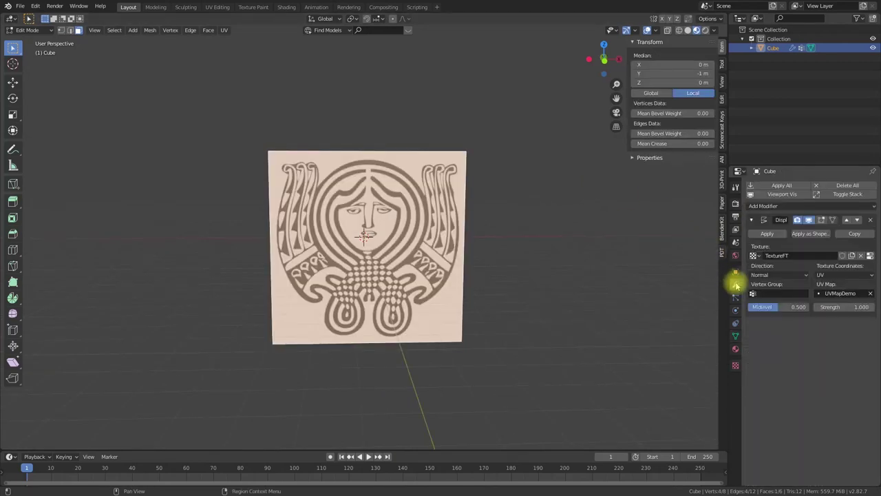
pyautogui.click(780, 294)
pyautogui.click(759, 307)
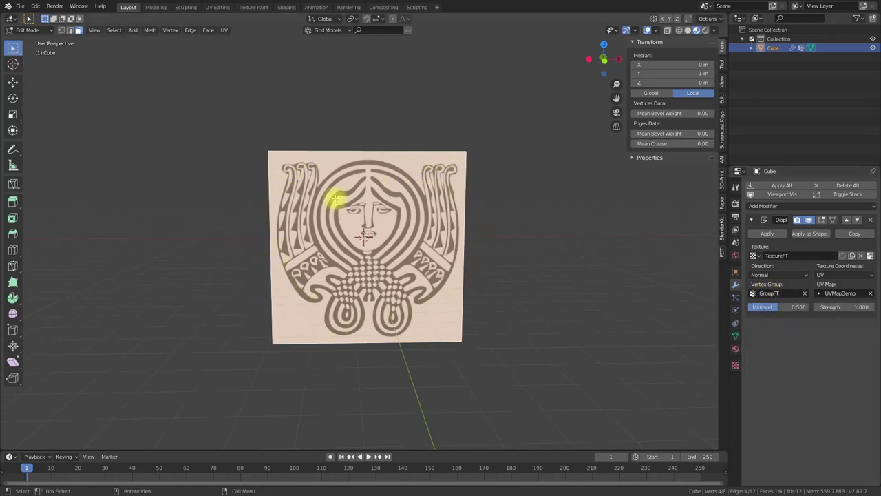
# Select the entire cube mesh and subdivide it with 100 cuts
pyautogui.moveTo(603, 268); pyautogui.dragTo(526, 265, button='middle')
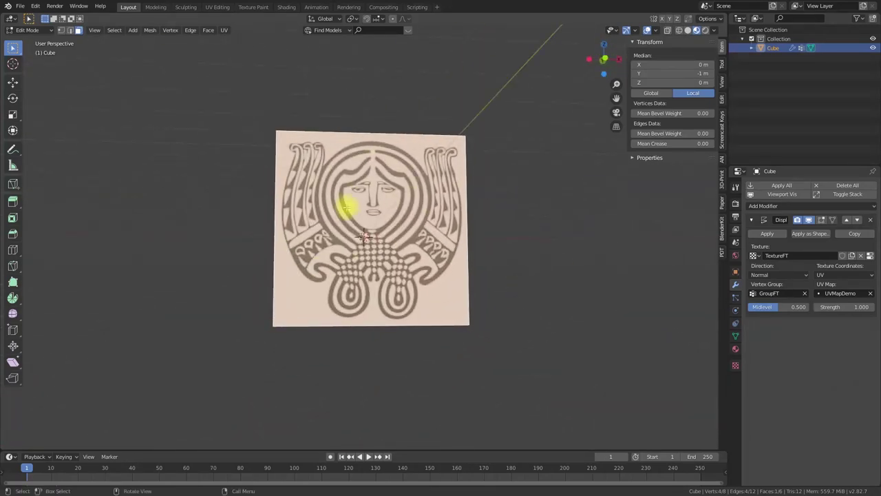
pyautogui.moveTo(634, 230); pyautogui.dragTo(328, 219, button='middle')
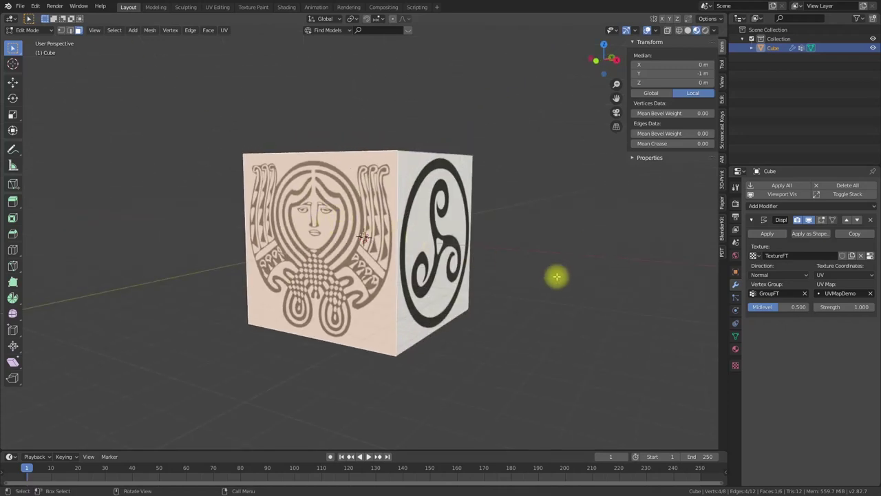
pyautogui.moveTo(535, 282); pyautogui.dragTo(524, 312, button='middle')
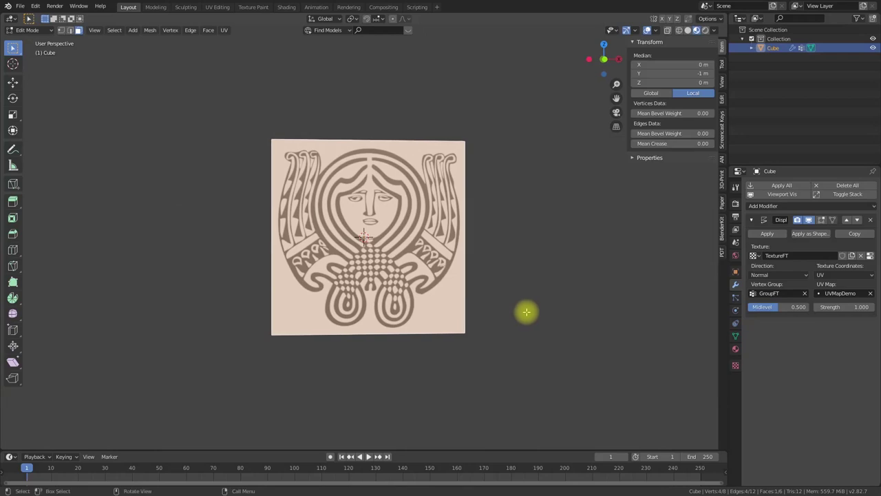
pyautogui.moveTo(526, 312); pyautogui.dragTo(559, 287, button='middle')
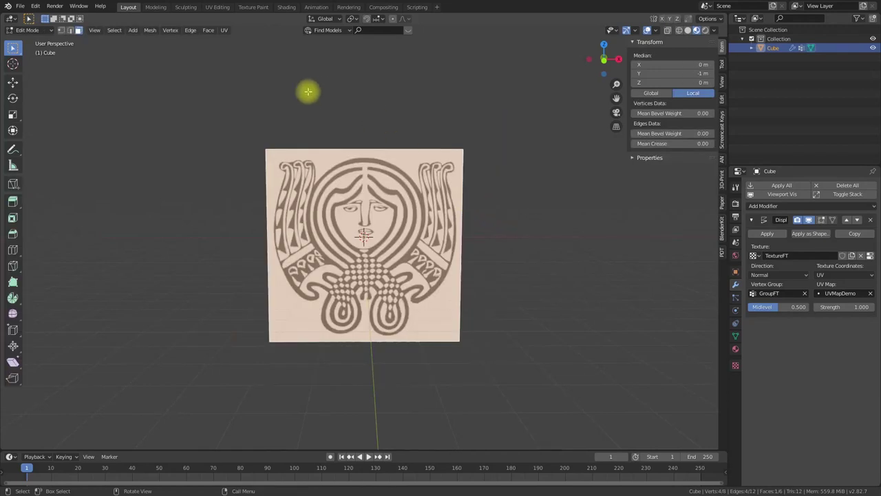
pyautogui.moveTo(571, 224); pyautogui.dragTo(373, 182, button='middle')
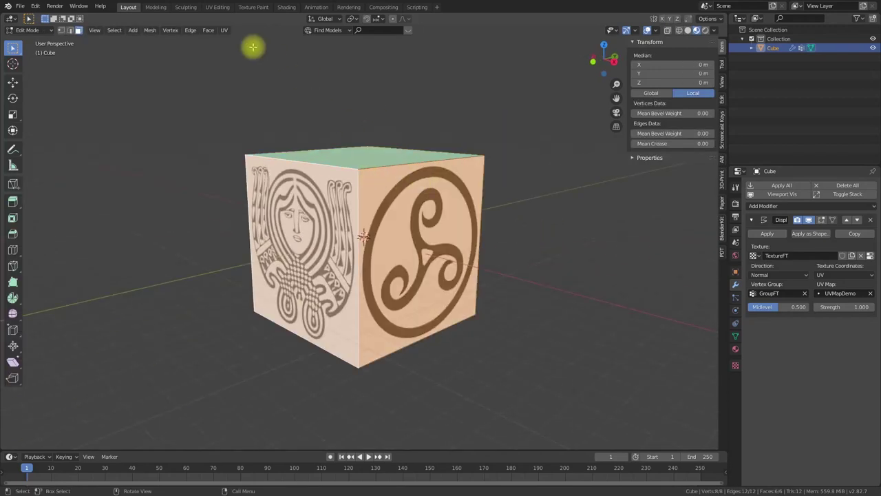
pyautogui.click(190, 29)
pyautogui.click(206, 81)
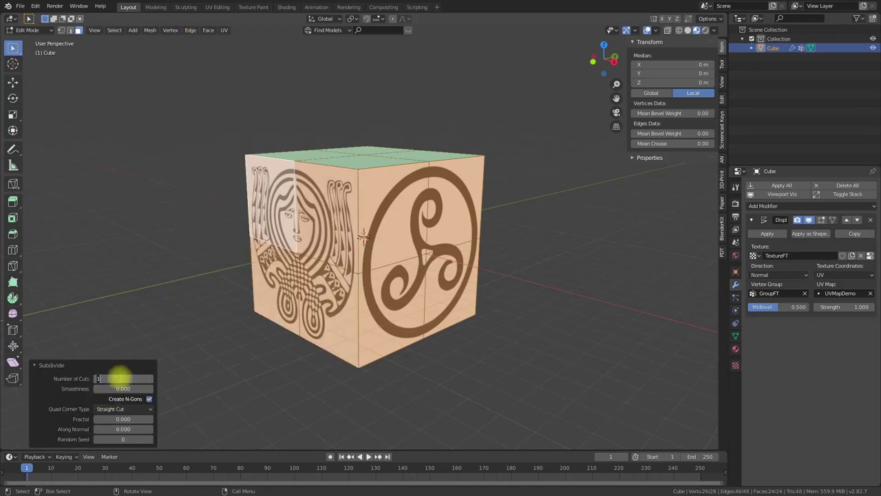
pyautogui.click(138, 378)
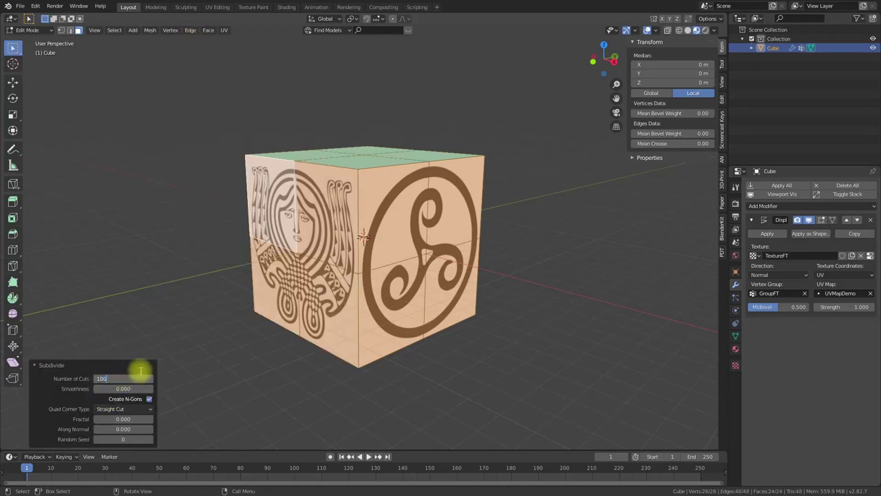
pyautogui.write('100')
pyautogui.press('Return')
# Try lower strength values on the Displace modifier in object mode, ending with 0.1
pyautogui.moveTo(141, 373); pyautogui.dragTo(191, 322, button='middle')
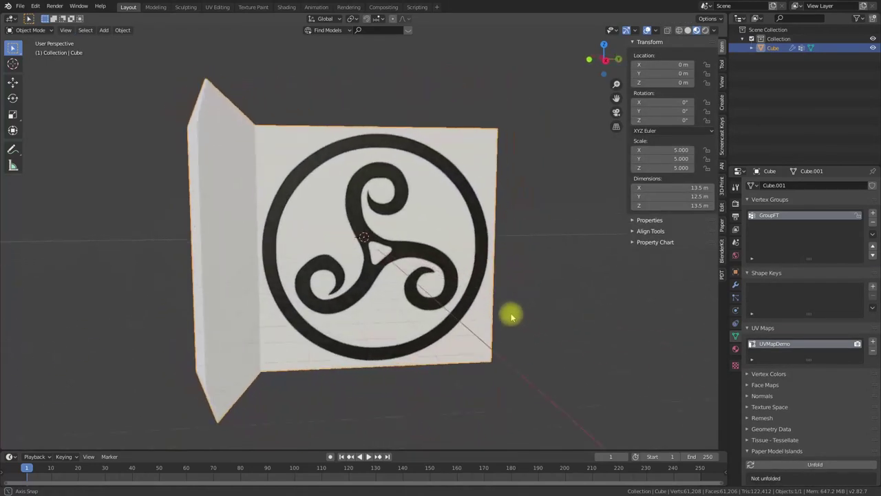
pyautogui.moveTo(511, 317); pyautogui.dragTo(475, 258, button='middle')
pyautogui.click(735, 284)
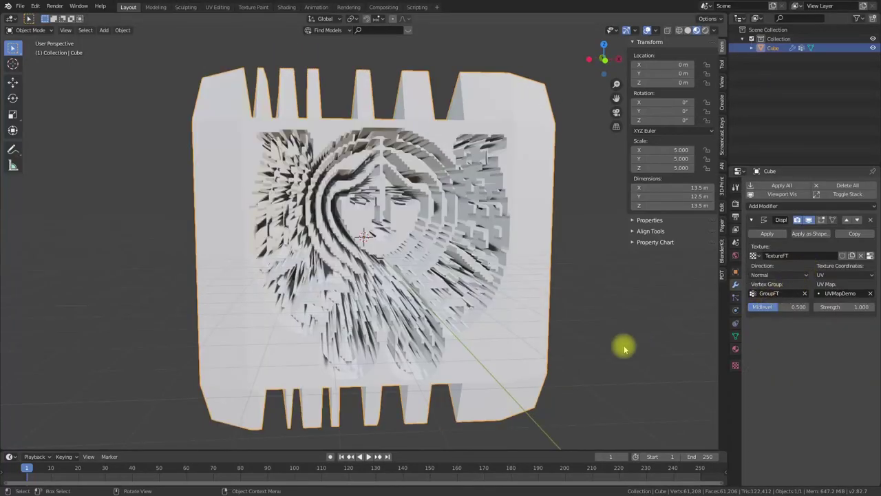
pyautogui.click(847, 307)
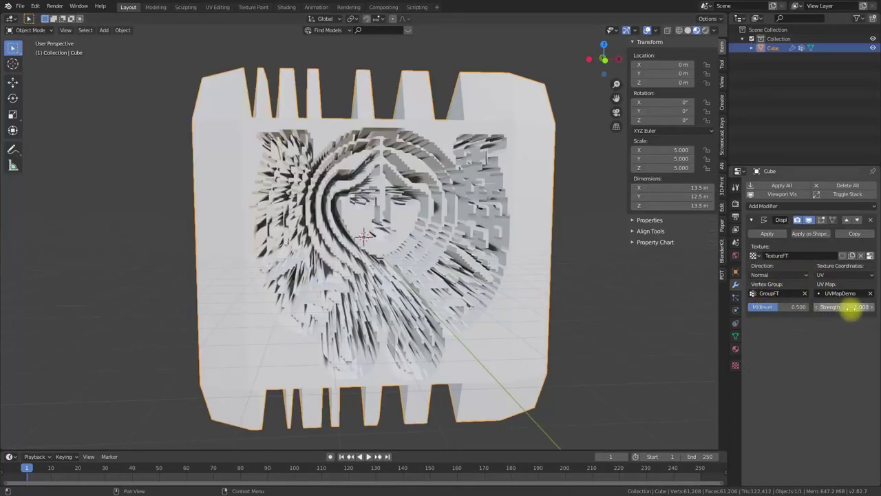
pyautogui.write('0')
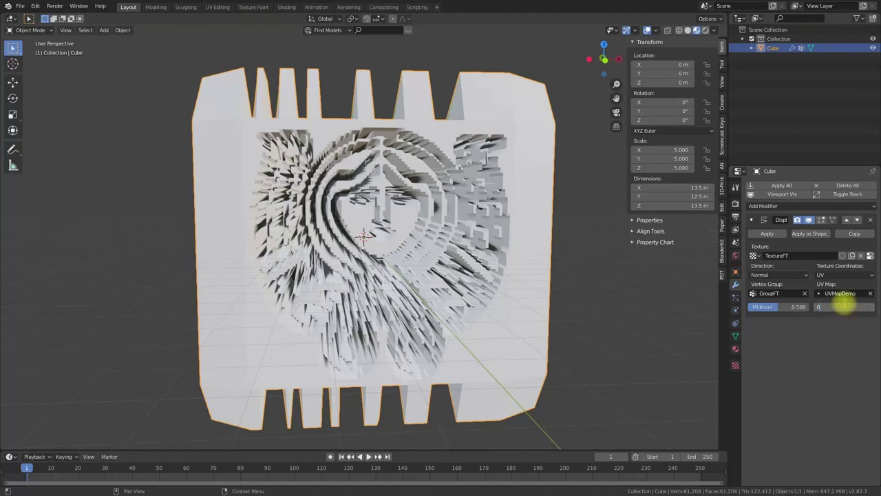
pyautogui.press('Return')
pyautogui.doubleClick(844, 306)
pyautogui.write('0.8')
pyautogui.press('Return')
pyautogui.doubleClick(847, 306)
pyautogui.write('0.1')
pyautogui.press('Return')
# Set the Displace modifier's midlevel to 1 and its strength to -0.1
pyautogui.doubleClick(796, 306)
pyautogui.write('1')
pyautogui.press('Return')
pyautogui.moveTo(620, 305); pyautogui.dragTo(599, 303, button='middle')
pyautogui.doubleClick(857, 307)
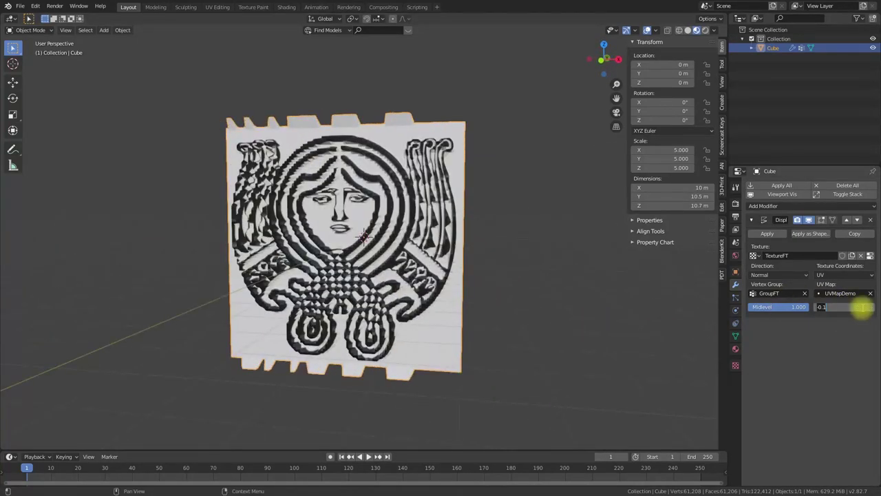
pyautogui.click(852, 308)
pyautogui.write('-0.1')
pyautogui.press('Return')
# Subdivide the whole cube mesh once more and return to object mode
pyautogui.moveTo(773, 321); pyautogui.dragTo(511, 306, button='middle')
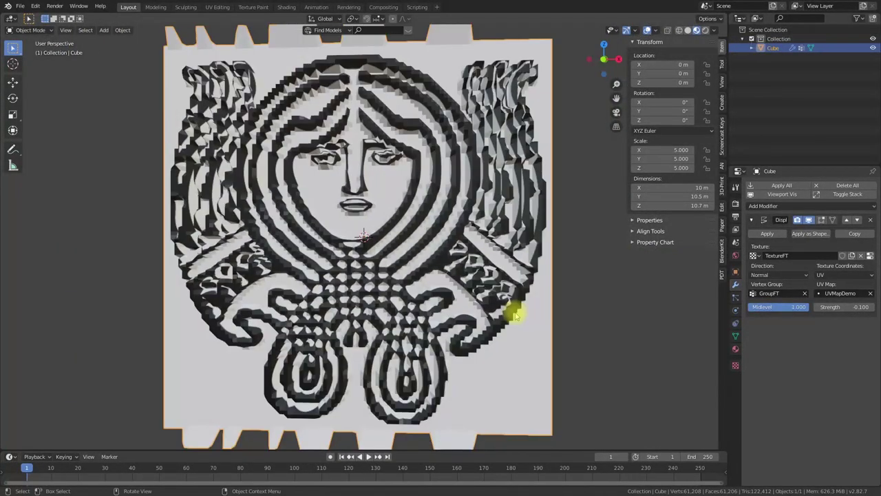
pyautogui.press('Tab')
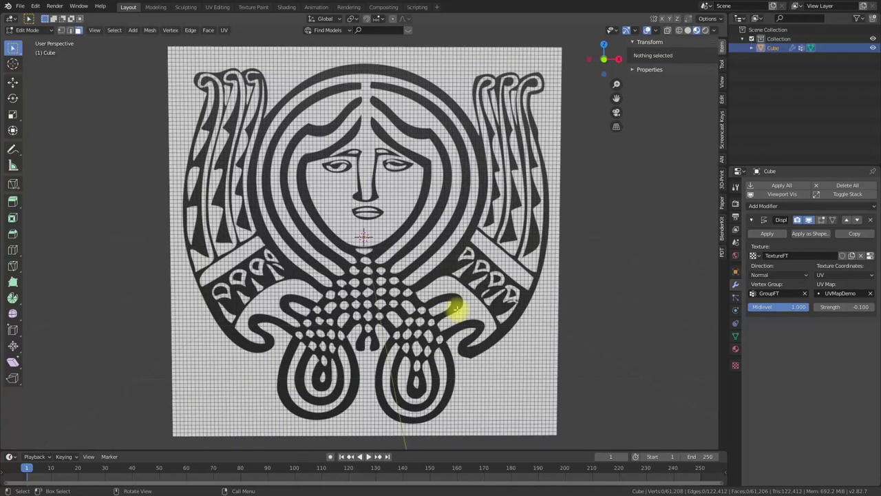
pyautogui.press('a')
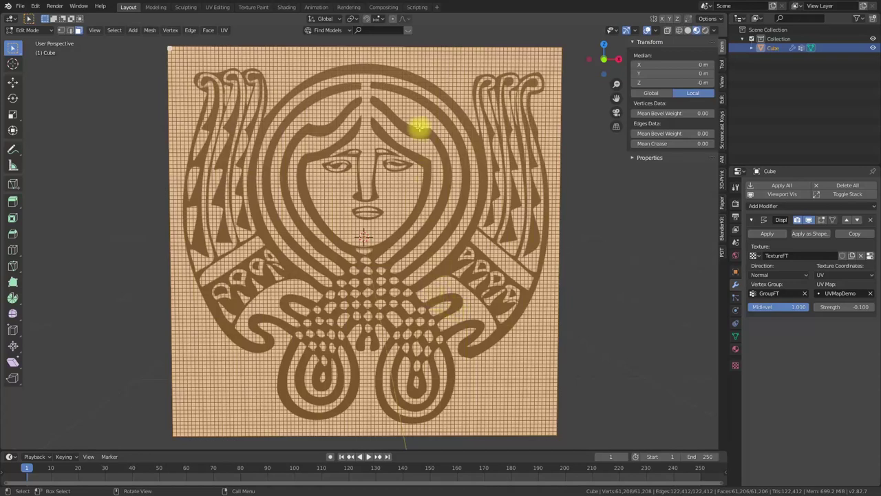
pyautogui.click(190, 30)
pyautogui.moveTo(196, 44)
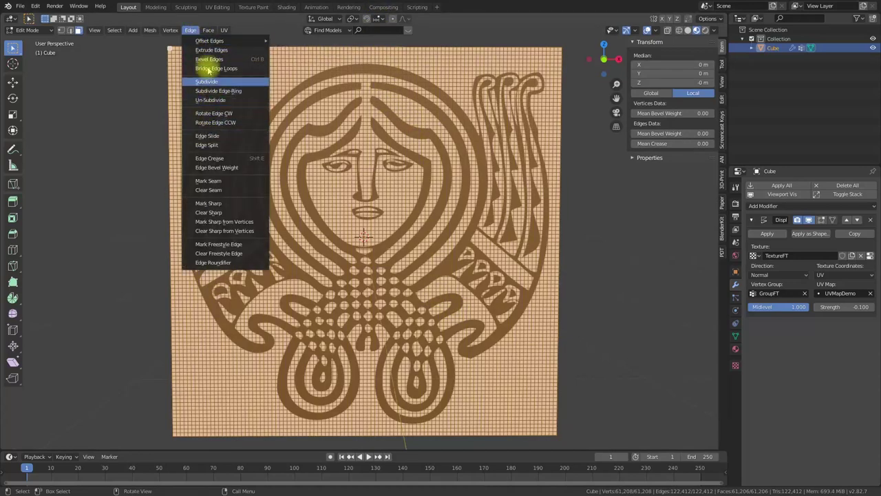
pyautogui.press('Escape')
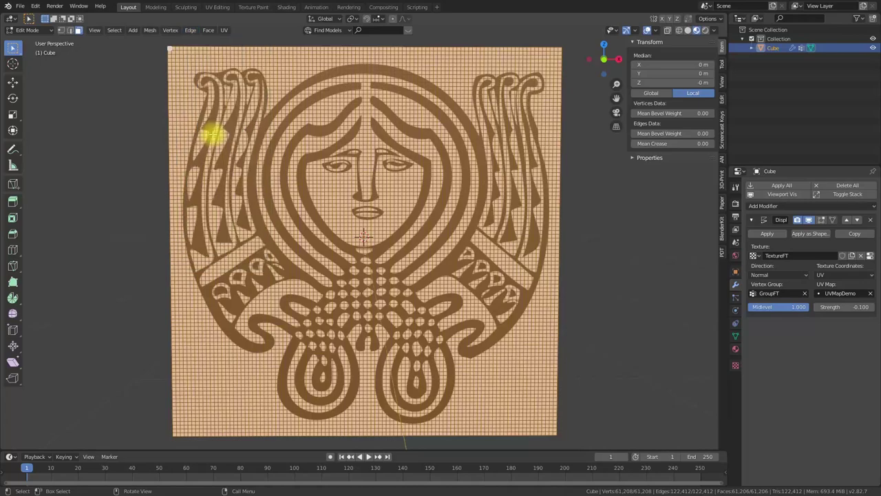
pyautogui.press('Tab')
# Examine the displaced relief on the front face and the cube's adjoining edges up close and from several angles
pyautogui.moveTo(251, 144); pyautogui.dragTo(407, 218, button='middle')
pyautogui.scroll(6, 401, 200)
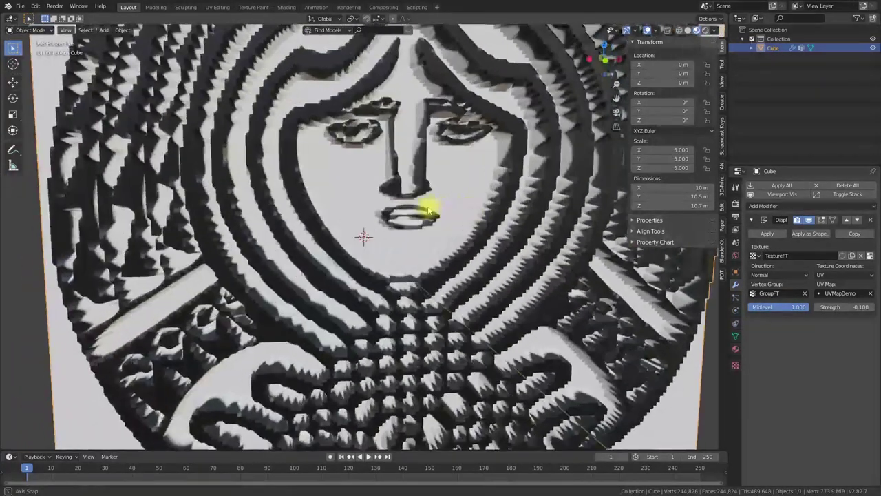
pyautogui.scroll(-2, 411, 213)
pyautogui.scroll(3, 408, 213)
pyautogui.moveTo(409, 212); pyautogui.dragTo(432, 245, button='middle')
pyautogui.scroll(-2, 441, 252)
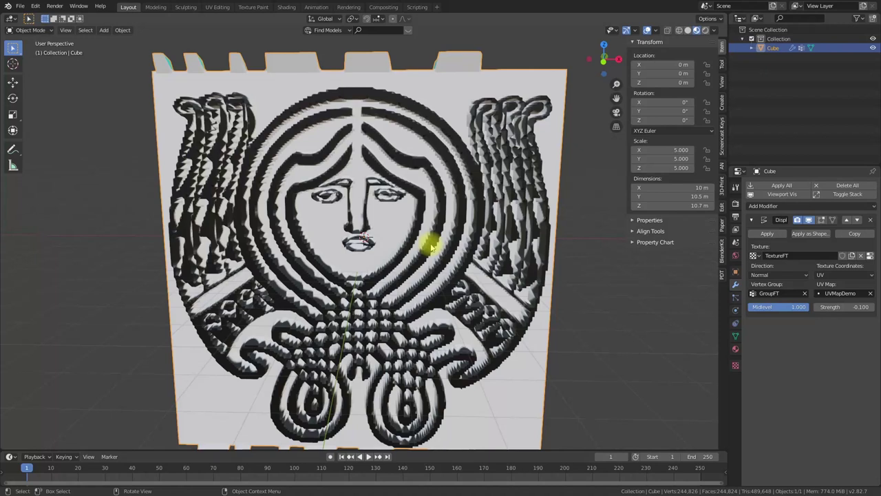
pyautogui.moveTo(429, 244); pyautogui.dragTo(465, 241, button='middle')
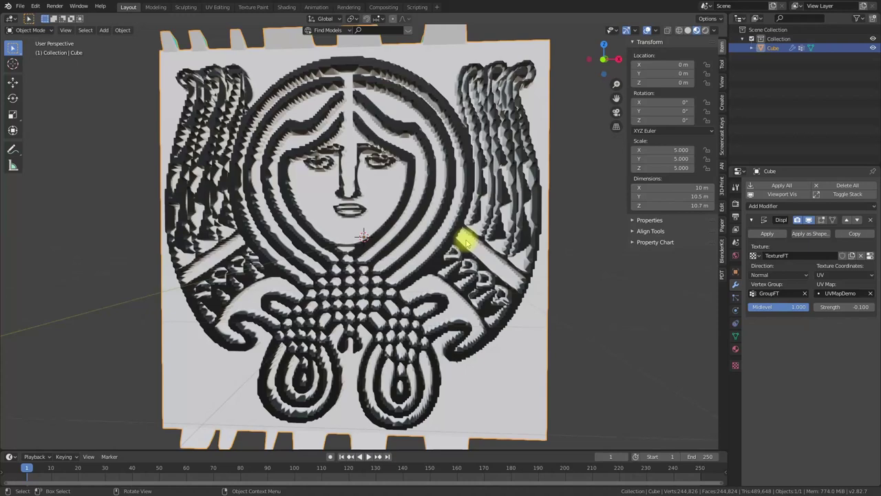
pyautogui.moveTo(465, 239); pyautogui.dragTo(451, 227, button='middle')
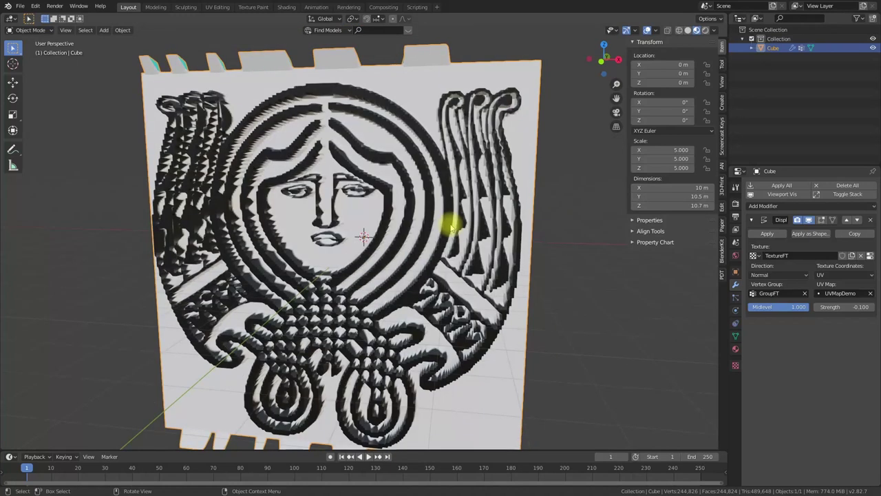
pyautogui.moveTo(435, 251); pyautogui.dragTo(150, 94, button='middle')
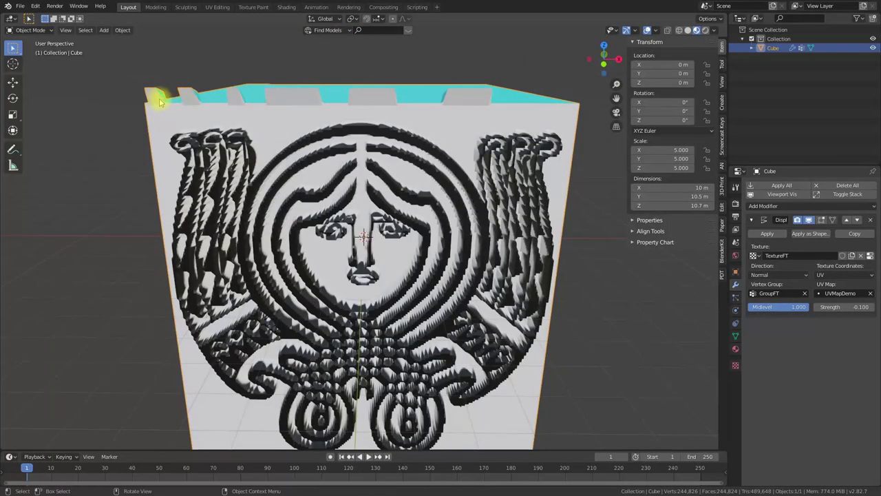
pyautogui.moveTo(470, 107); pyautogui.dragTo(427, 135, button='middle')
pyautogui.scroll(3, 420, 131)
pyautogui.scroll(-3, 411, 138)
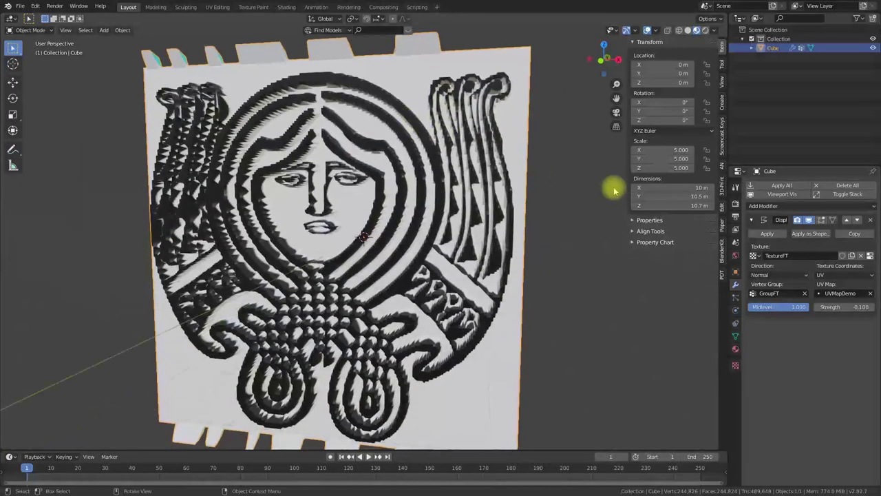
# Try a midlevel of 1.2 on the Displace modifier and restore it to 1
pyautogui.click(778, 309)
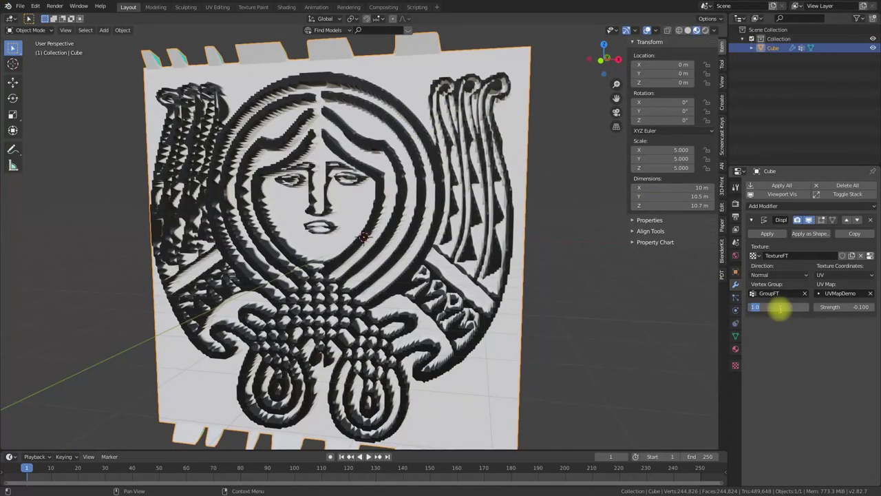
pyautogui.write('1.2')
pyautogui.press('Return')
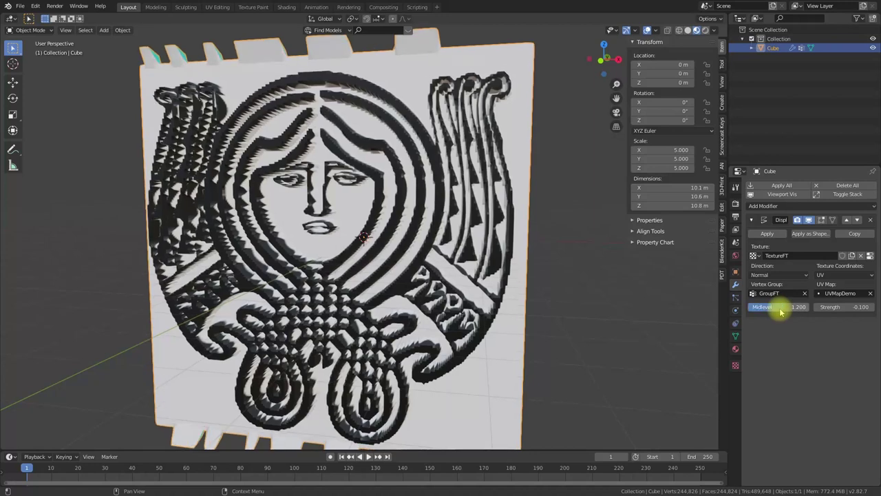
pyautogui.doubleClick(780, 309)
pyautogui.write('1')
pyautogui.press('Return')
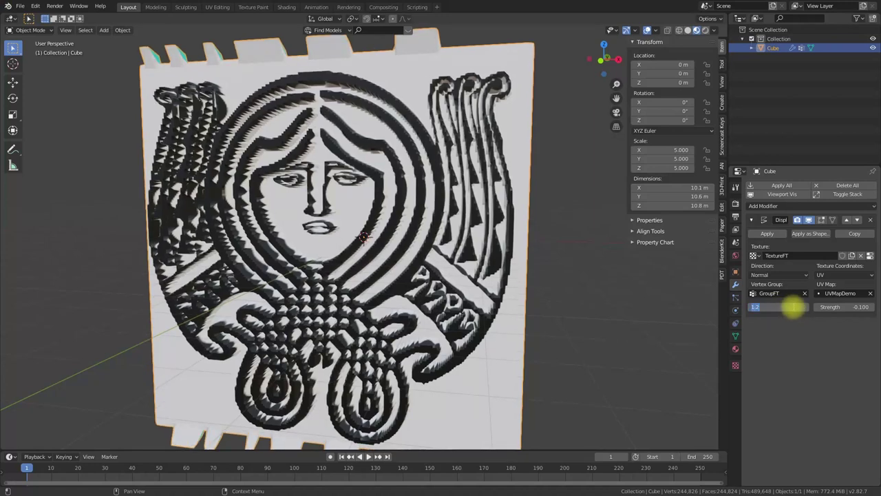
pyautogui.moveTo(385, 173); pyautogui.dragTo(291, 100, button='middle')
pyautogui.moveTo(283, 198); pyautogui.dragTo(278, 181, button='middle')
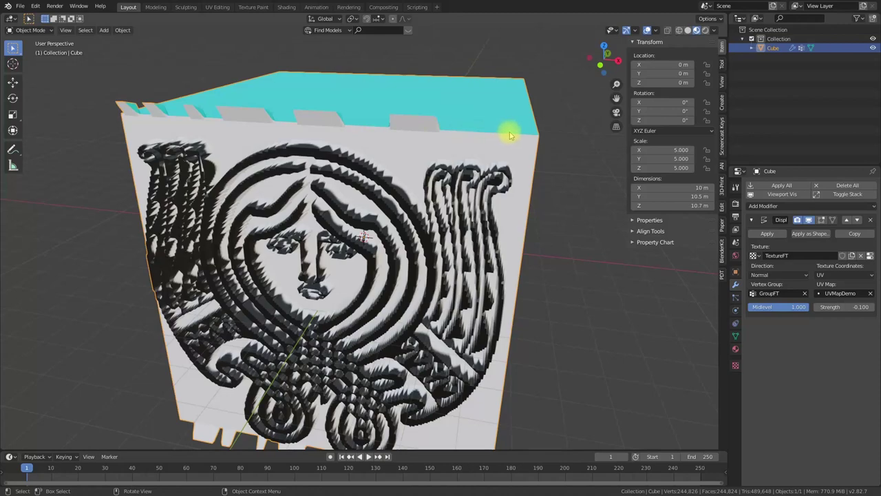
pyautogui.moveTo(435, 136); pyautogui.dragTo(323, 111, button='middle')
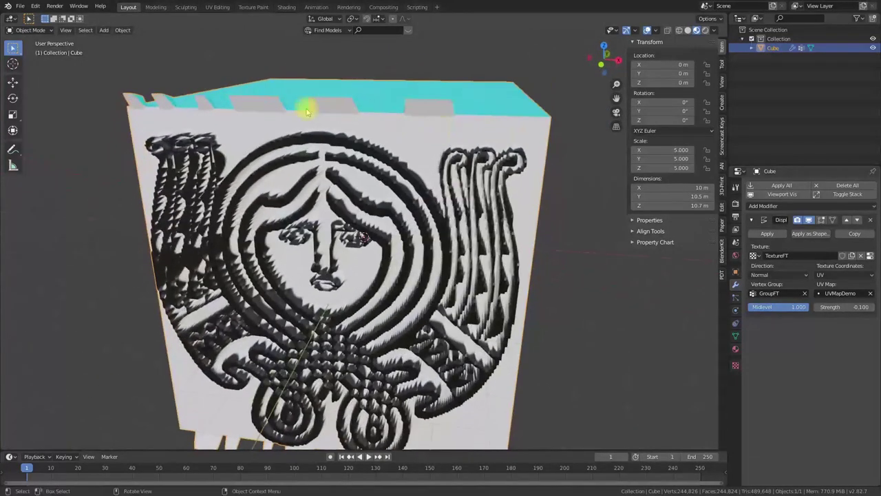
pyautogui.moveTo(423, 133); pyautogui.dragTo(422, 112, button='middle')
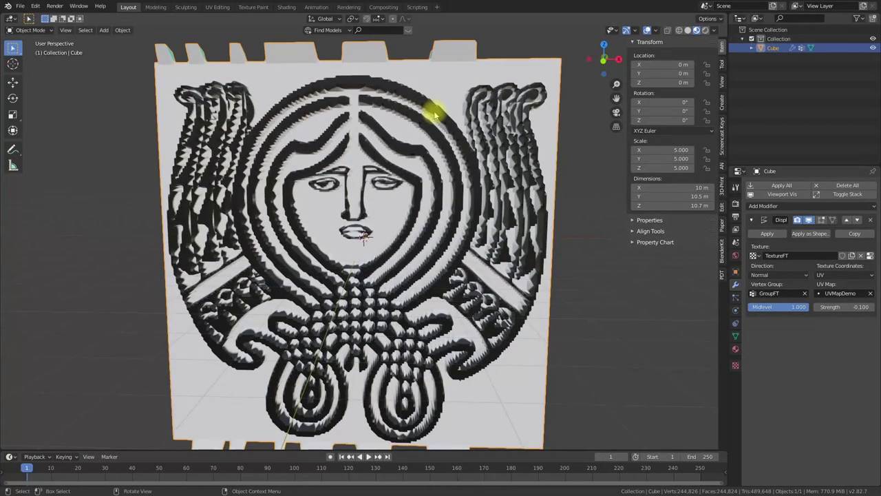
# Remove the rows along the front face's top edge from the vertex group GroupFT in edit mode
pyautogui.scroll(-2, 564, 326)
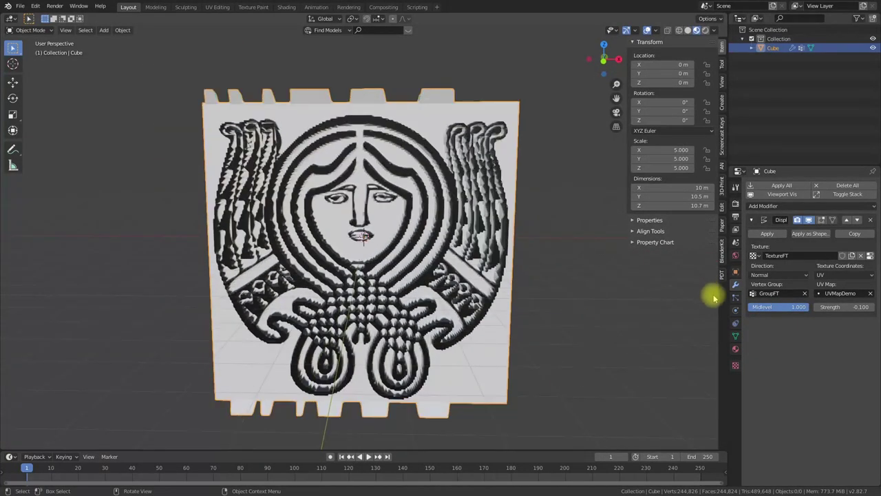
pyautogui.click(735, 336)
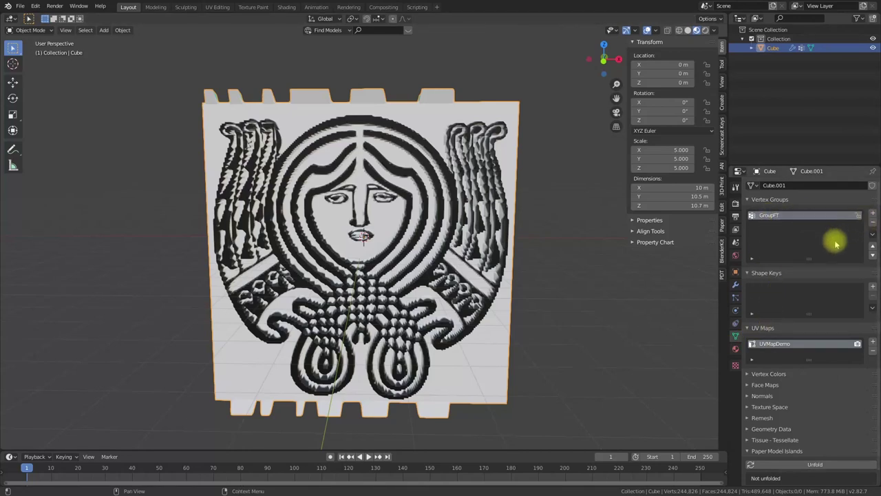
pyautogui.press('Tab')
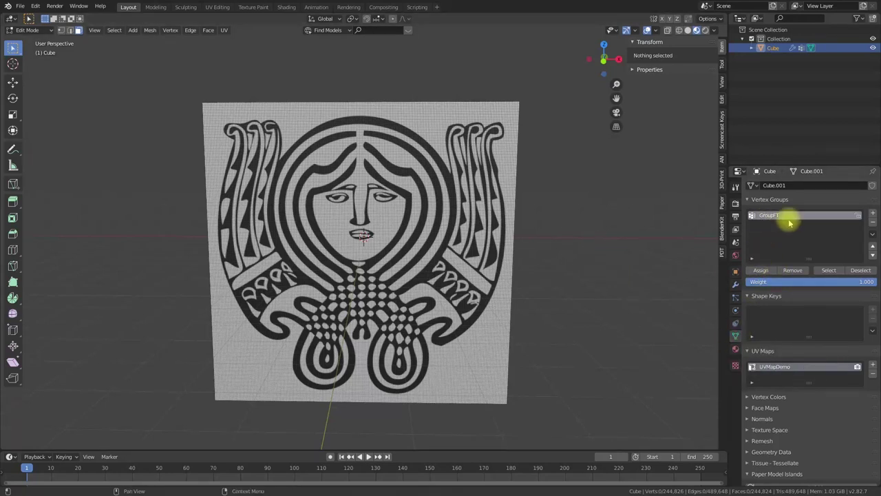
pyautogui.click(828, 270)
pyautogui.moveTo(660, 258)
pyautogui.mouseDown(button='middle')
pyautogui.moveTo(525, 275)
pyautogui.moveTo(674, 250)
pyautogui.mouseUp(button='middle')
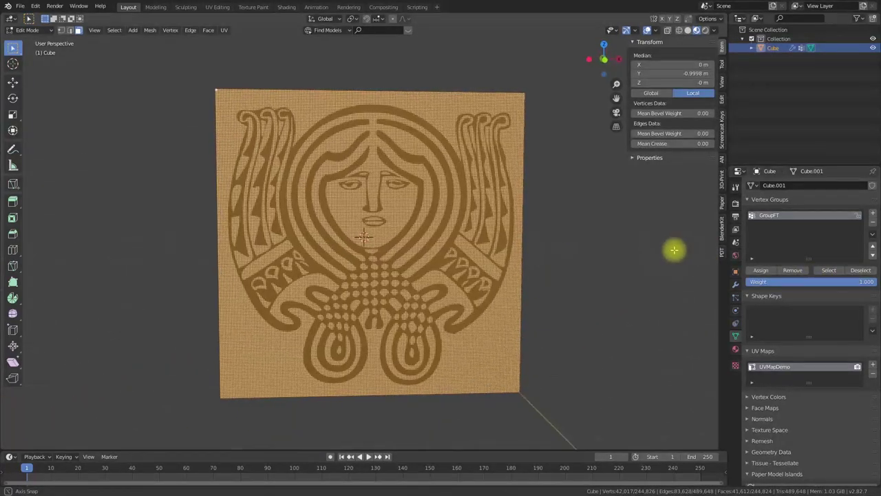
pyautogui.press('KP_1')
pyautogui.moveTo(158, 80); pyautogui.dragTo(589, 105)
pyautogui.click(793, 271)
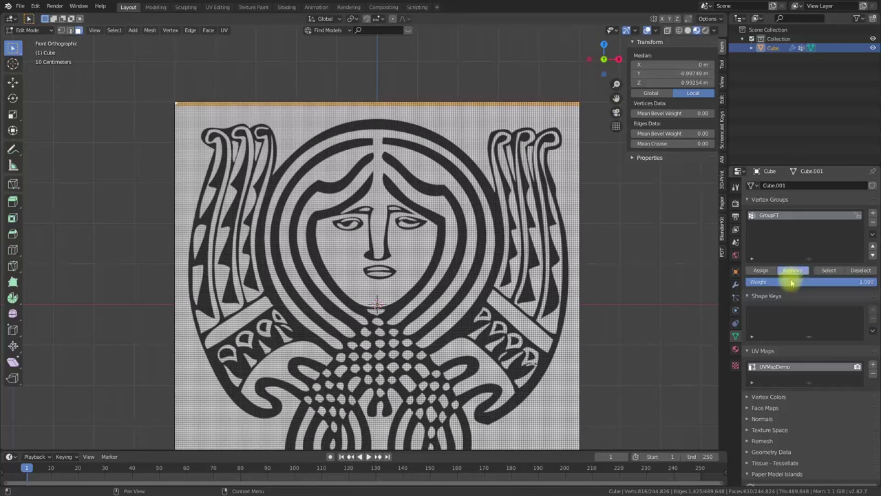
# Reselect GroupFT to check its coverage, return to object mode and examine the relief along the cube's top edge from both sides
pyautogui.hotkey('alt', 'a')
pyautogui.click(829, 270)
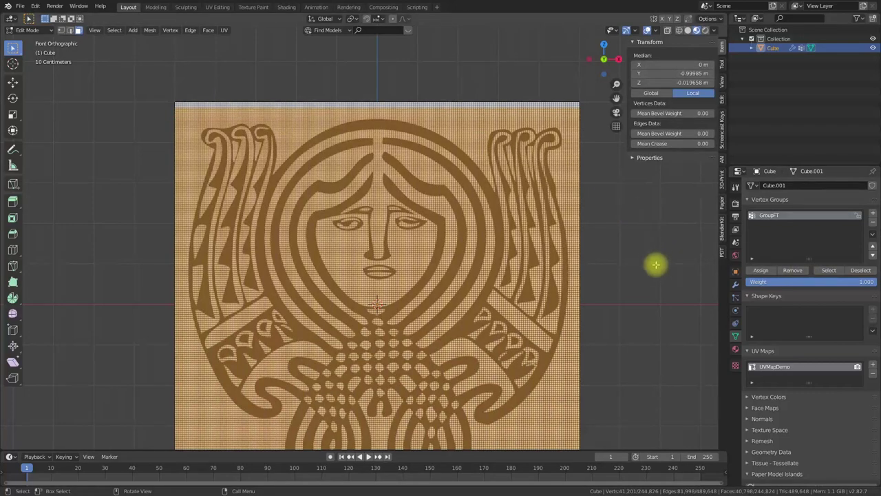
pyautogui.press('Tab')
pyautogui.scroll(-2, 619, 254)
pyautogui.moveTo(590, 249); pyautogui.dragTo(639, 249, button='middle')
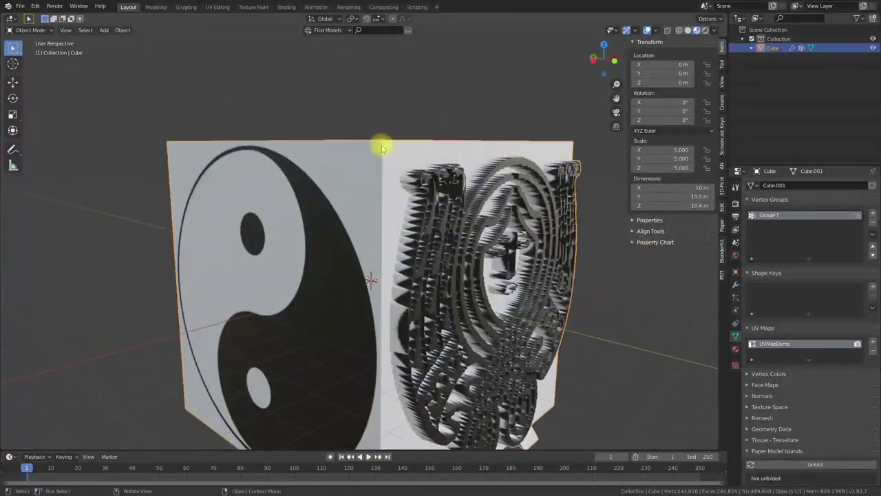
pyautogui.moveTo(561, 190); pyautogui.dragTo(346, 145, button='middle')
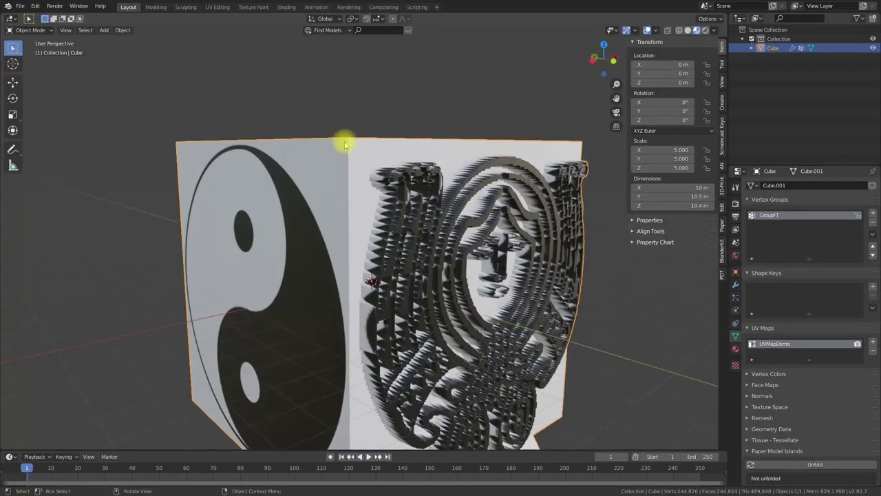
pyautogui.moveTo(599, 241); pyautogui.dragTo(172, 138, button='middle')
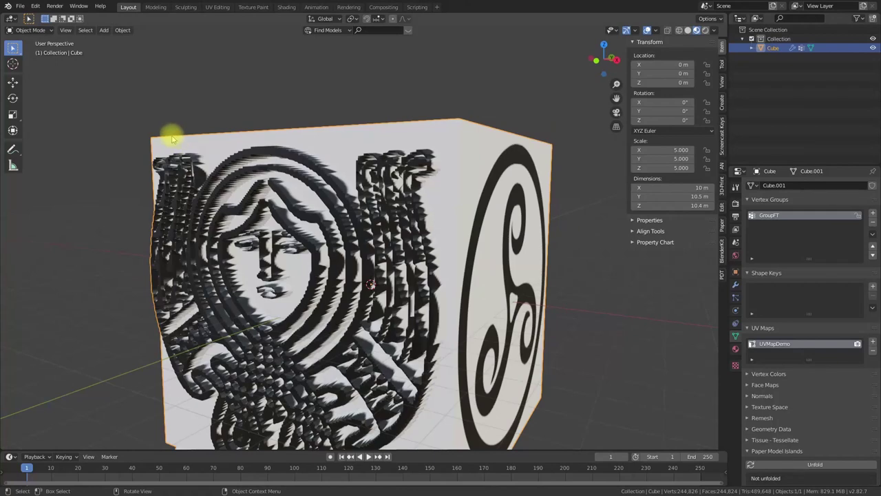
# Remove the rows along the front face's bottom edge from GroupFT and reselect the group to check its coverage
pyautogui.moveTo(561, 241); pyautogui.dragTo(250, 342, button='middle')
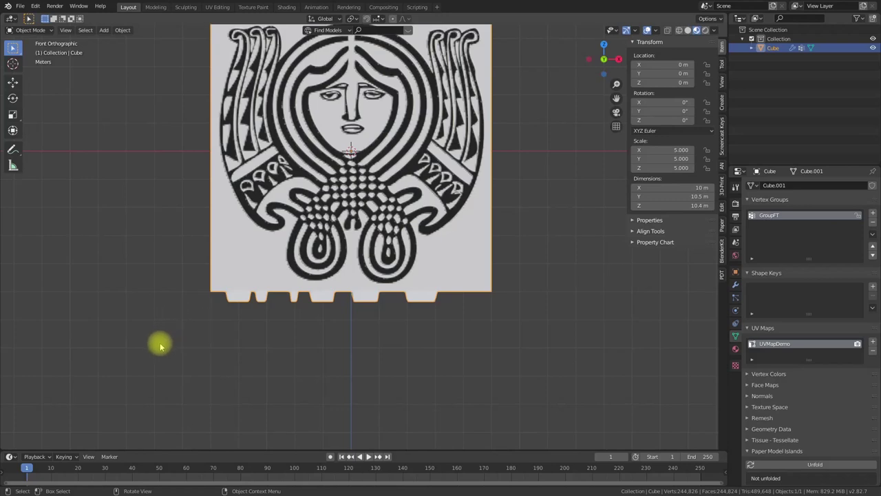
pyautogui.press('Tab')
pyautogui.scroll(2, 120, 318)
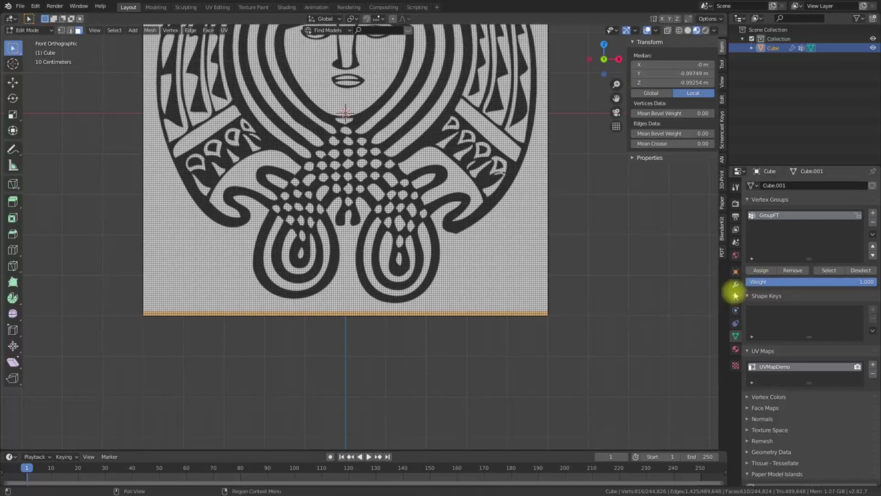
pyautogui.click(605, 307)
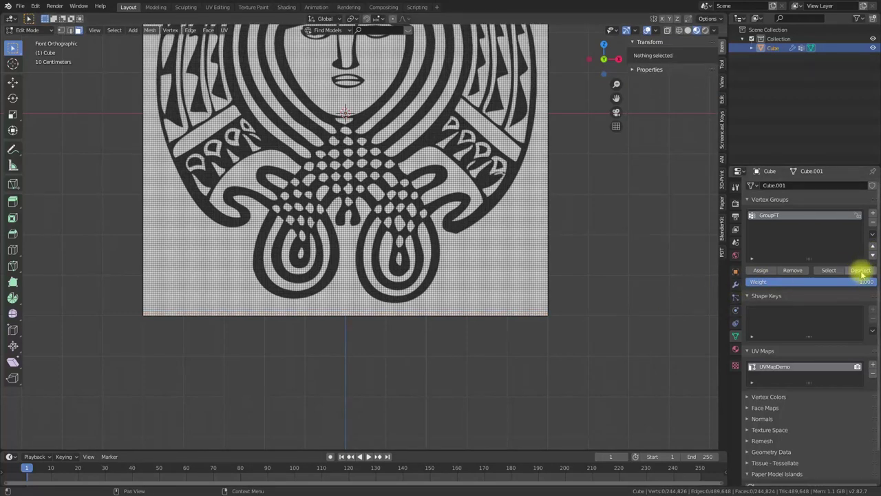
pyautogui.click(830, 271)
pyautogui.moveTo(643, 290); pyautogui.dragTo(580, 301, button='middle')
pyautogui.scroll(-4, 565, 305)
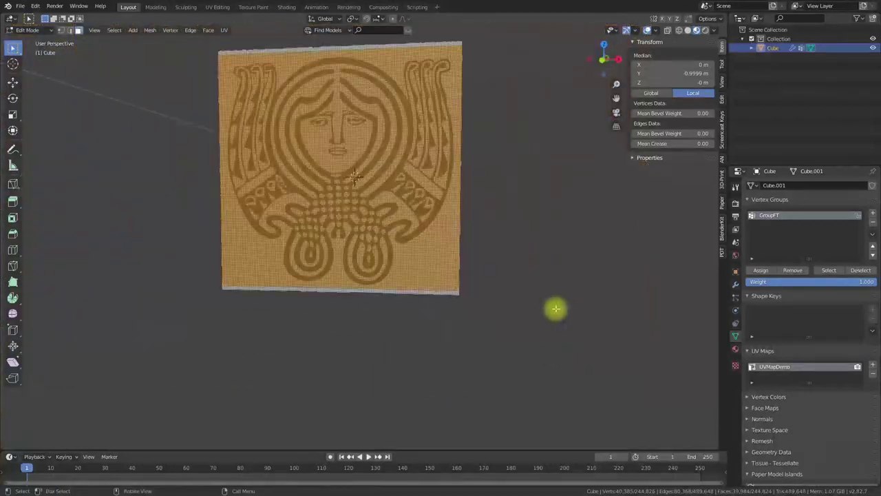
pyautogui.scroll(-1, 273, 276)
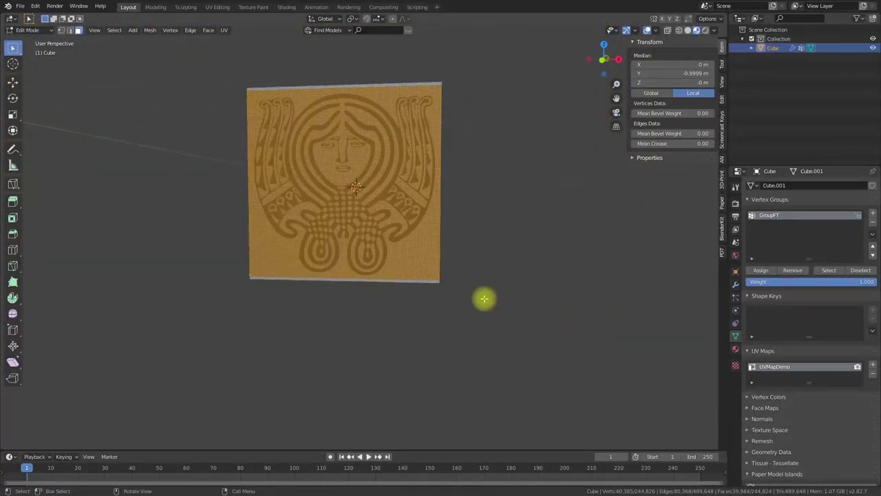
# Return to object mode and examine the front relief and the cube's edges up close
pyautogui.press('Tab')
pyautogui.moveTo(517, 277); pyautogui.dragTo(482, 280, button='middle')
pyautogui.scroll(4, 482, 280)
pyautogui.moveTo(393, 303); pyautogui.dragTo(335, 252, button='middle')
pyautogui.scroll(3, 393, 255)
pyautogui.scroll(2, 456, 244)
pyautogui.moveTo(456, 243); pyautogui.dragTo(459, 262, button='middle')
pyautogui.scroll(-5, 468, 255)
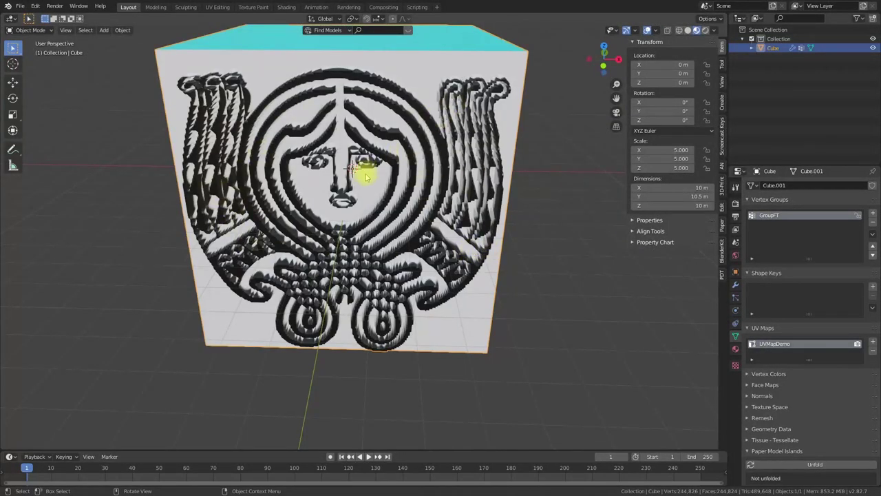
# Add a Smooth modifier to the cube below the Displace modifier
pyautogui.click(736, 286)
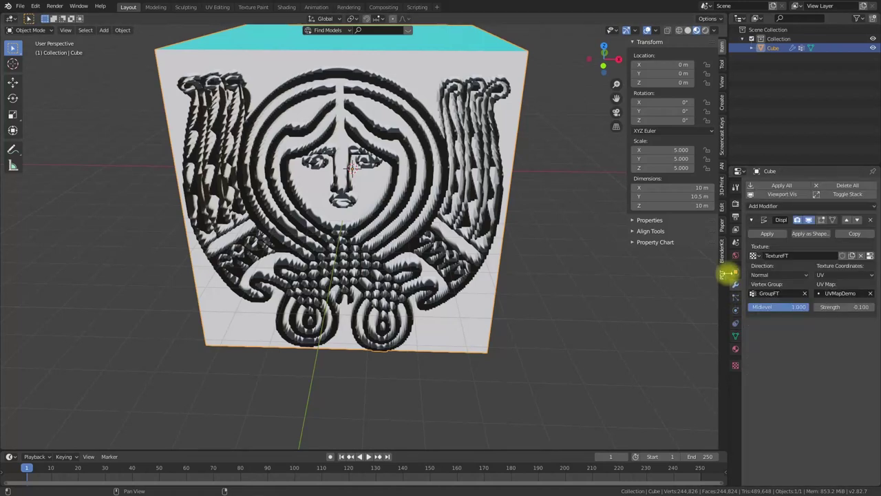
pyautogui.click(786, 206)
pyautogui.click(781, 330)
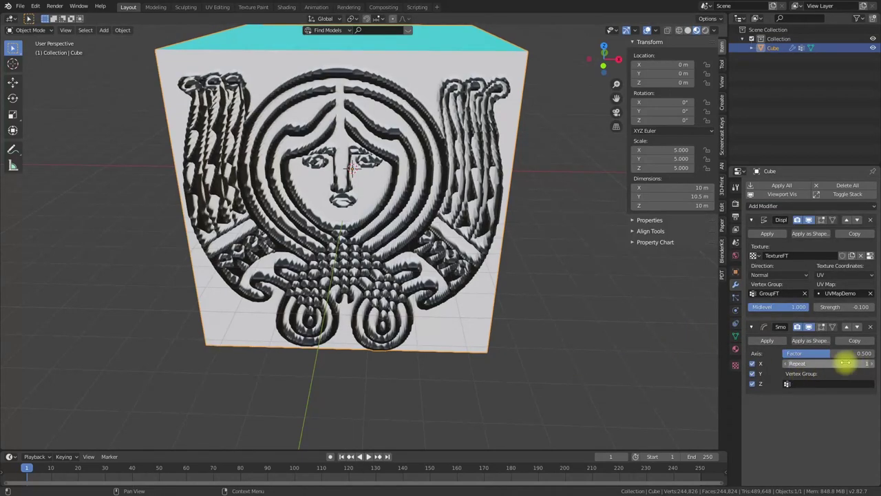
# Try a repeat of 3 on the Smooth modifier, inspect the relief, and restore the repeat to 1
pyautogui.moveTo(826, 363); pyautogui.dragTo(837, 363)
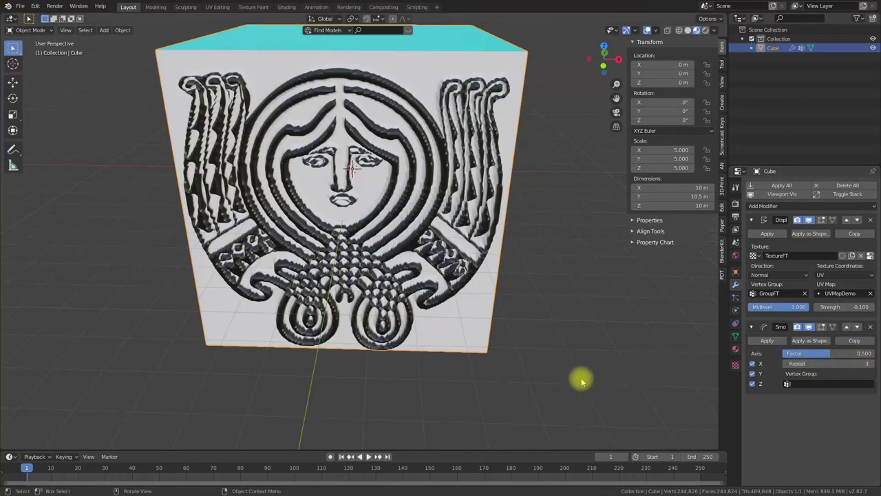
pyautogui.moveTo(575, 337); pyautogui.dragTo(559, 330, button='middle')
pyautogui.scroll(8, 472, 330)
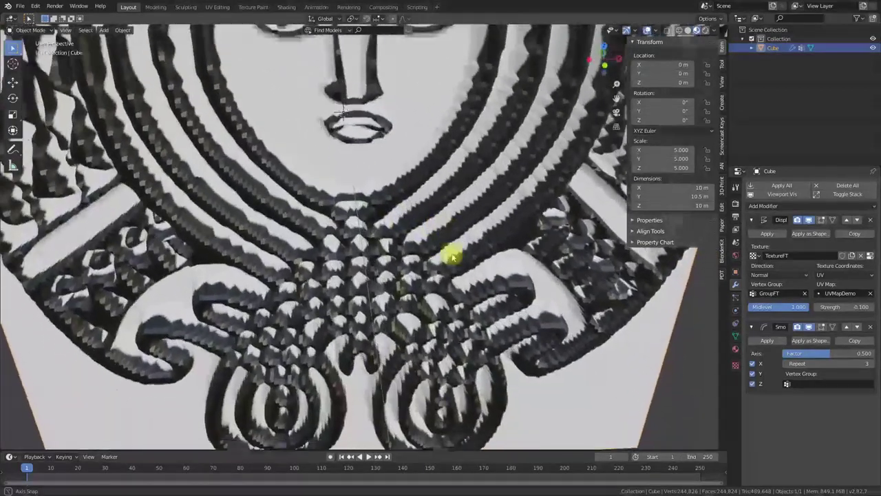
pyautogui.moveTo(452, 256); pyautogui.dragTo(415, 231, button='middle')
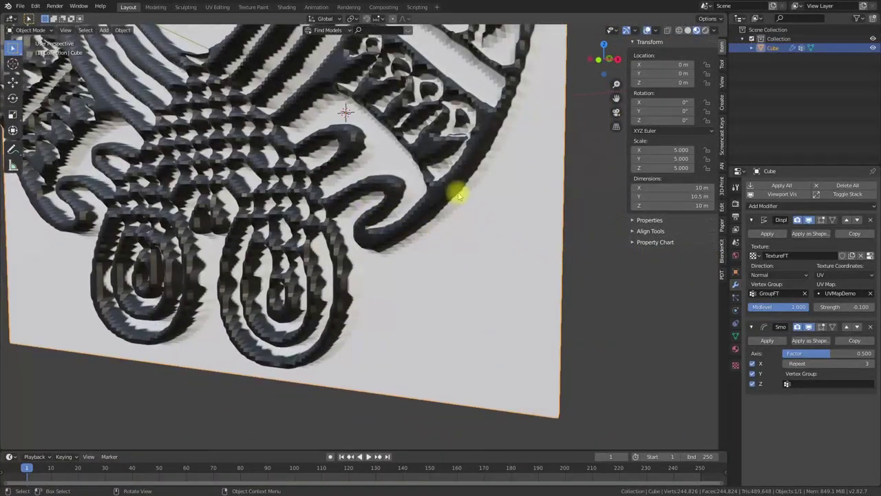
pyautogui.click(840, 364)
pyautogui.write('1')
pyautogui.press('Return')
pyautogui.moveTo(413, 262); pyautogui.dragTo(433, 282, button='middle')
pyautogui.moveTo(530, 269); pyautogui.dragTo(494, 312, button='middle')
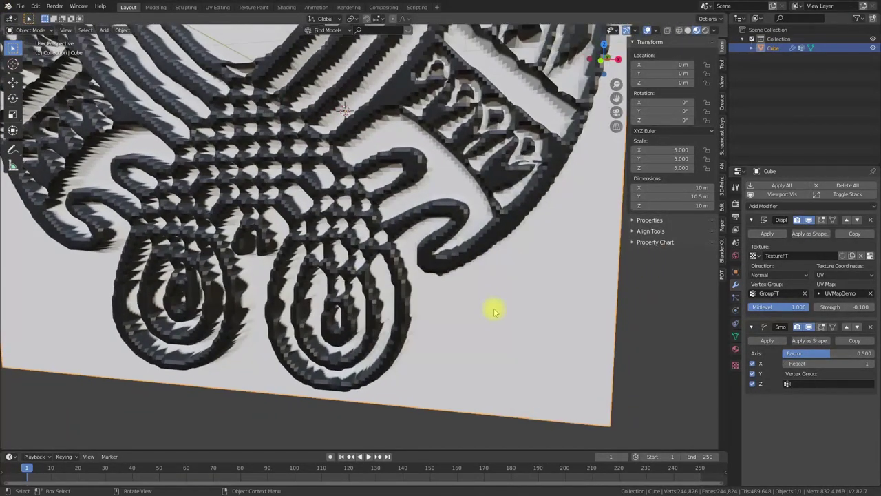
# Set the Smooth modifier's factor to 1 and inspect the relief's lower loops up close
pyautogui.click(871, 353)
pyautogui.write('1')
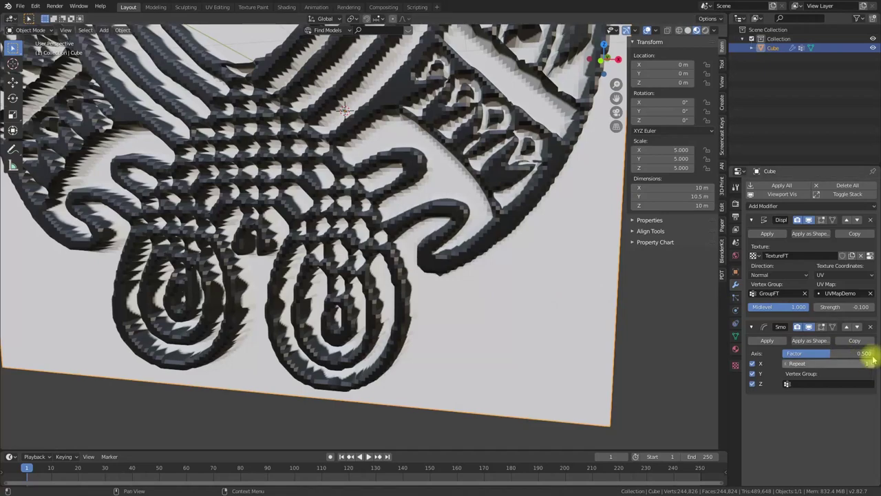
pyautogui.press('Return')
pyautogui.scroll(3, 291, 330)
pyautogui.moveTo(292, 330); pyautogui.dragTo(303, 316, button='middle')
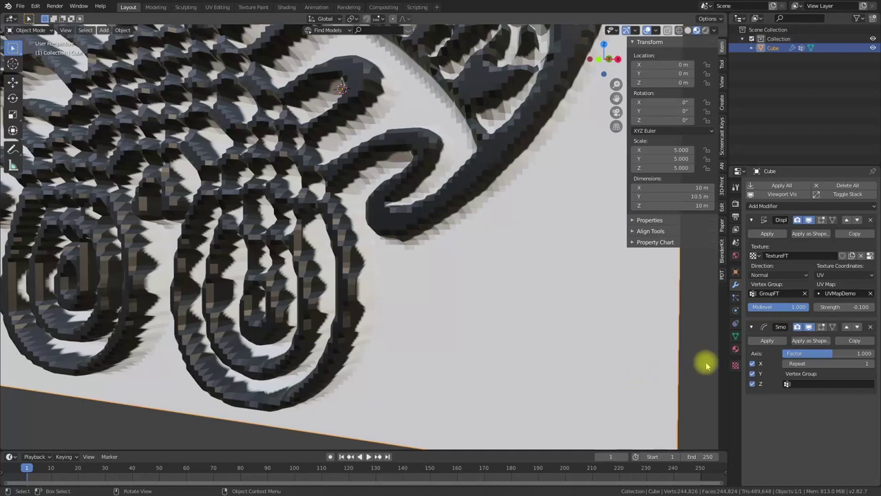
# Try the Smooth modifier with the X axis disabled and re-enable all three axes
pyautogui.click(751, 374)
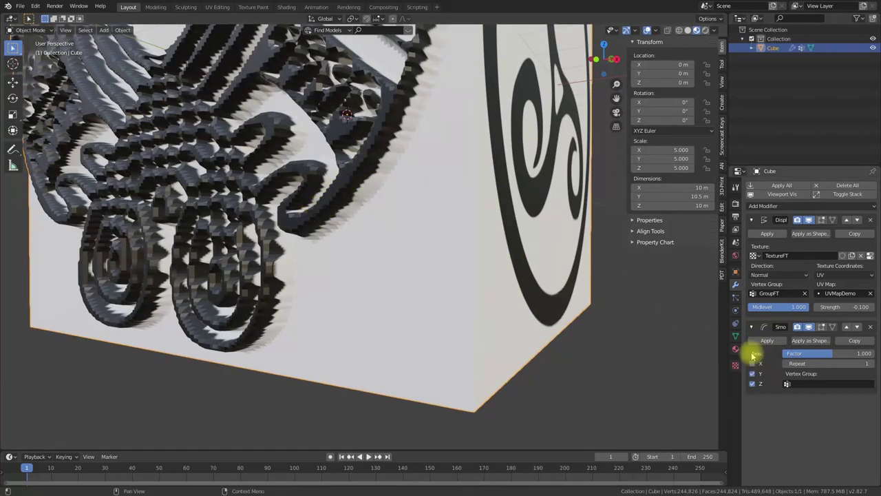
pyautogui.scroll(2, 386, 316)
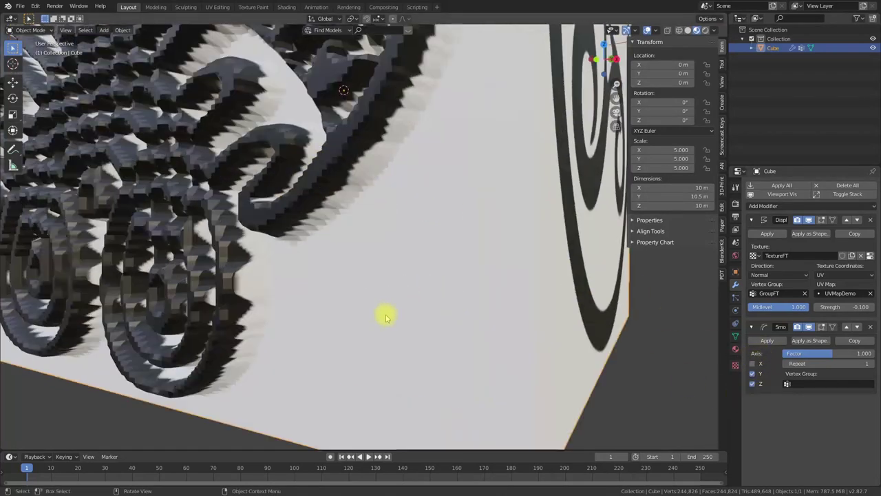
pyautogui.moveTo(388, 315)
pyautogui.mouseDown(button='middle')
pyautogui.moveTo(364, 262)
pyautogui.moveTo(354, 262)
pyautogui.moveTo(393, 314)
pyautogui.mouseUp(button='middle')
pyautogui.scroll(-3, 354, 262)
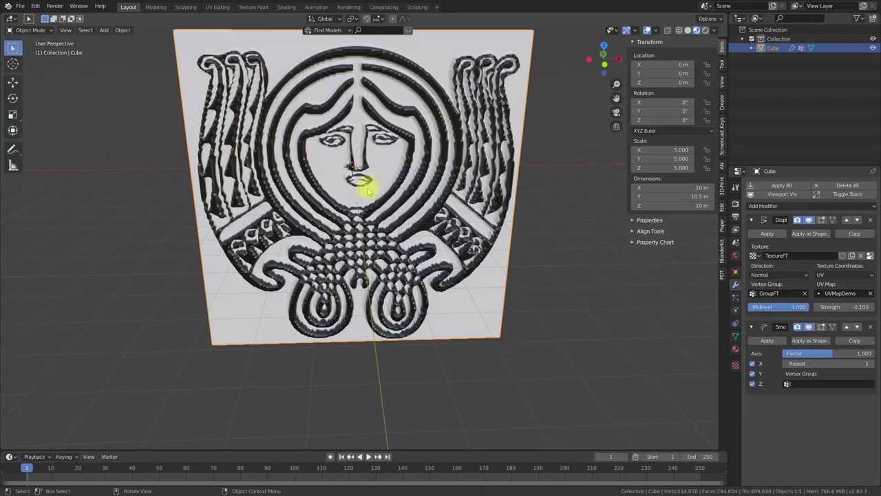
# Set the Smooth modifier's vertex group to GroupFT
pyautogui.click(818, 383)
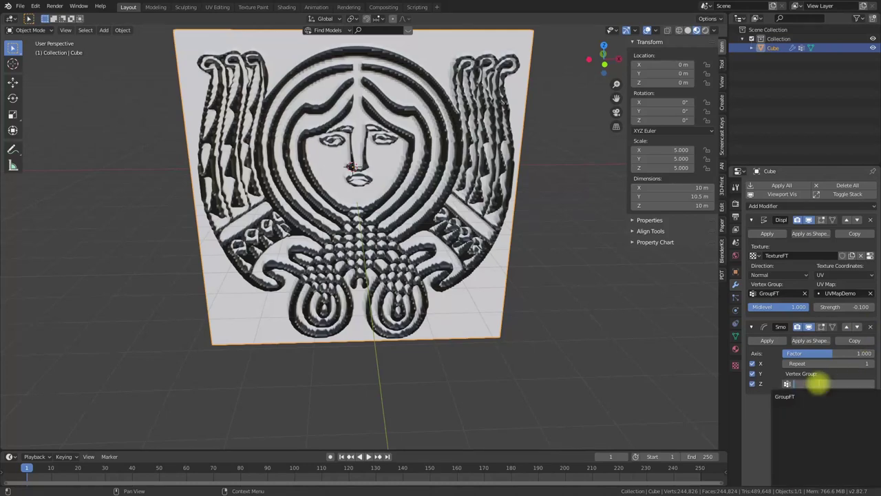
pyautogui.click(802, 397)
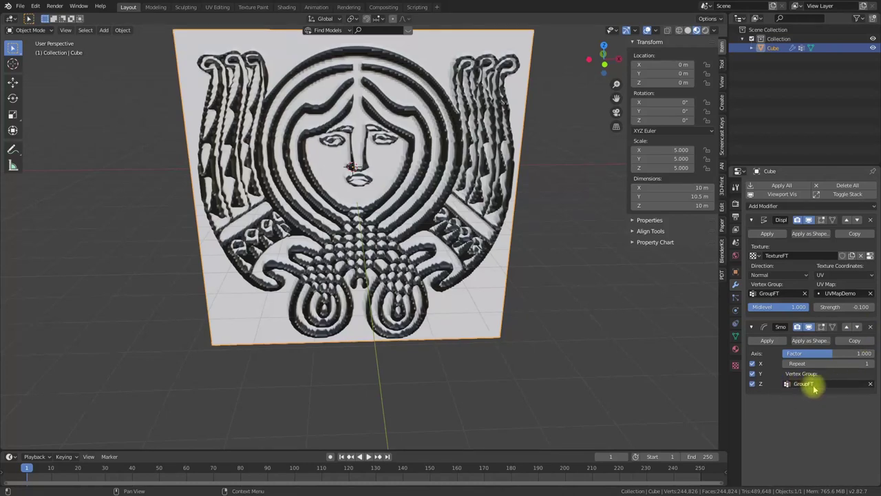
pyautogui.press('BackSpace')
# Add a second Displace modifier for the right face and set its texture coordinates to UV
pyautogui.moveTo(413, 186); pyautogui.dragTo(444, 184, button='middle')
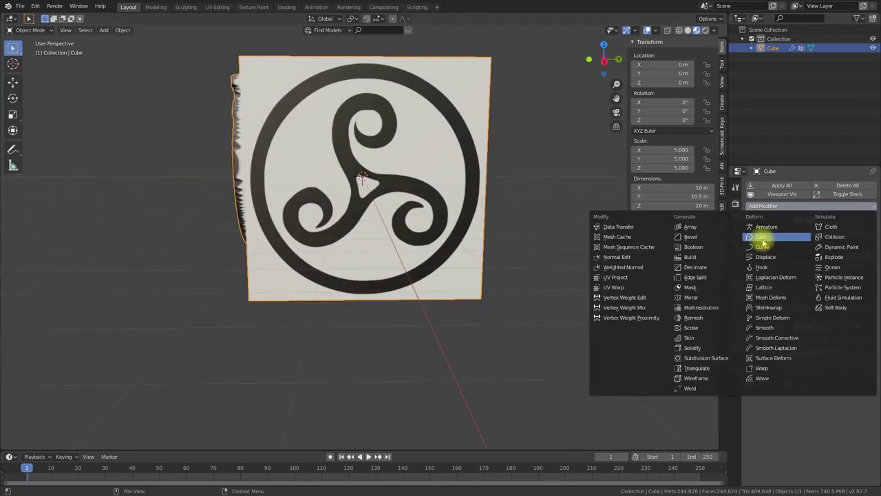
pyautogui.click(765, 232)
pyautogui.click(844, 307)
pyautogui.click(826, 349)
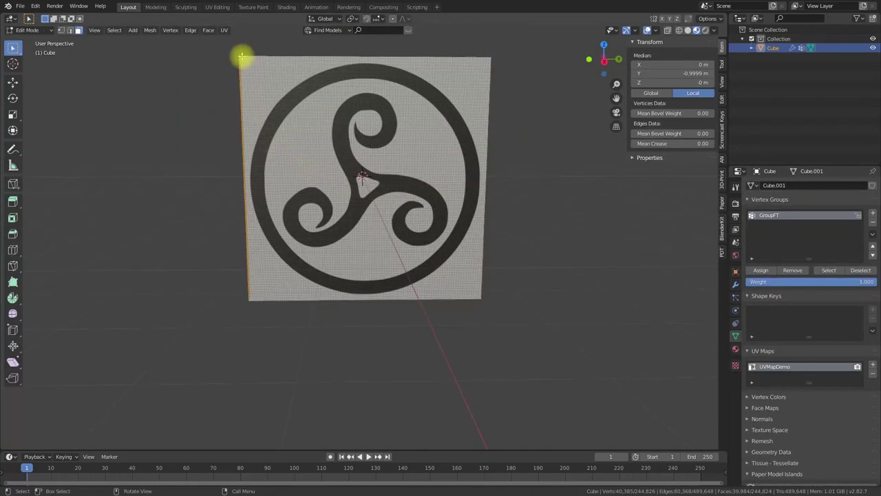
# Select the entire right face in edit mode and assign it to a new vertex group named GroupRT
pyautogui.hotkey('alt', 'a')
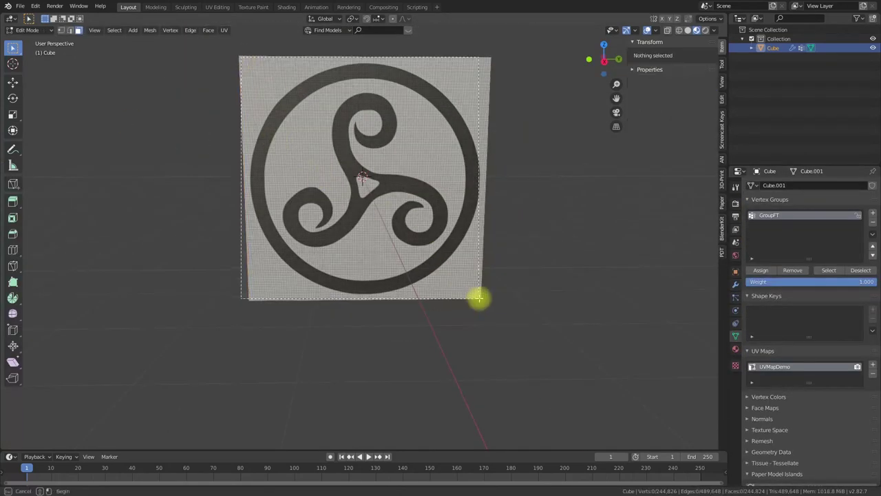
pyautogui.press('a')
pyautogui.press('KP_3')
pyautogui.press('KP_Decimal')
pyautogui.hotkey('alt', 'a')
pyautogui.press('b')
pyautogui.moveTo(526, 411); pyautogui.dragTo(528, 410)
pyautogui.click(873, 213)
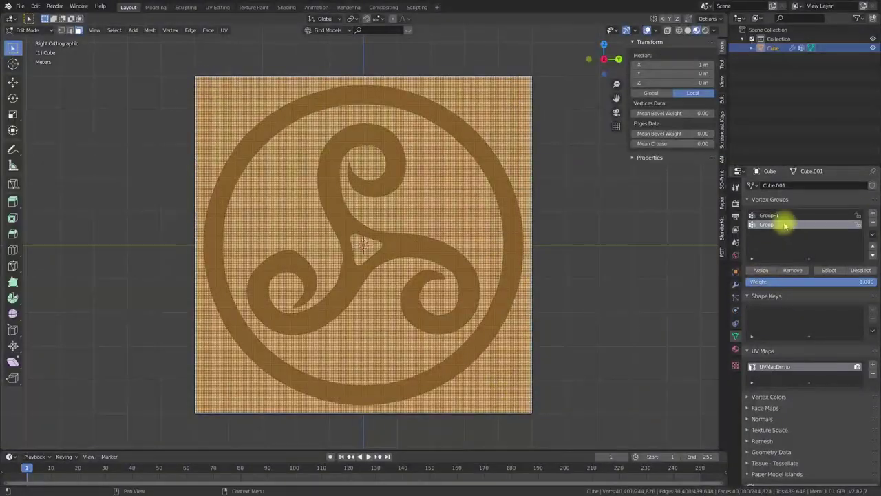
pyautogui.click(758, 270)
# Give the second Displace modifier the texture TextureRT with image 23396-Triskalion-01-01.png, the vertex group GroupRT and the UV map UVMapDemo
pyautogui.moveTo(688, 279); pyautogui.dragTo(640, 275, button='middle')
pyautogui.click(735, 284)
pyautogui.click(735, 365)
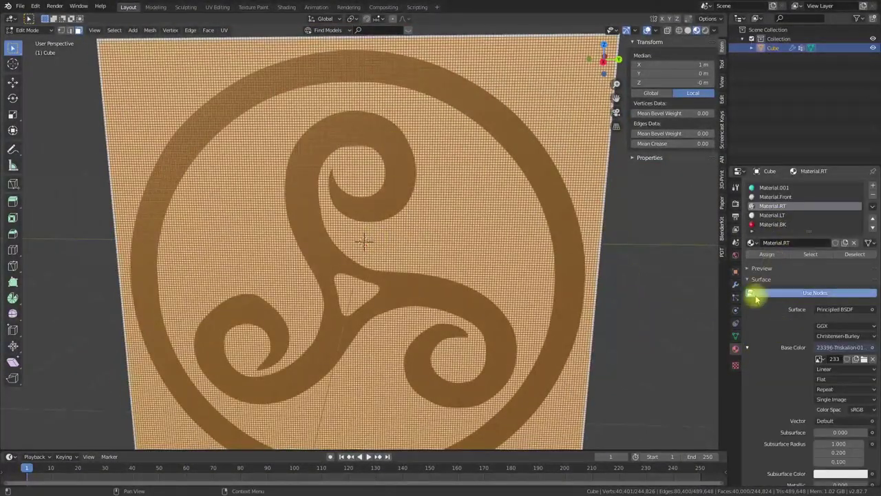
pyautogui.click(751, 342)
pyautogui.click(760, 357)
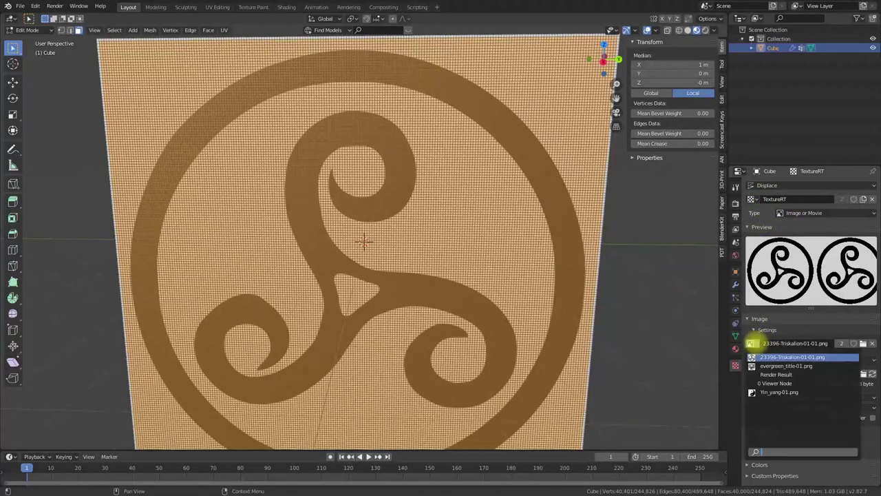
pyautogui.click(736, 284)
pyautogui.scroll(-5, 645, 295)
pyautogui.moveTo(645, 295); pyautogui.dragTo(544, 289, button='middle')
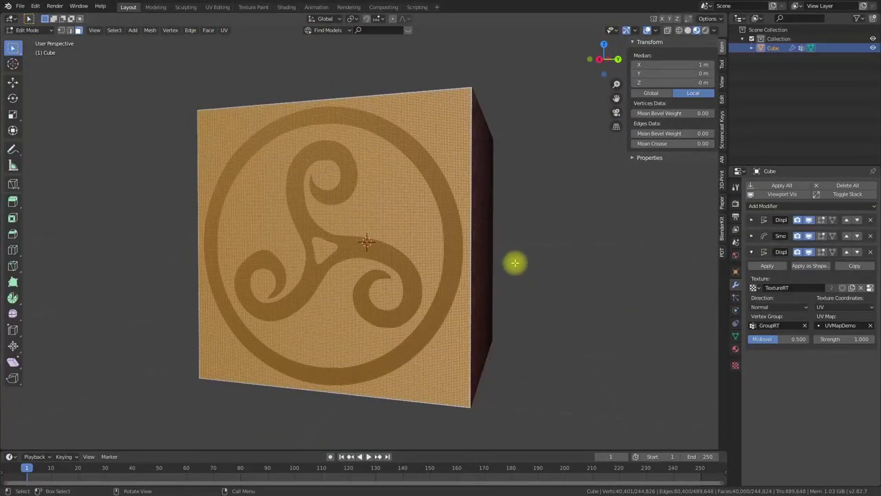
# Return the cube to Object Mode and set the strength of the right face's Displace modifier to 0.1
pyautogui.press('Tab')
pyautogui.moveTo(435, 277); pyautogui.dragTo(475, 274, button='middle')
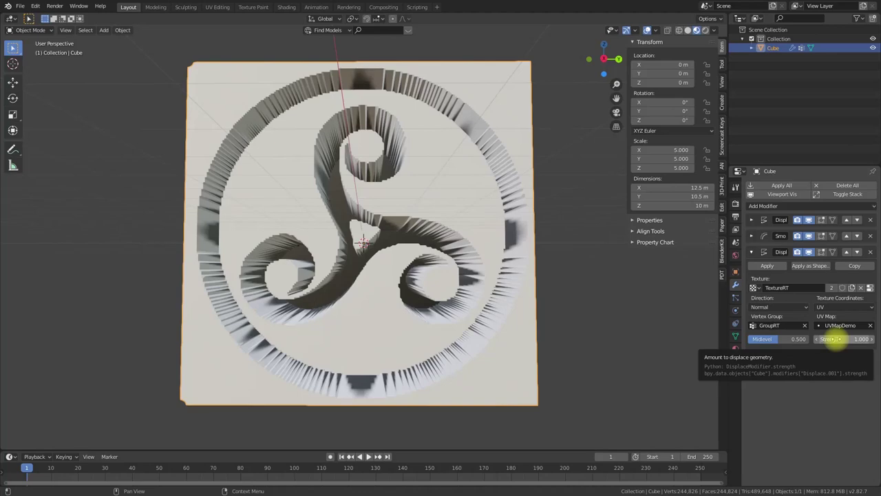
pyautogui.click(835, 339)
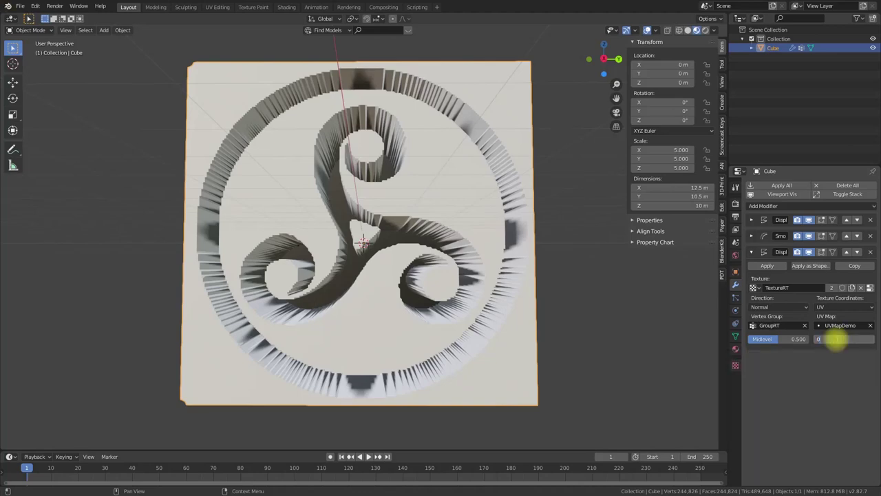
pyautogui.write('-0.1')
pyautogui.press('Return')
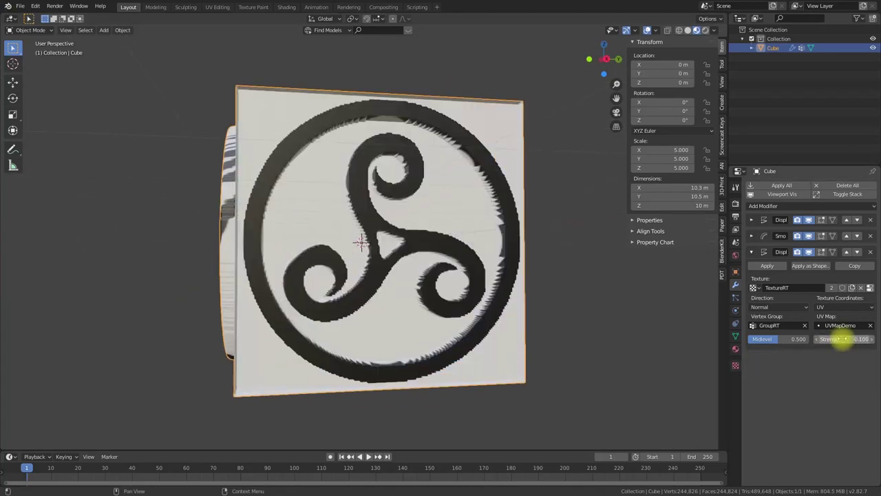
pyautogui.moveTo(798, 339); pyautogui.dragTo(811, 339)
pyautogui.moveTo(688, 338); pyautogui.dragTo(466, 338, button='middle')
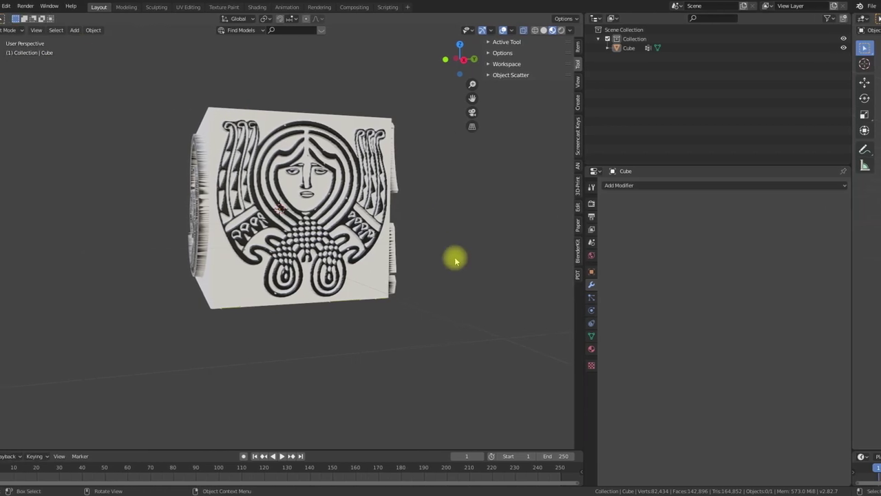
pyautogui.moveTo(461, 324); pyautogui.dragTo(197, 353, button='middle')
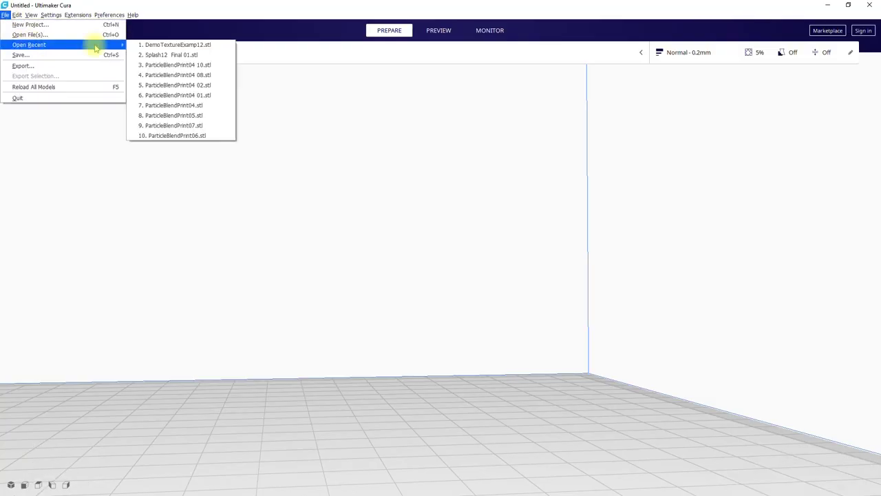
# Switch to Ultimaker Cura, load the recent file DemoTextureExamp12.stl and scale the model uniformly to 400%
pyautogui.click(154, 48)
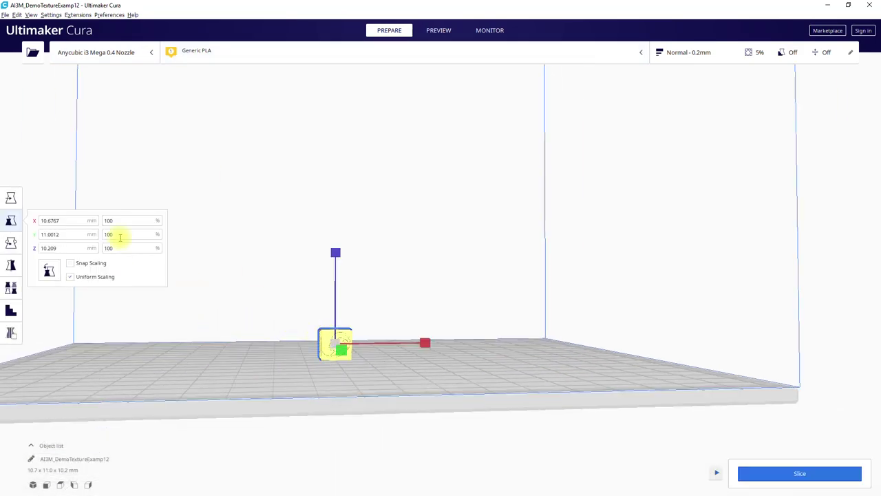
pyautogui.write('400')
pyautogui.press('Return')
# Slice the enlarged cube using the Normal 0.2 mm profile with 5% infill
pyautogui.scroll(3, 416, 358)
pyautogui.moveTo(416, 358); pyautogui.dragTo(729, 456, button='right')
pyautogui.click(744, 473)
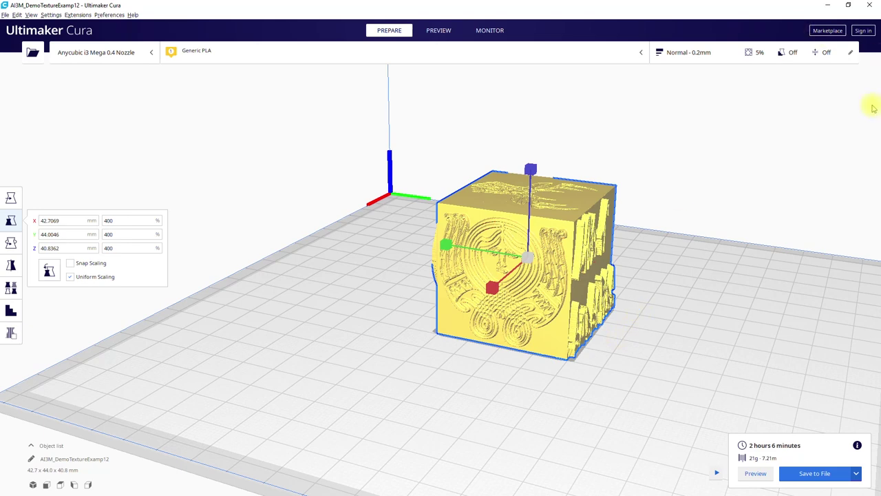
# Preview the sliced cube in layer view, lower the visible layer range to examine its interior, and restore all layers up to 200
pyautogui.click(433, 32)
pyautogui.moveTo(870, 121); pyautogui.dragTo(771, 207)
pyautogui.scroll(1, 697, 339)
pyautogui.moveTo(696, 339); pyautogui.dragTo(826, 275, button='right')
pyautogui.moveTo(871, 207); pyautogui.dragTo(861, 279)
pyautogui.moveTo(841, 311); pyautogui.dragTo(870, 158)
pyautogui.moveTo(758, 289); pyautogui.dragTo(522, 358, button='right')
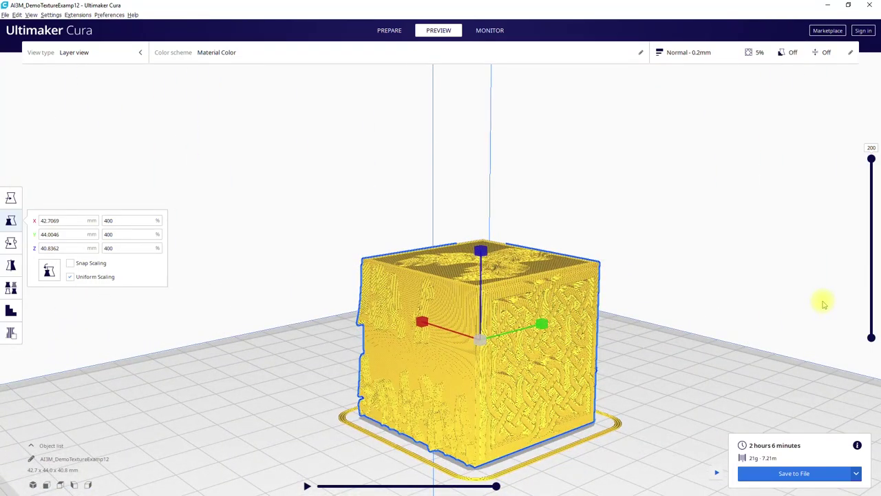